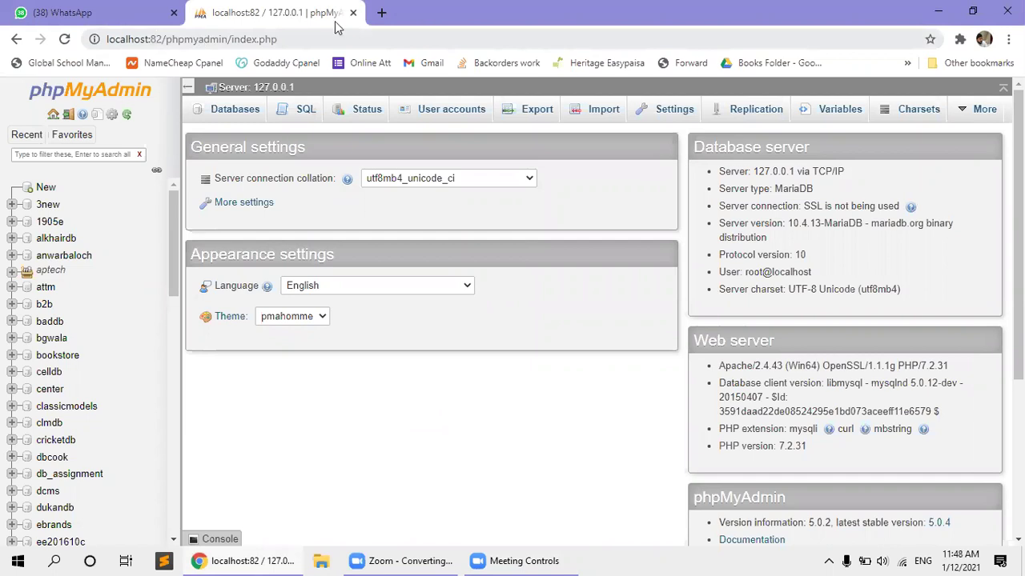
Load localhost:82/phpmyadmin in the browser, then switch to the WhatsApp Web tab.
{"action": "left_click", "coordinate": [327, 33]}
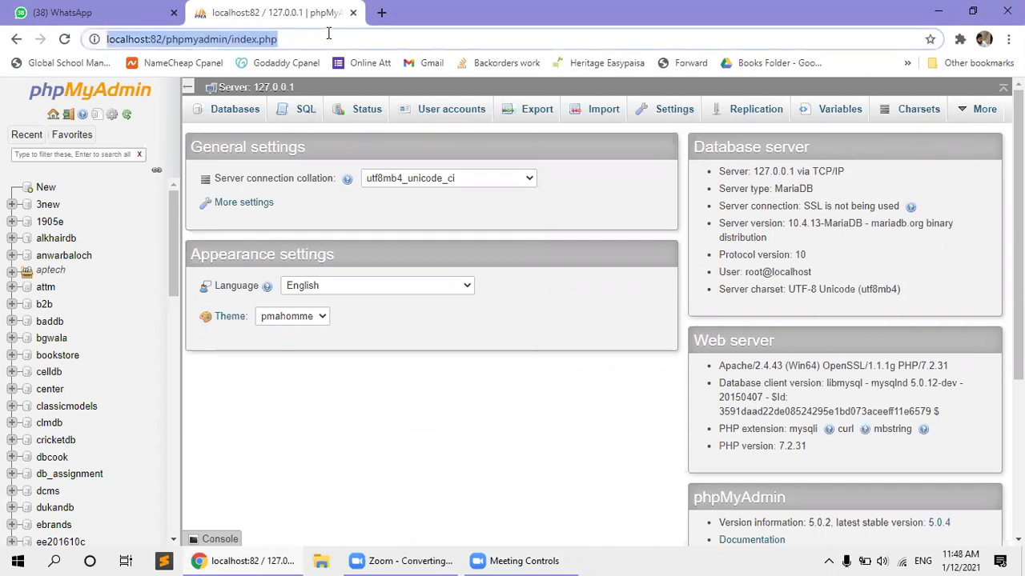
{"action": "type", "text": "local"}
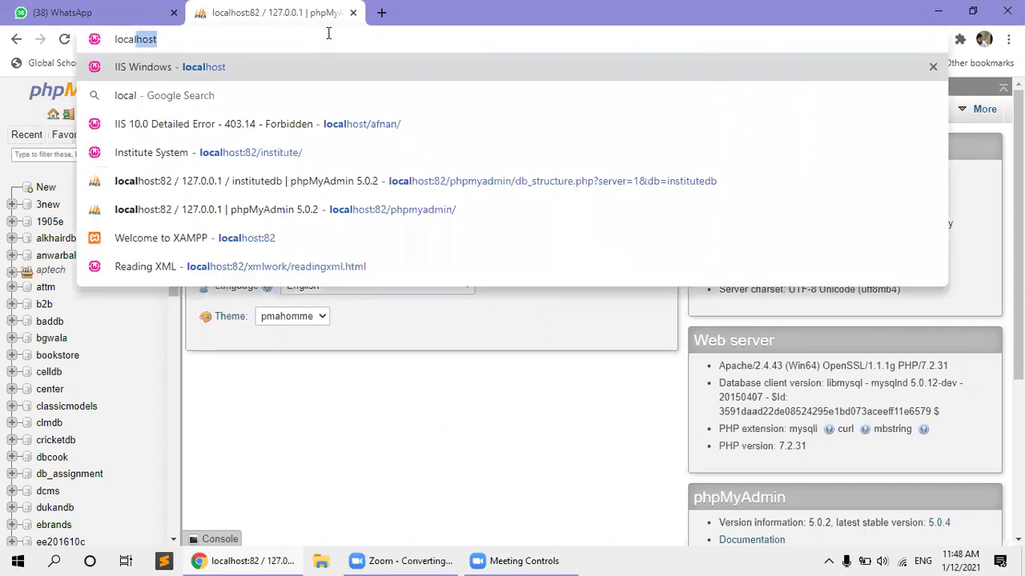
{"action": "type", "text": "host:"}
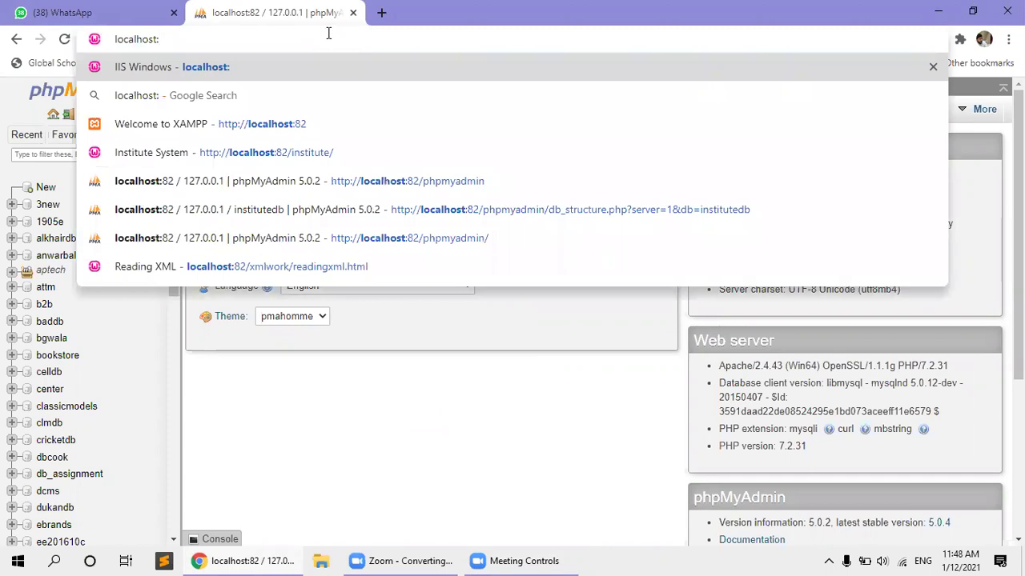
{"action": "type", "text": "82/php"}
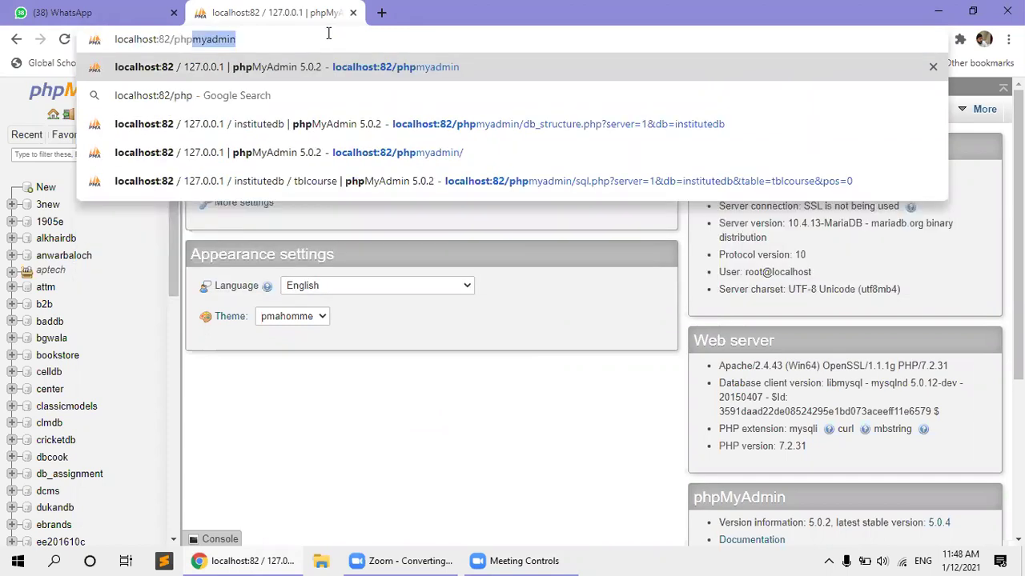
{"action": "type", "text": "myadmin"}
{"action": "key", "text": "Return"}
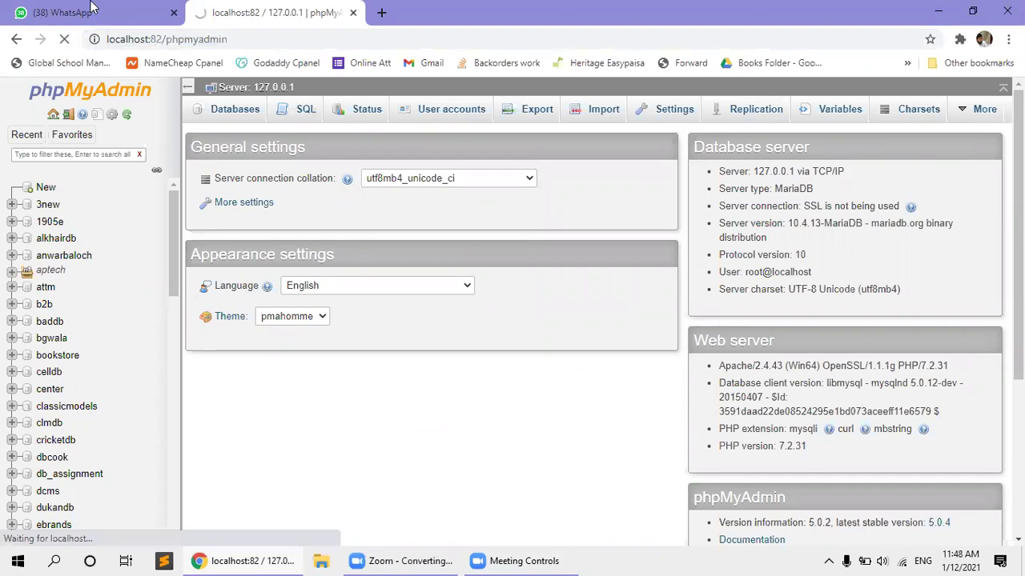
{"action": "left_click", "coordinate": [181, 14]}
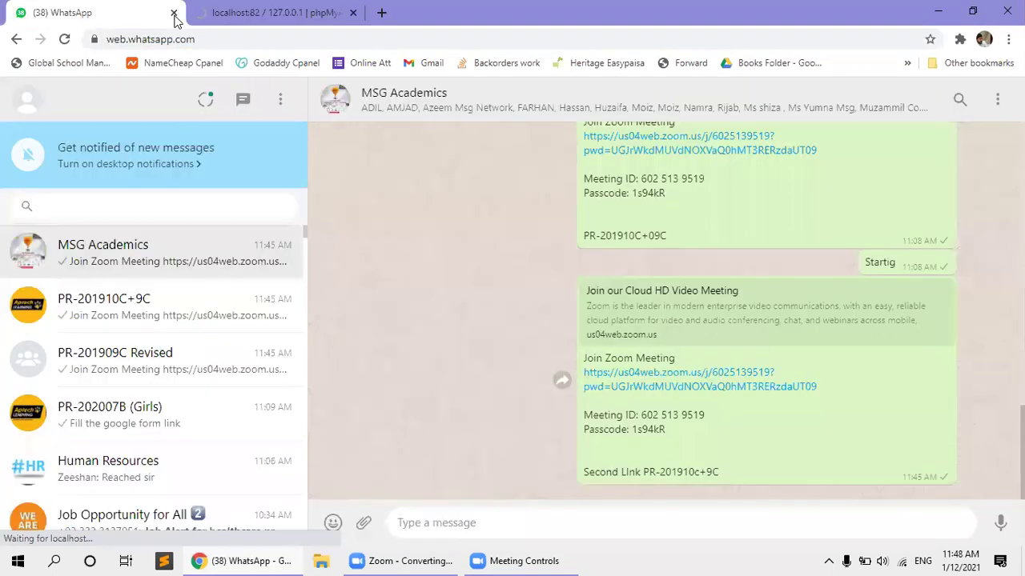
Close the WhatsApp Web browser tab.
{"action": "left_click", "coordinate": [174, 14]}
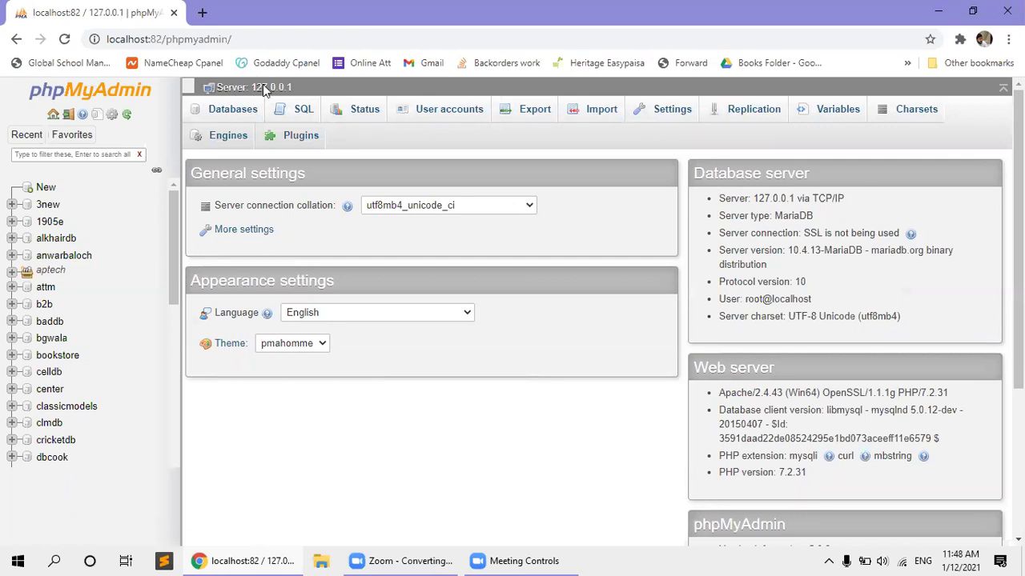
Collapse and restore the navigation panel, then show the Databases page listing 3new, 1905e and aptech.
{"action": "scroll", "coordinate": [268, 91], "scroll_direction": "down", "scroll_amount": 1}
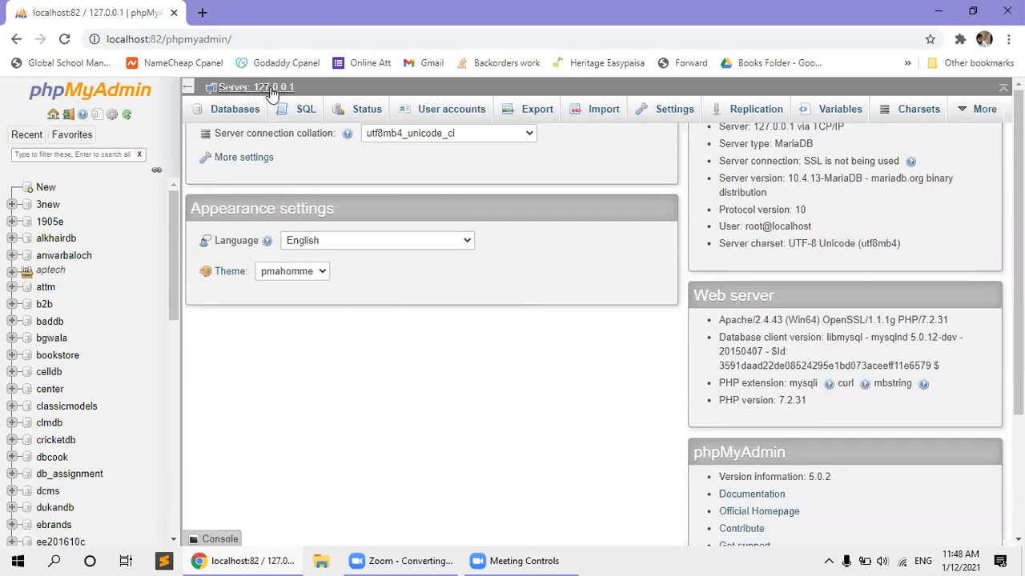
{"action": "scroll", "coordinate": [274, 92], "scroll_direction": "up", "scroll_amount": 1}
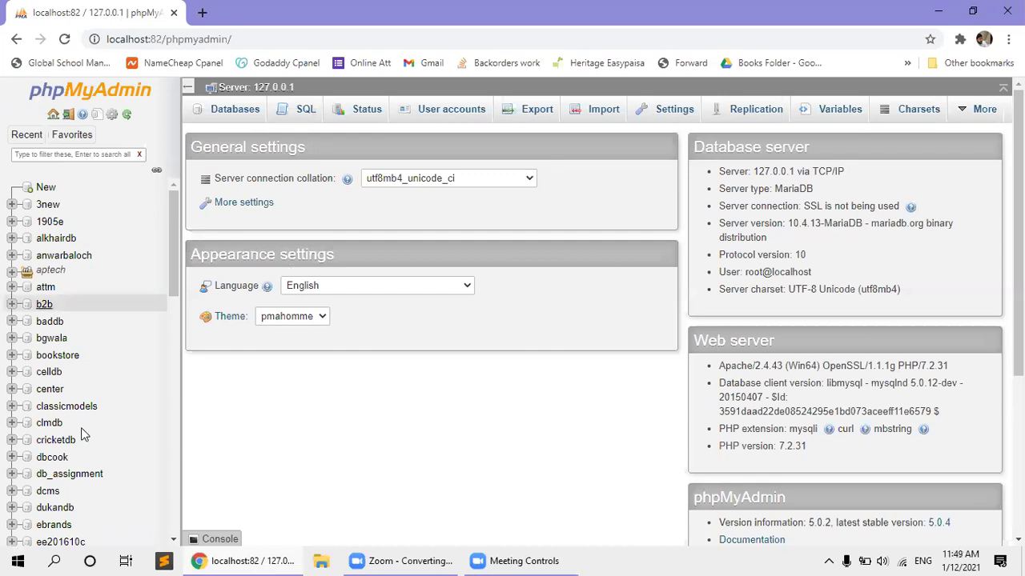
{"action": "left_click", "coordinate": [188, 88]}
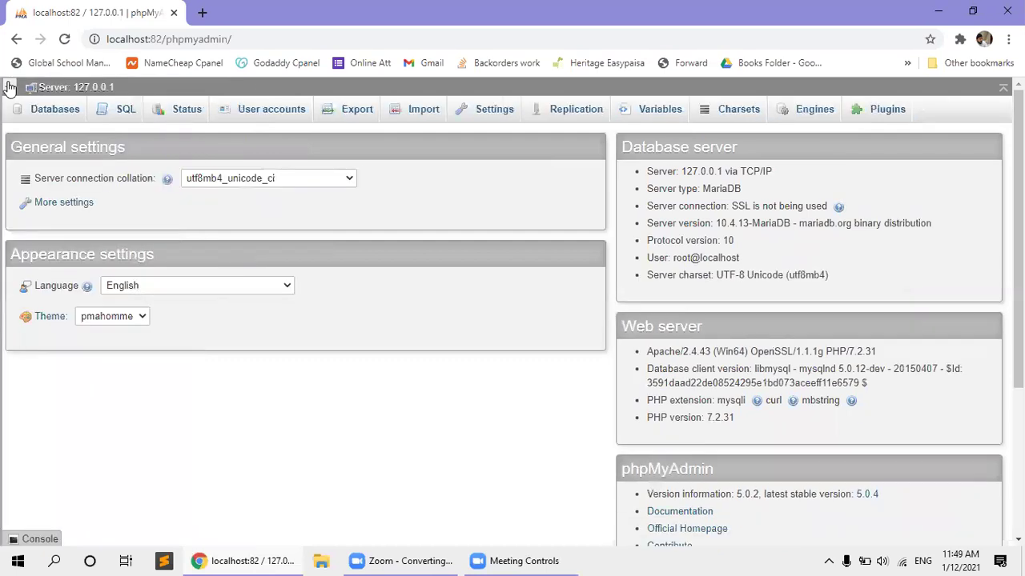
{"action": "left_click", "coordinate": [9, 88]}
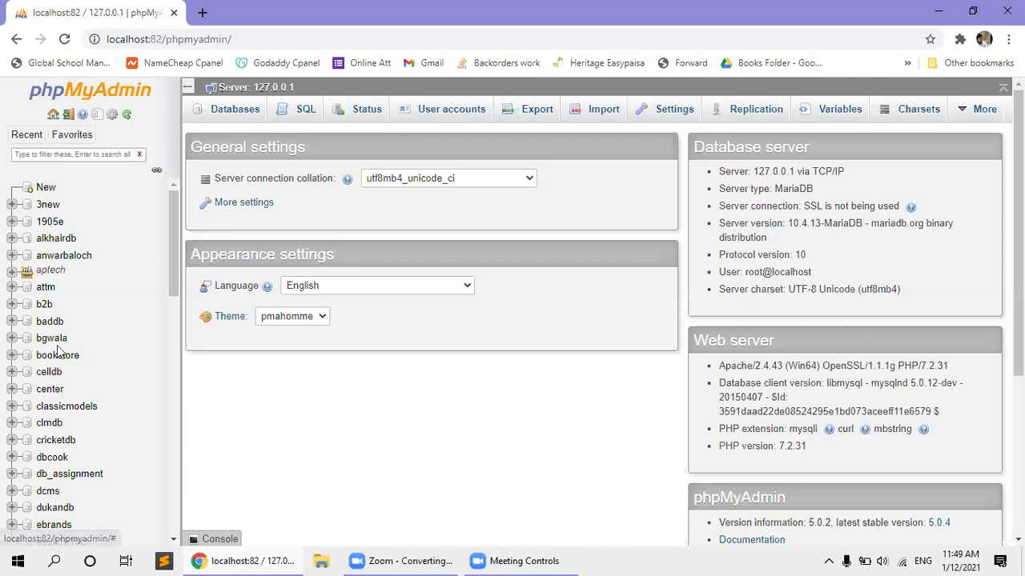
{"action": "scroll", "coordinate": [57, 349], "scroll_direction": "down", "scroll_amount": 10}
{"action": "scroll", "coordinate": [57, 349], "scroll_direction": "up", "scroll_amount": 10}
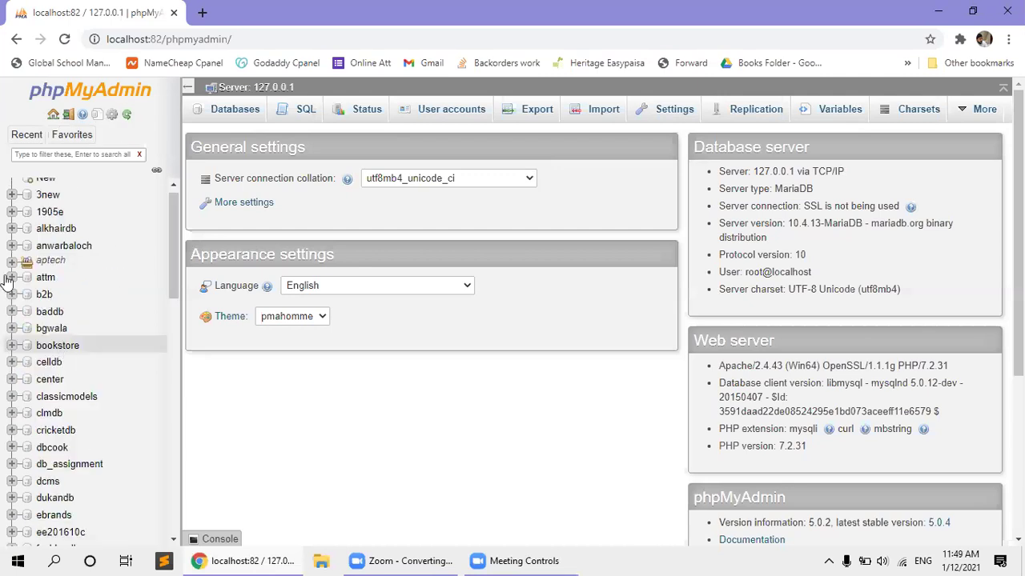
{"action": "scroll", "coordinate": [17, 254], "scroll_direction": "down", "scroll_amount": 10}
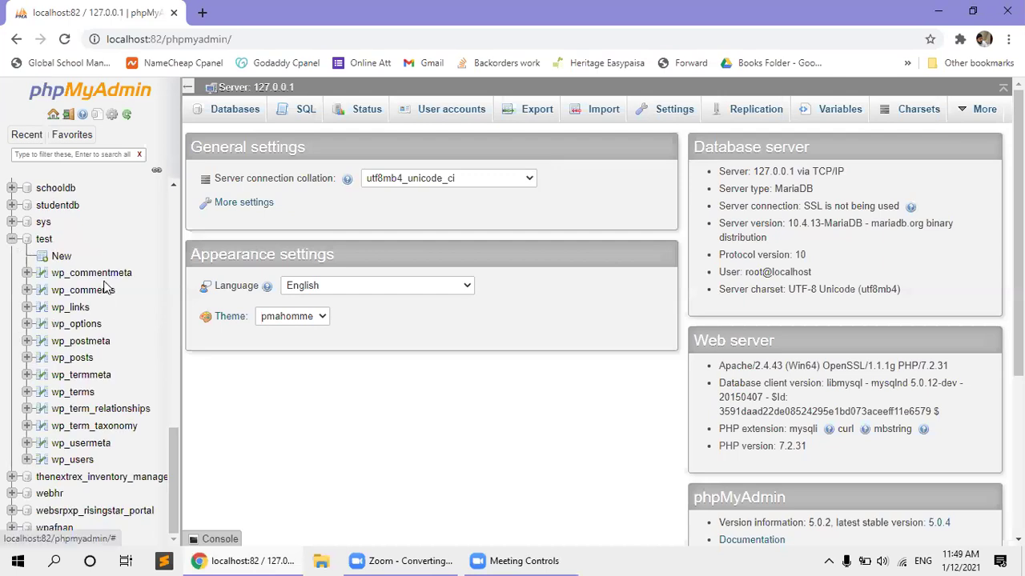
{"action": "scroll", "coordinate": [106, 290], "scroll_direction": "up", "scroll_amount": 10}
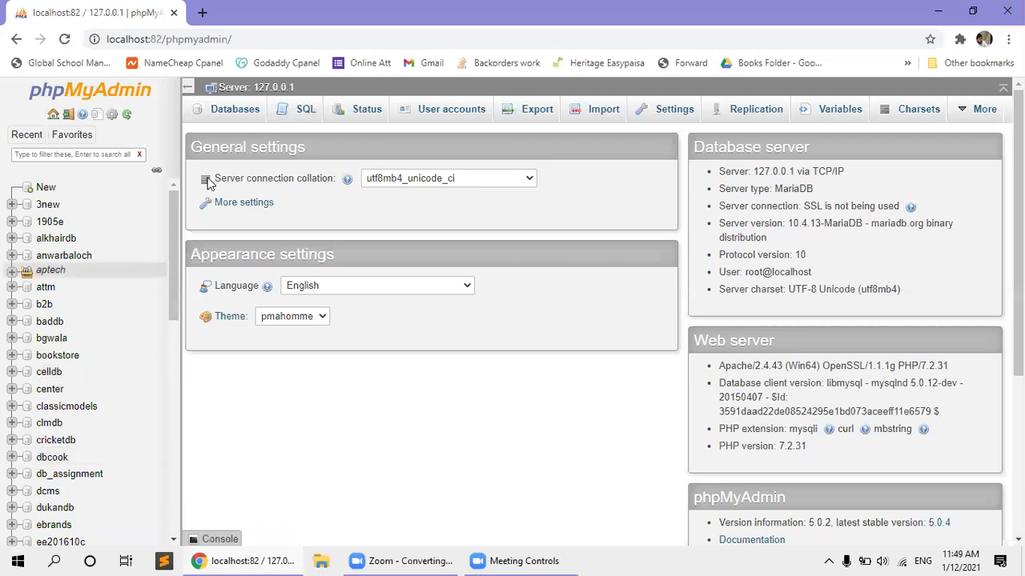
{"action": "left_click", "coordinate": [222, 113]}
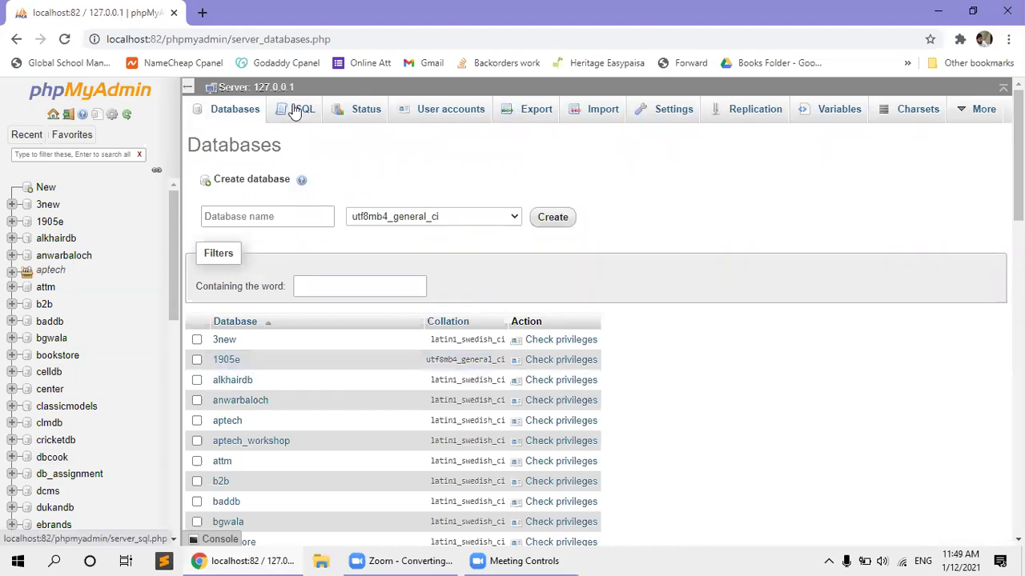
Write and run a show DATABASE; query in the server SQL editor.
{"action": "left_click", "coordinate": [294, 112]}
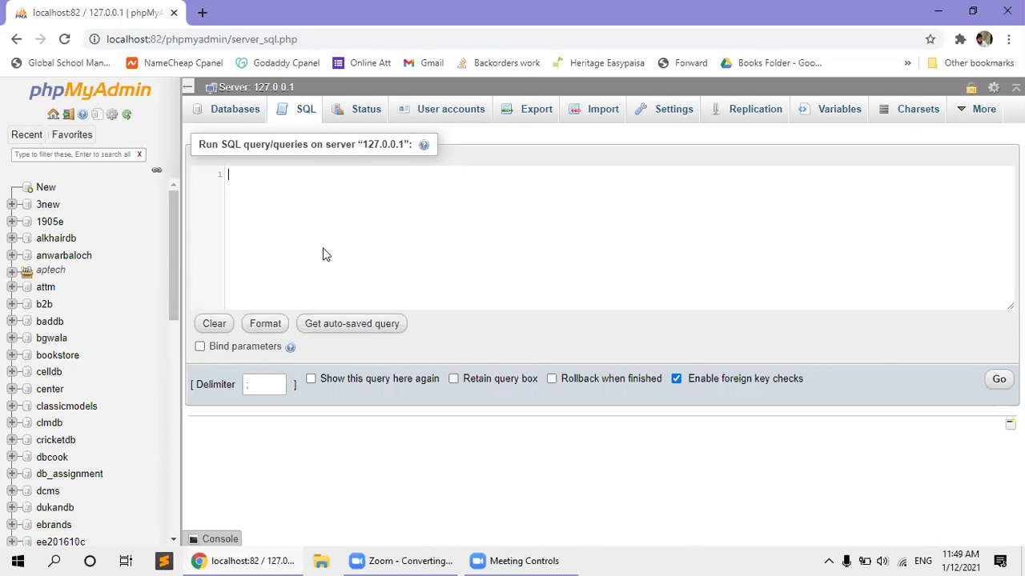
{"action": "type", "text": "show datab"}
{"action": "key", "text": "Return"}
{"action": "type", "text": ";"}
{"action": "left_click", "coordinate": [999, 382]}
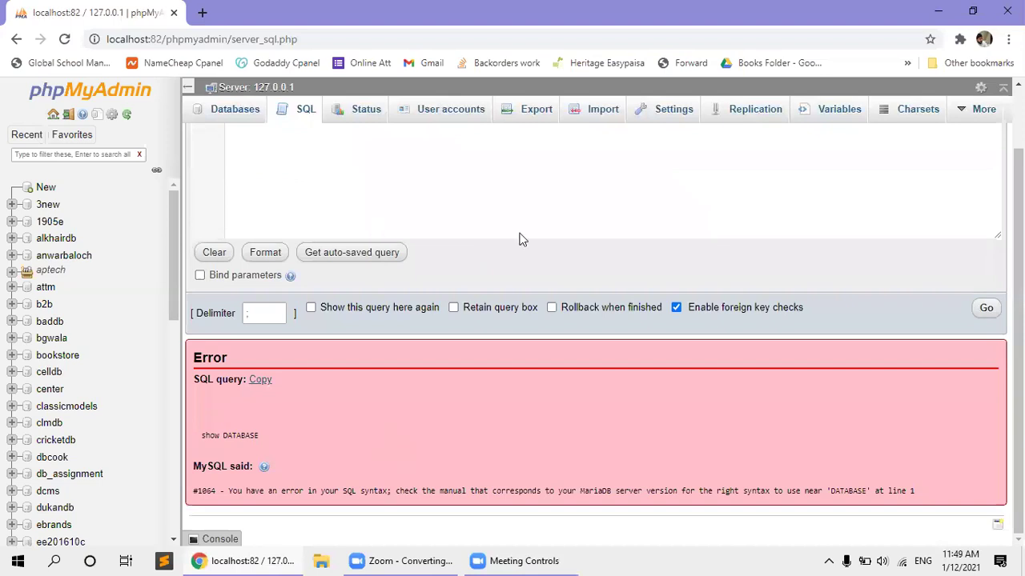
Correct the query to show DATABASES; and rerun it to list every database.
{"action": "scroll", "coordinate": [345, 222], "scroll_direction": "up", "scroll_amount": 2}
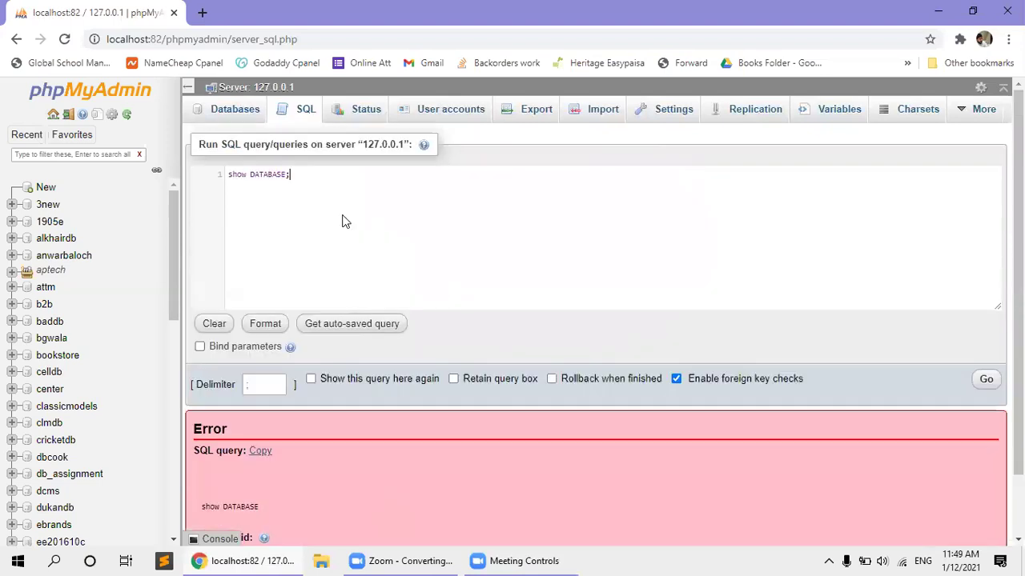
{"action": "key", "text": "Left"}
{"action": "type", "text": "S"}
{"action": "key", "text": "Escape"}
{"action": "left_click", "coordinate": [988, 387]}
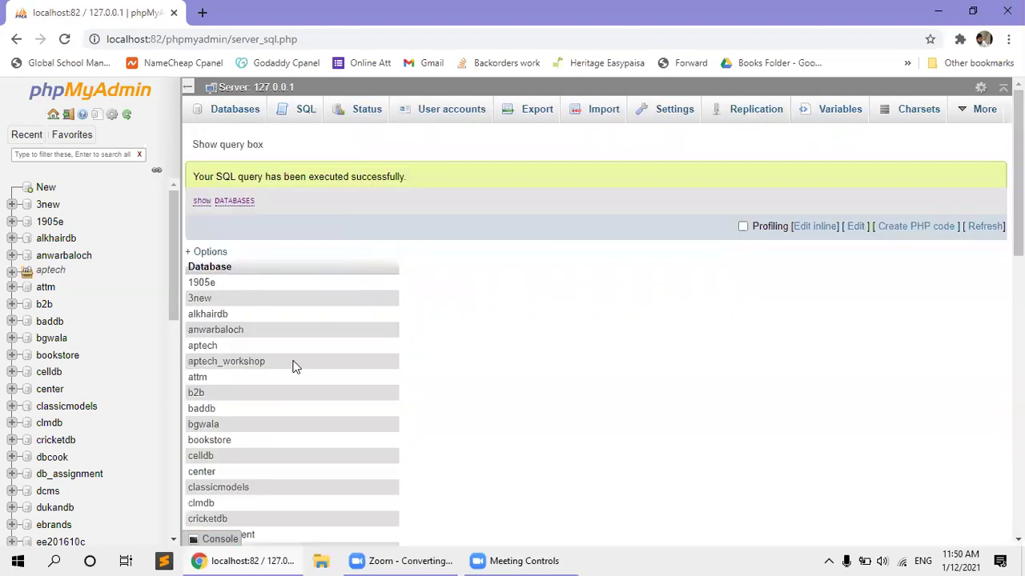
{"action": "scroll", "coordinate": [292, 367], "scroll_direction": "down", "scroll_amount": 4}
{"action": "scroll", "coordinate": [292, 367], "scroll_direction": "up", "scroll_amount": 4}
Go via the Databases page and New to an empty server SQL editor.
{"action": "left_click", "coordinate": [213, 125]}
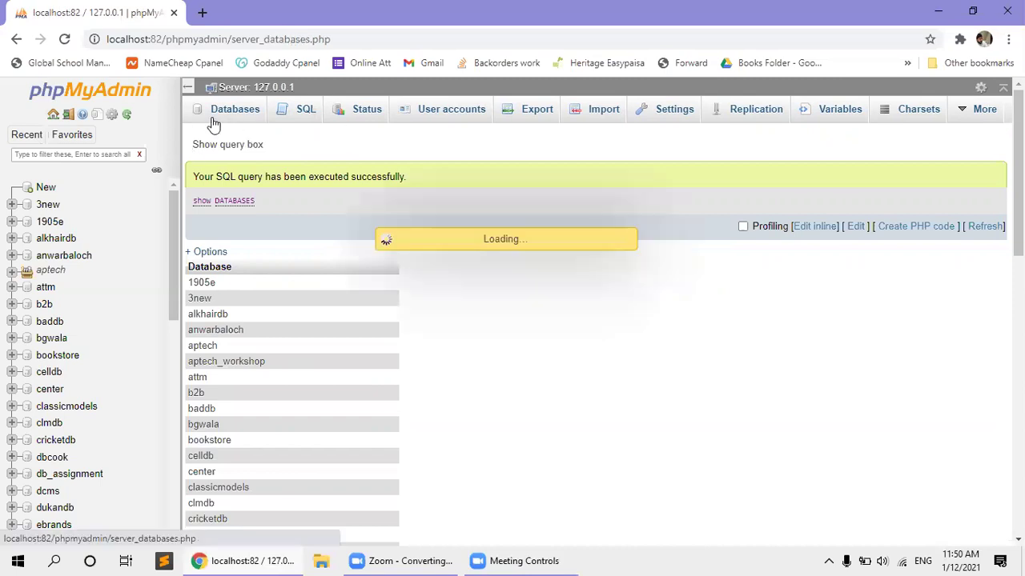
{"action": "left_click", "coordinate": [46, 189]}
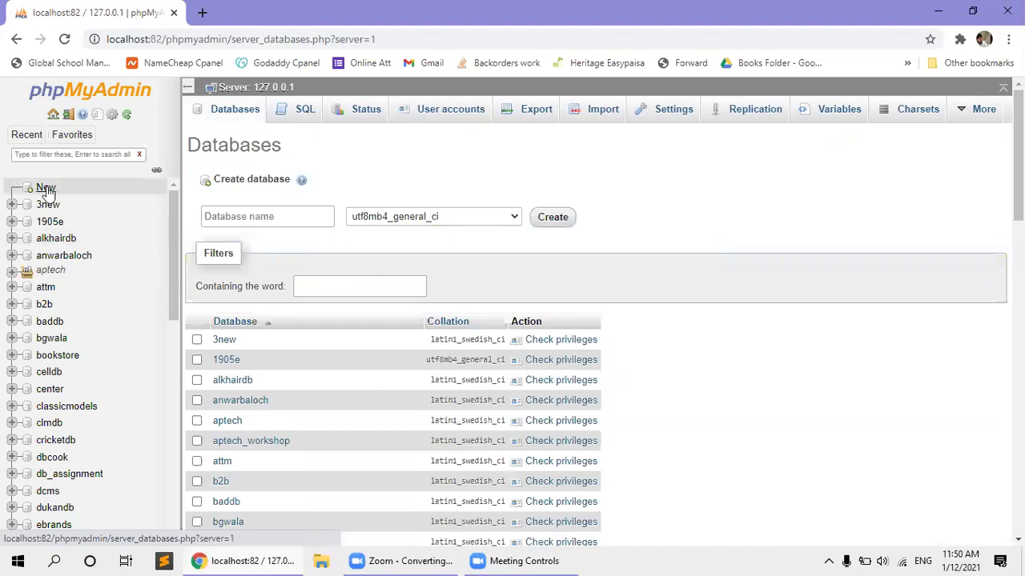
{"action": "left_click", "coordinate": [303, 122]}
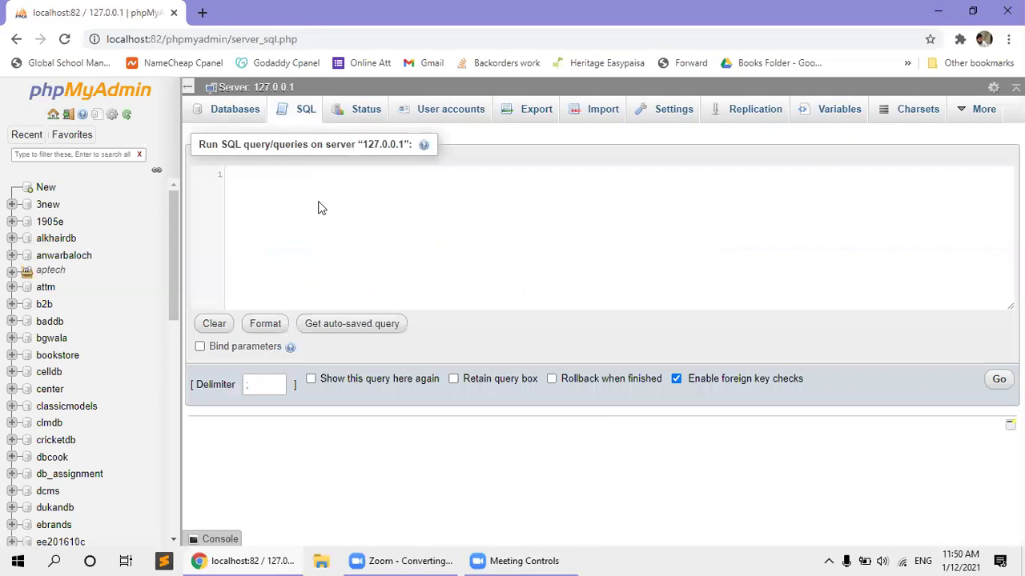
Draft create database afnan; then leave for the Databases page without running it.
{"action": "type", "text": "creat"}
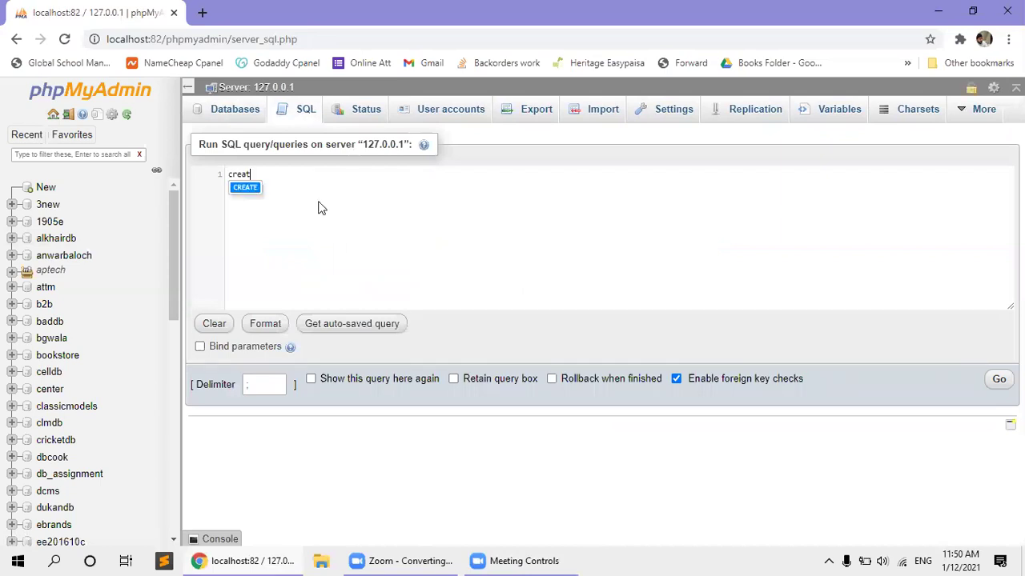
{"action": "type", "text": "e database"}
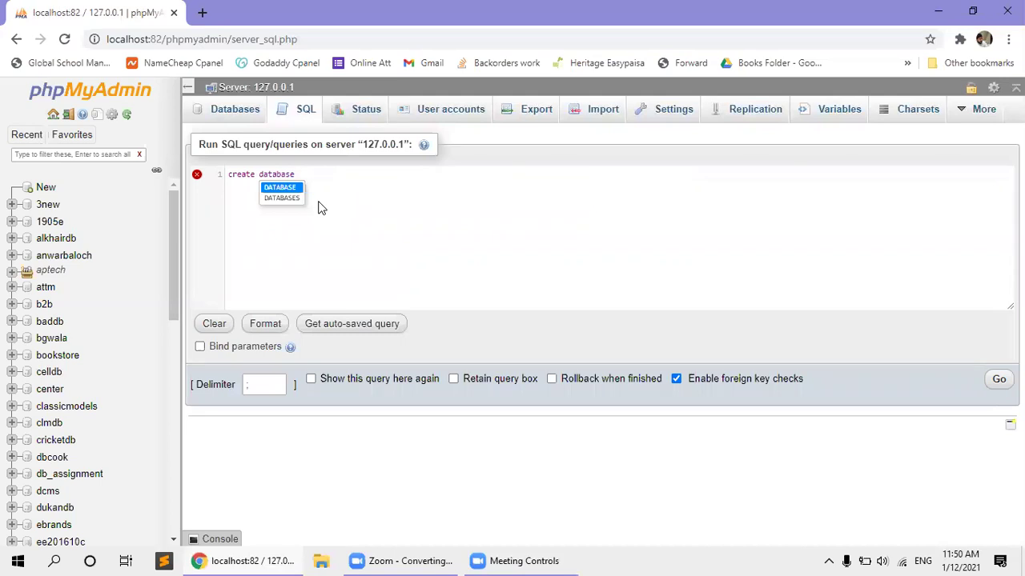
{"action": "type", "text": " a"}
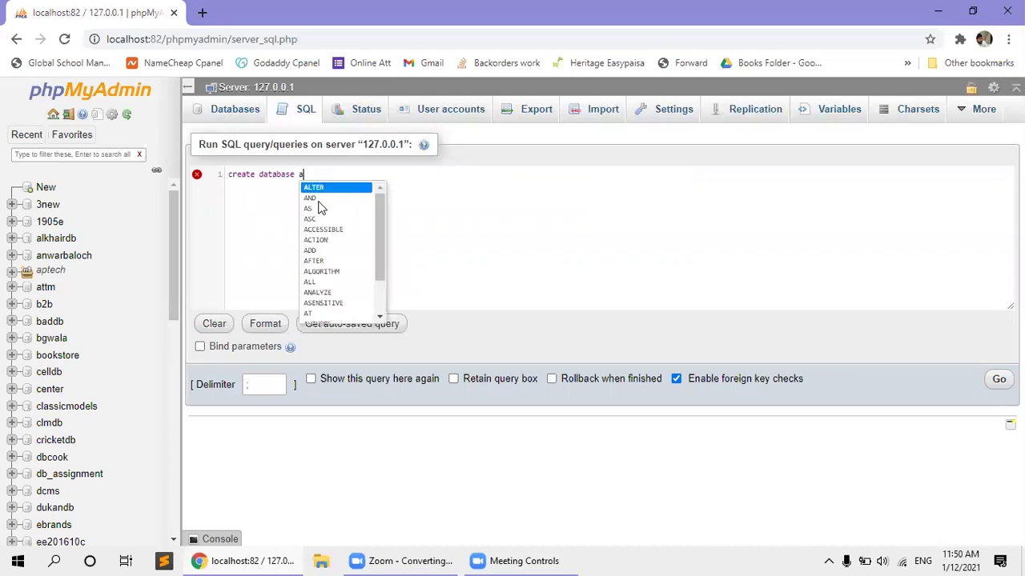
{"action": "type", "text": "fnan;"}
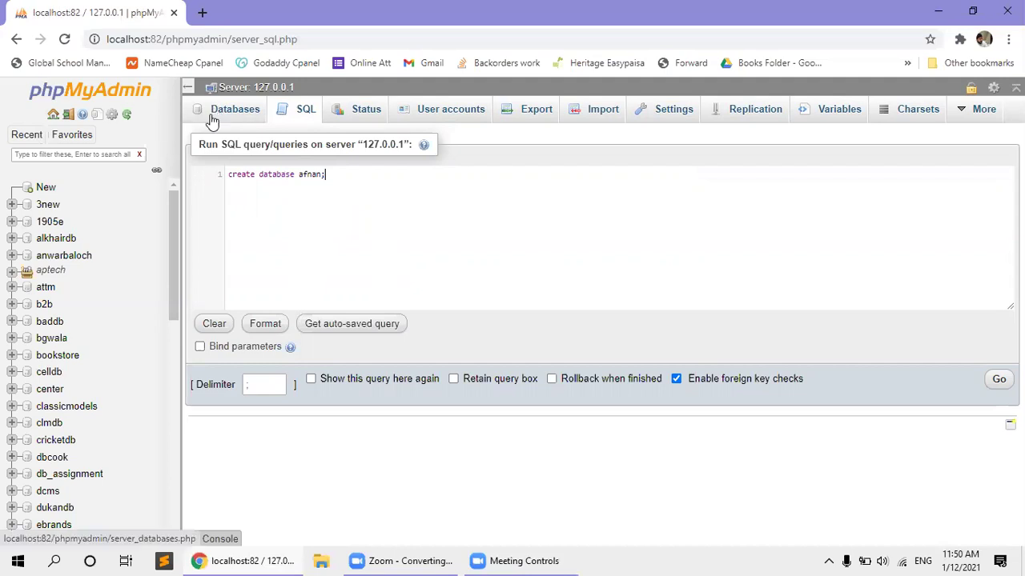
{"action": "left_click", "coordinate": [213, 117]}
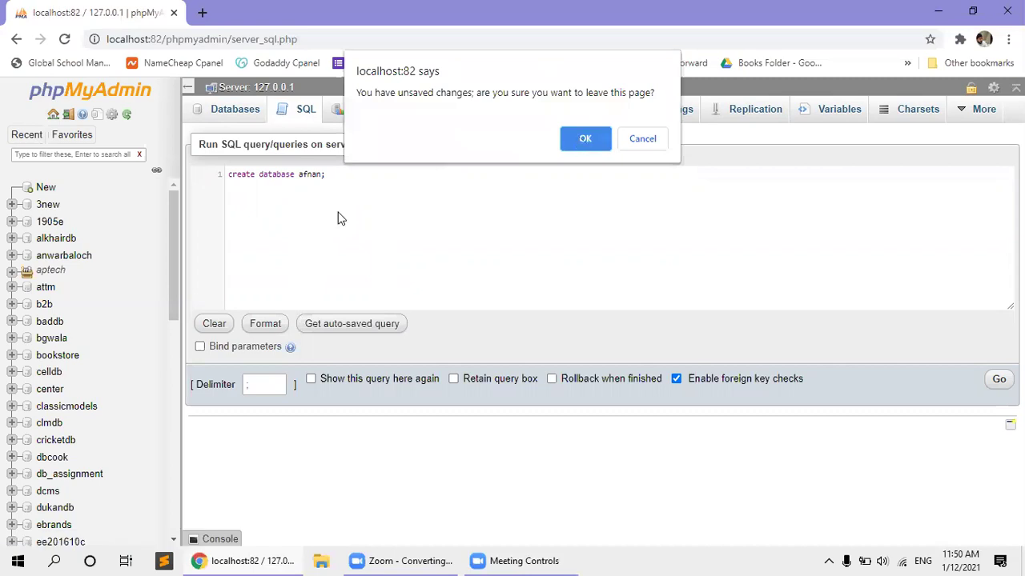
{"action": "key", "text": "Return"}
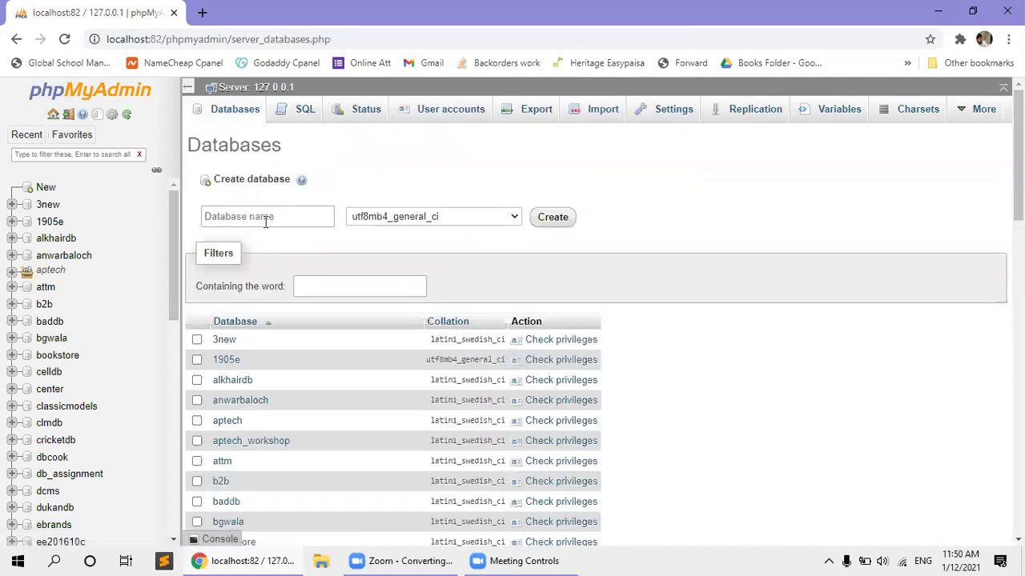
{"action": "left_click", "coordinate": [266, 218]}
{"action": "left_click", "coordinate": [666, 217]}
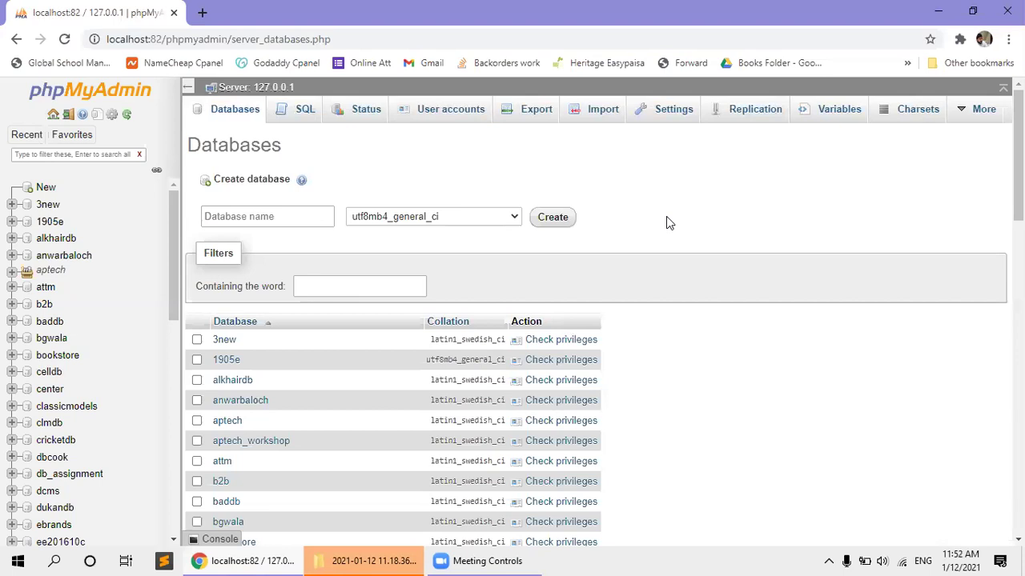
{"action": "left_click", "coordinate": [385, 559]}
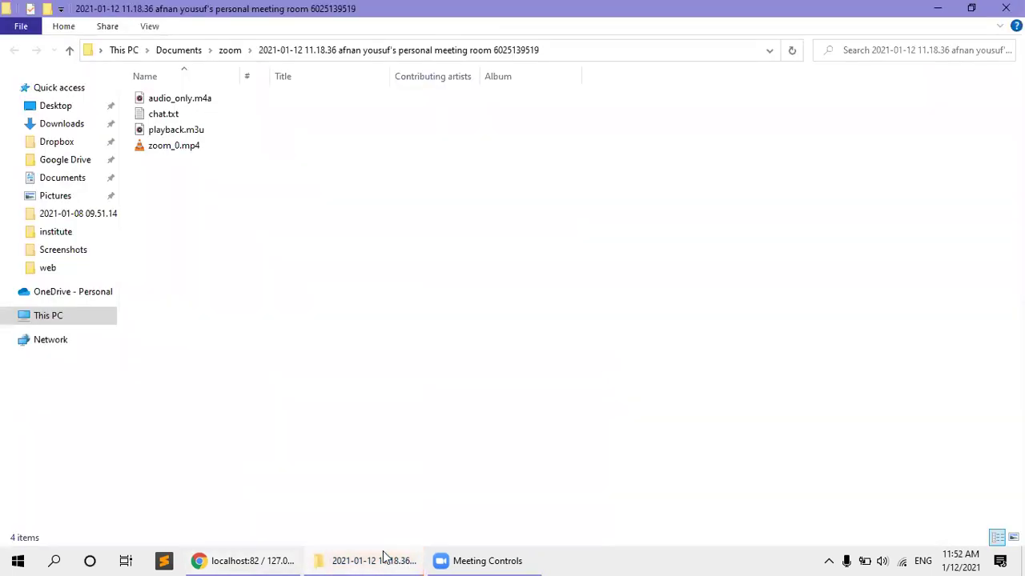
{"action": "left_click", "coordinate": [386, 559]}
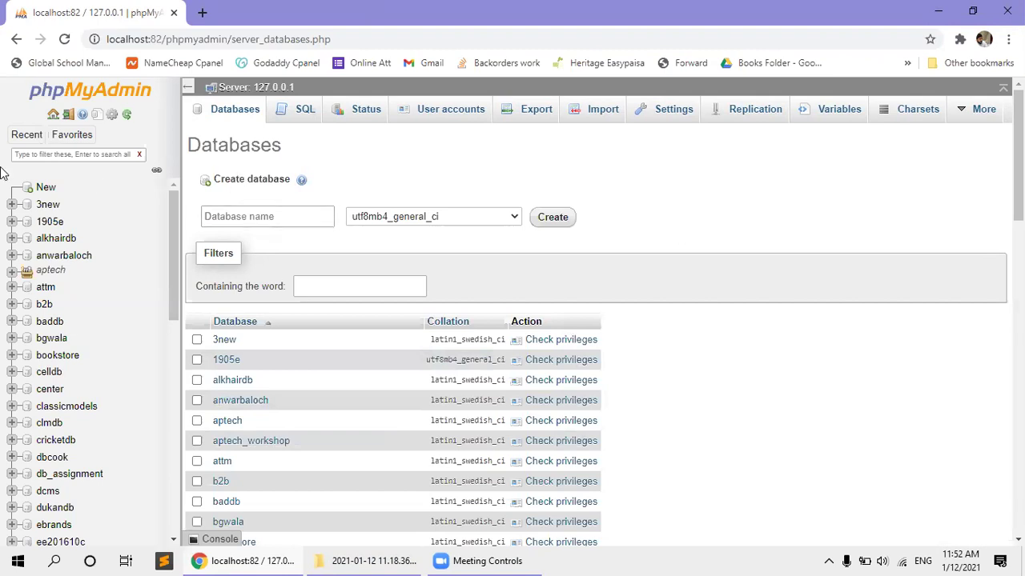
Expand and collapse 1905e, 3new and alkhairdb in the navigation tree to view their tables.
{"action": "left_click", "coordinate": [12, 223]}
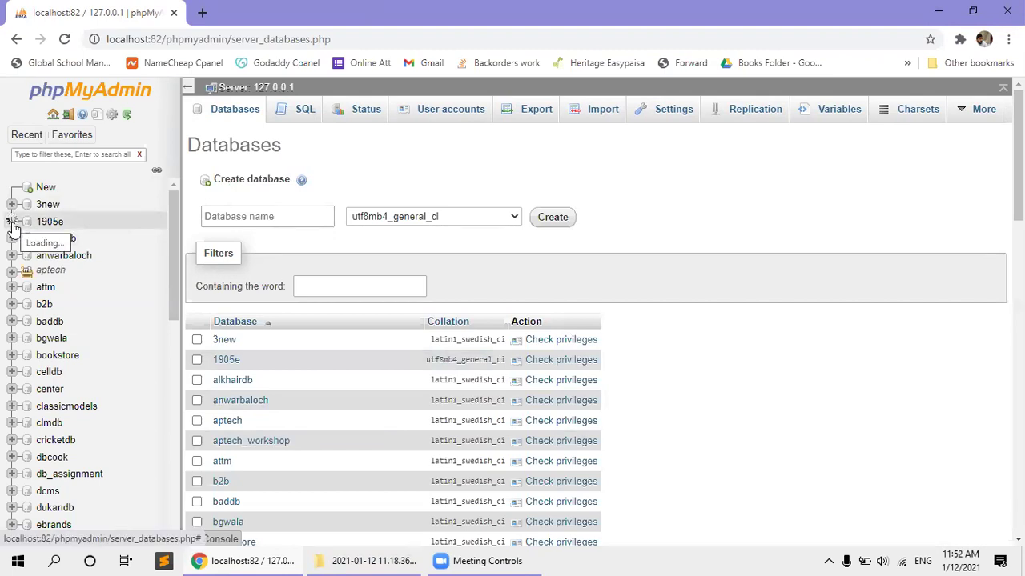
{"action": "scroll", "coordinate": [92, 272], "scroll_direction": "down", "scroll_amount": 3}
{"action": "scroll", "coordinate": [72, 385], "scroll_direction": "up", "scroll_amount": 3}
{"action": "left_click", "coordinate": [10, 222]}
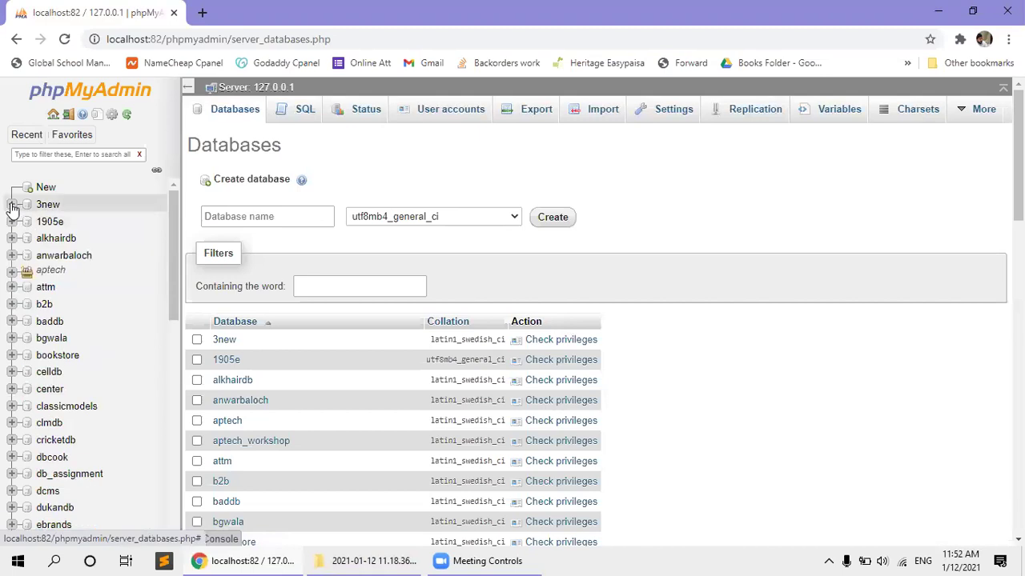
{"action": "left_click", "coordinate": [12, 205]}
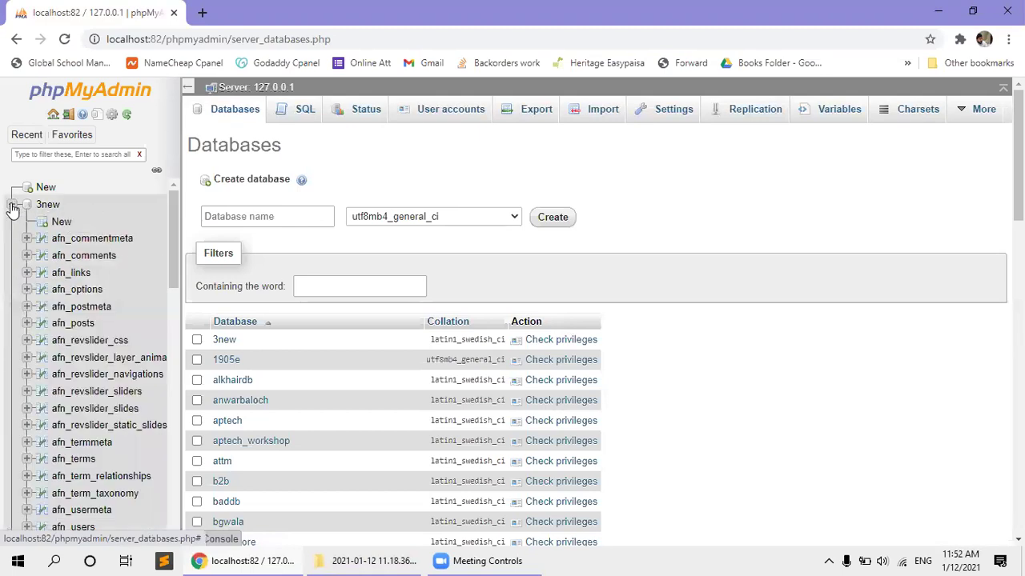
{"action": "left_click", "coordinate": [12, 205]}
{"action": "left_click", "coordinate": [11, 239]}
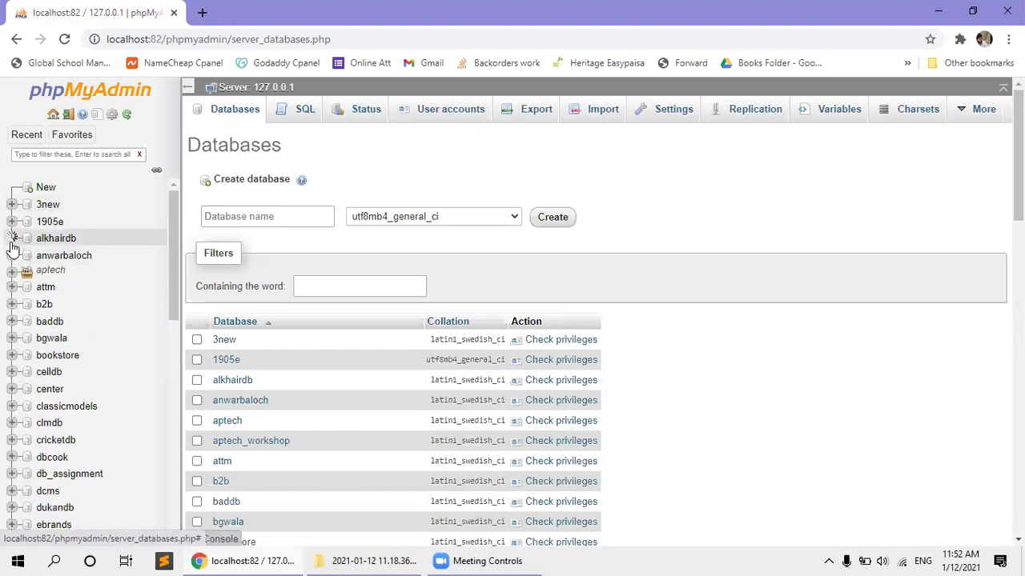
{"action": "left_click", "coordinate": [11, 239]}
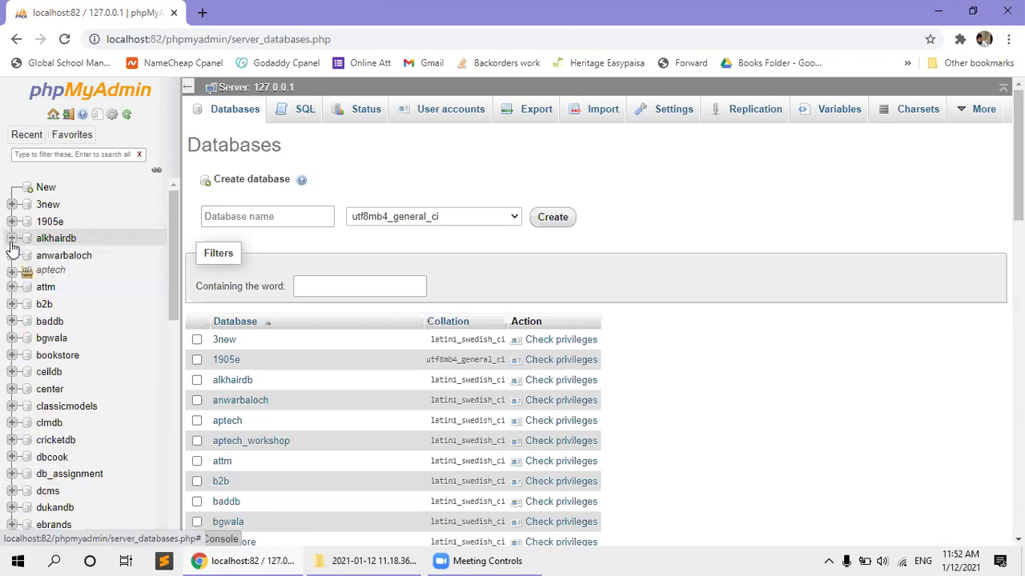
Expand b2b and open its Structure page showing its 7 tables.
{"action": "left_click", "coordinate": [11, 305]}
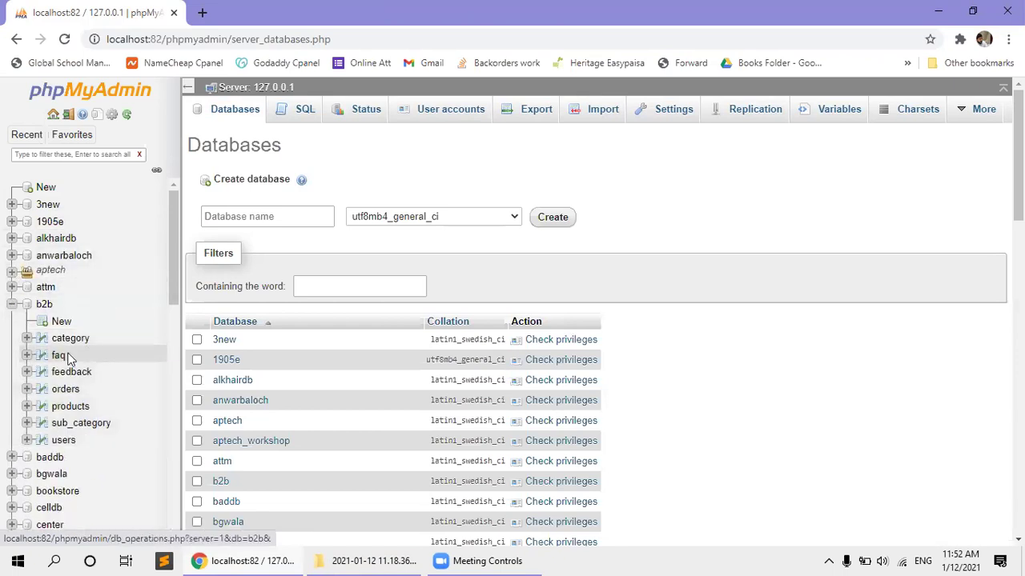
{"action": "left_click", "coordinate": [297, 112]}
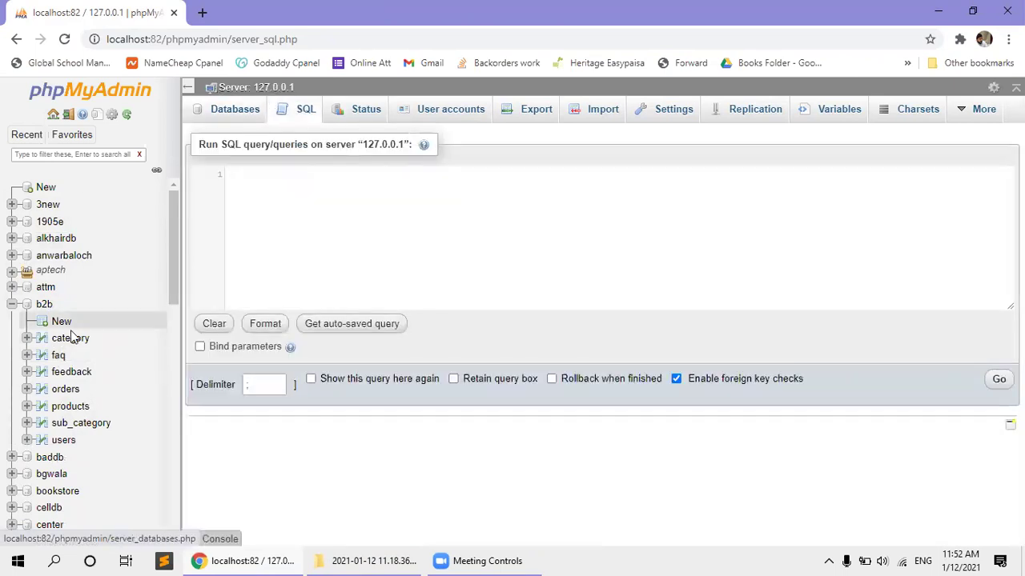
{"action": "left_click", "coordinate": [44, 308]}
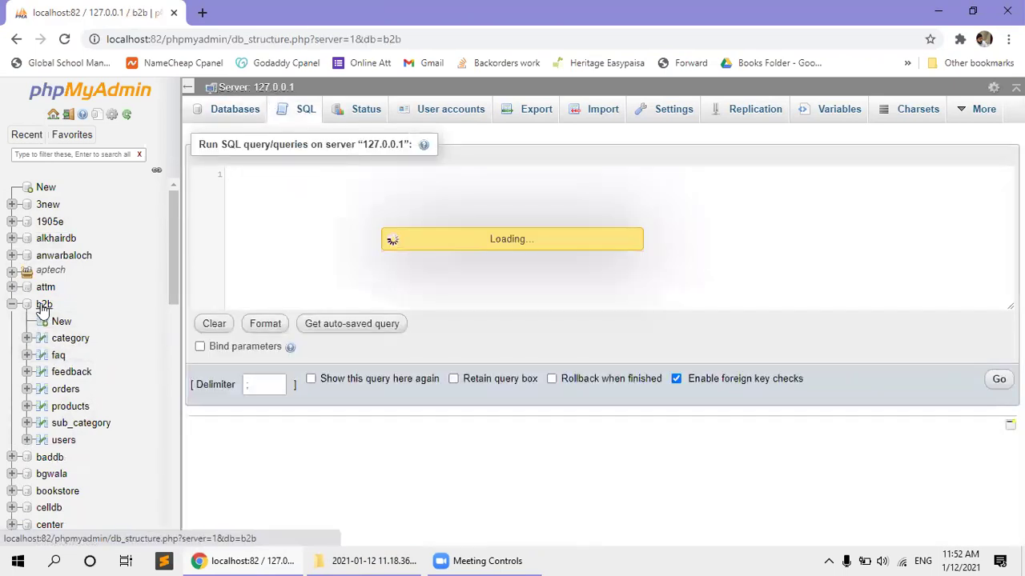
From the server SQL tab, run select * from b2b.faq, which returns error #1932.
{"action": "left_click", "coordinate": [282, 90]}
{"action": "left_click", "coordinate": [285, 110]}
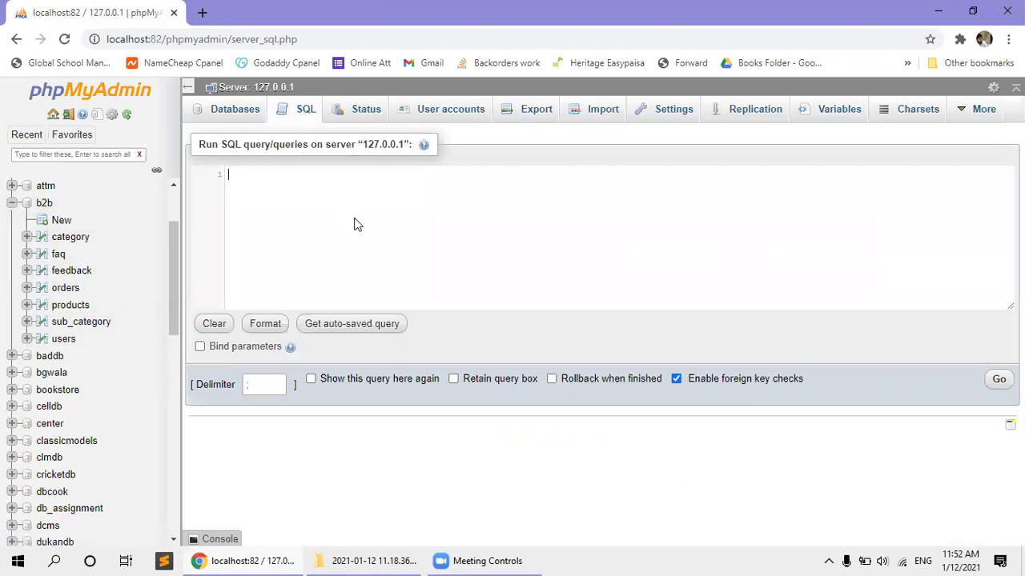
{"action": "type", "text": "select * from b"}
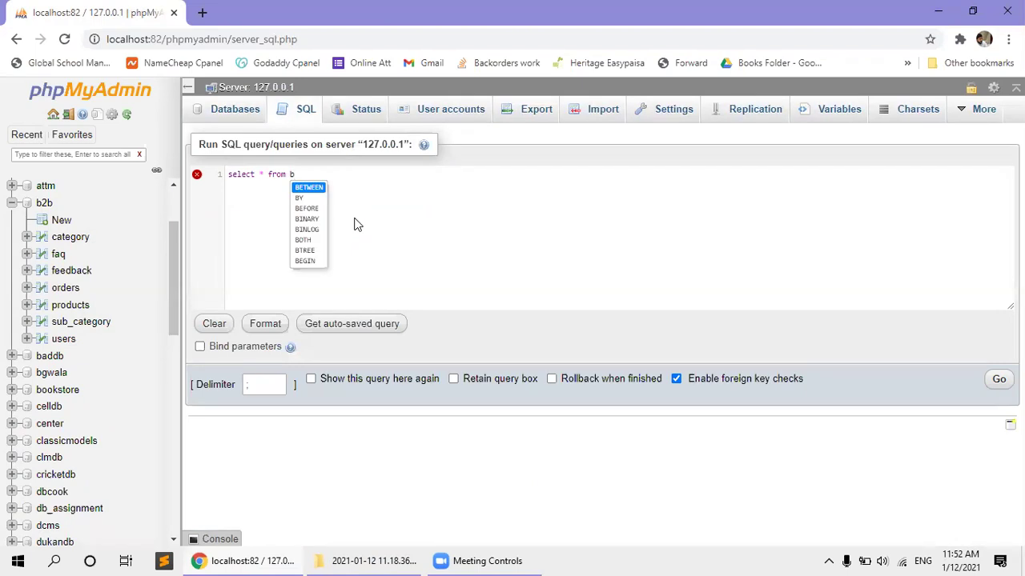
{"action": "type", "text": "2b.faq"}
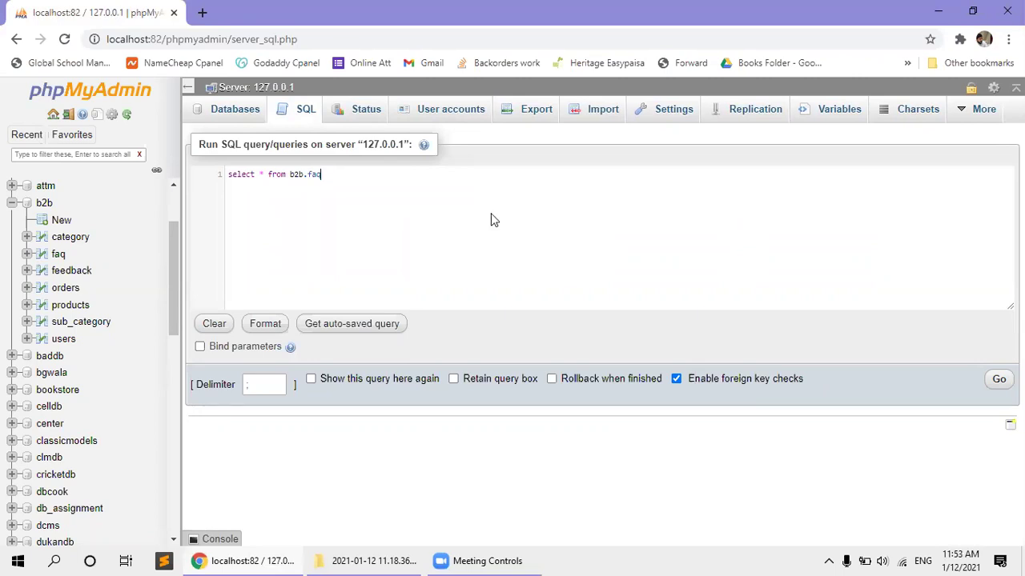
{"action": "left_click", "coordinate": [998, 379]}
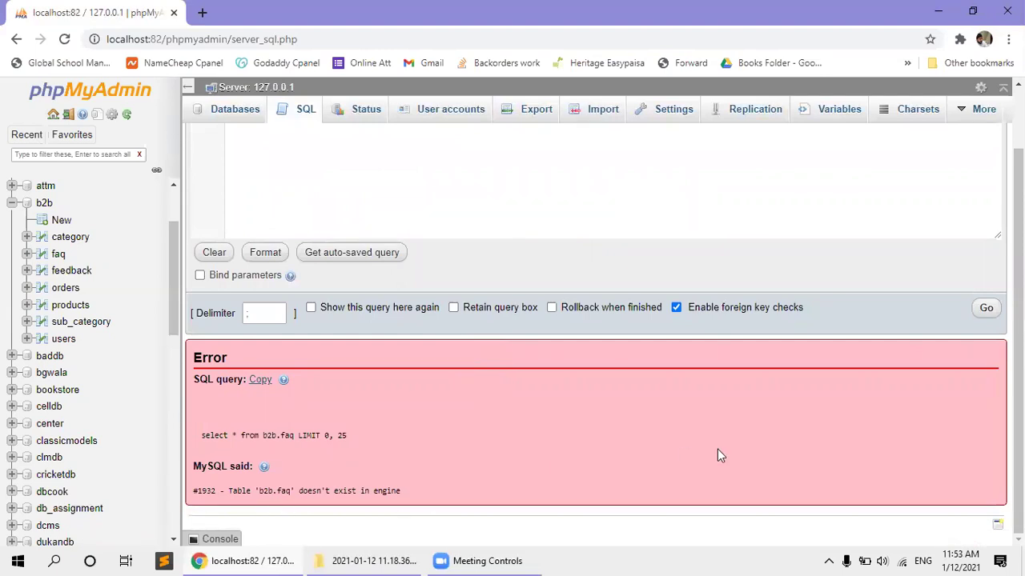
Rerun the select * from b2b.faq query and add a trailing semicolon.
{"action": "left_click", "coordinate": [986, 310]}
{"action": "scroll", "coordinate": [369, 167], "scroll_direction": "up", "scroll_amount": 1}
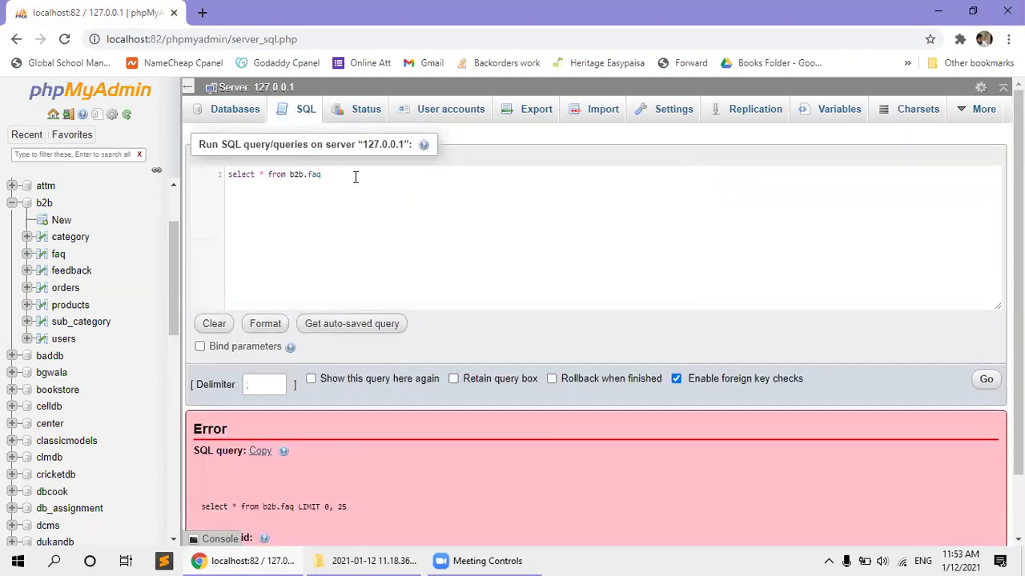
{"action": "type", "text": ";"}
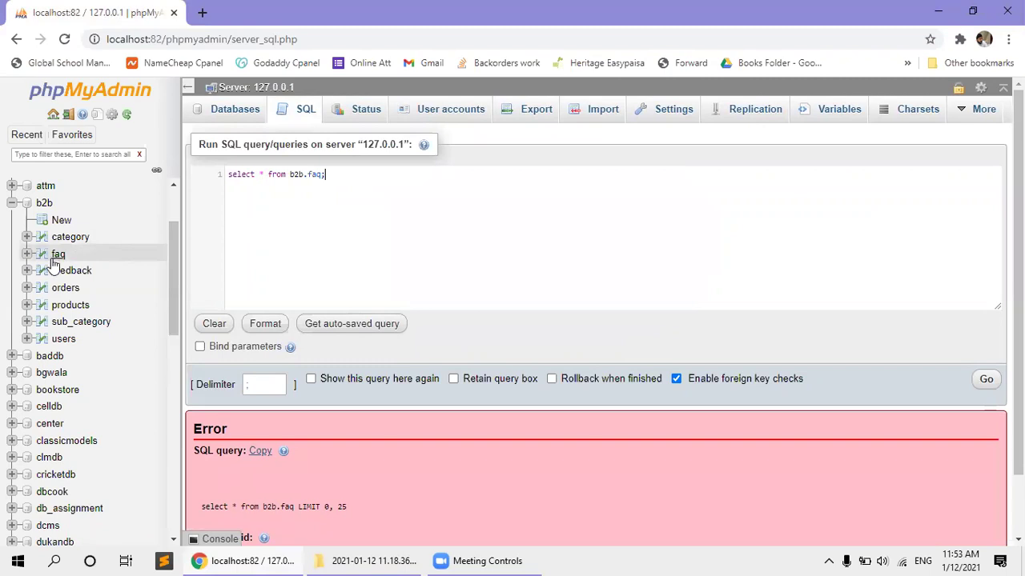
Try opening the b2b faq table from the sidebar, then open baddb with its 8 tables.
{"action": "left_click", "coordinate": [54, 261]}
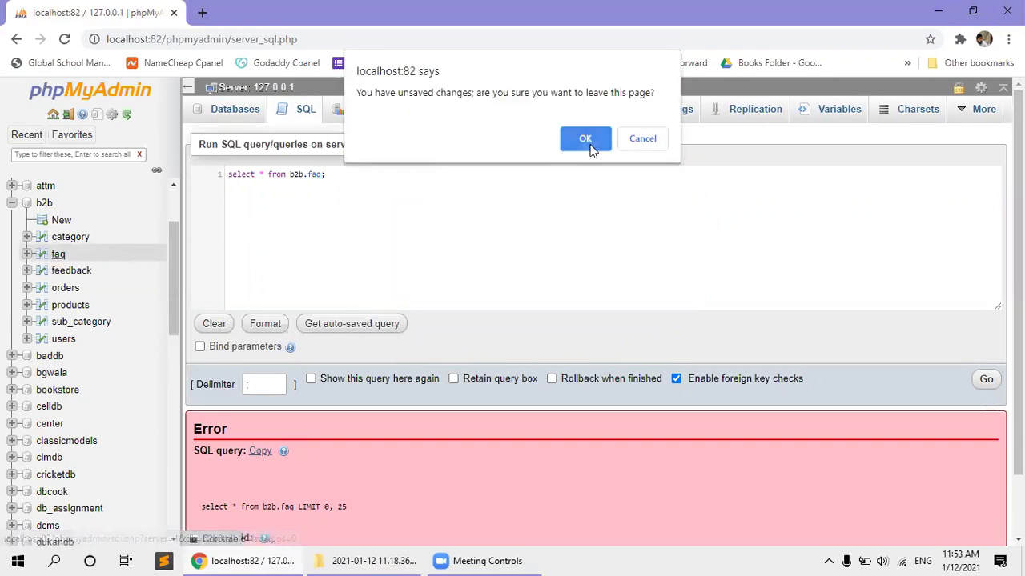
{"action": "left_click", "coordinate": [585, 139]}
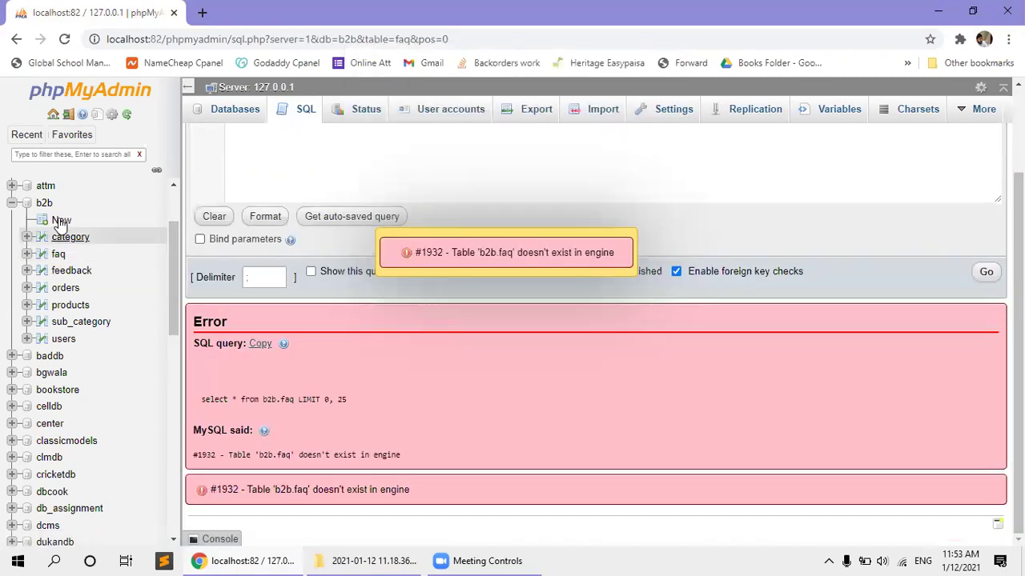
{"action": "left_click", "coordinate": [42, 204]}
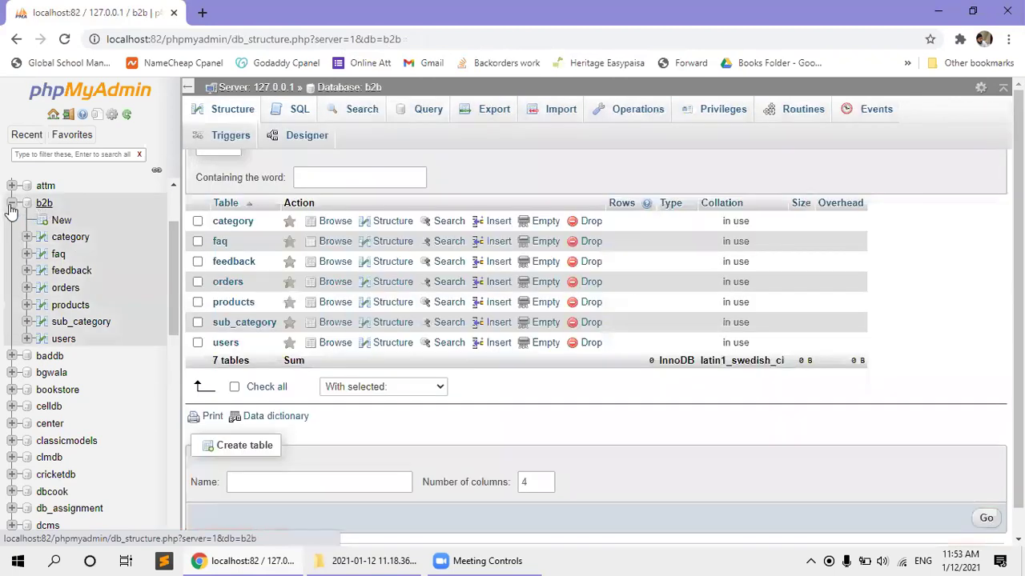
{"action": "left_click", "coordinate": [220, 241]}
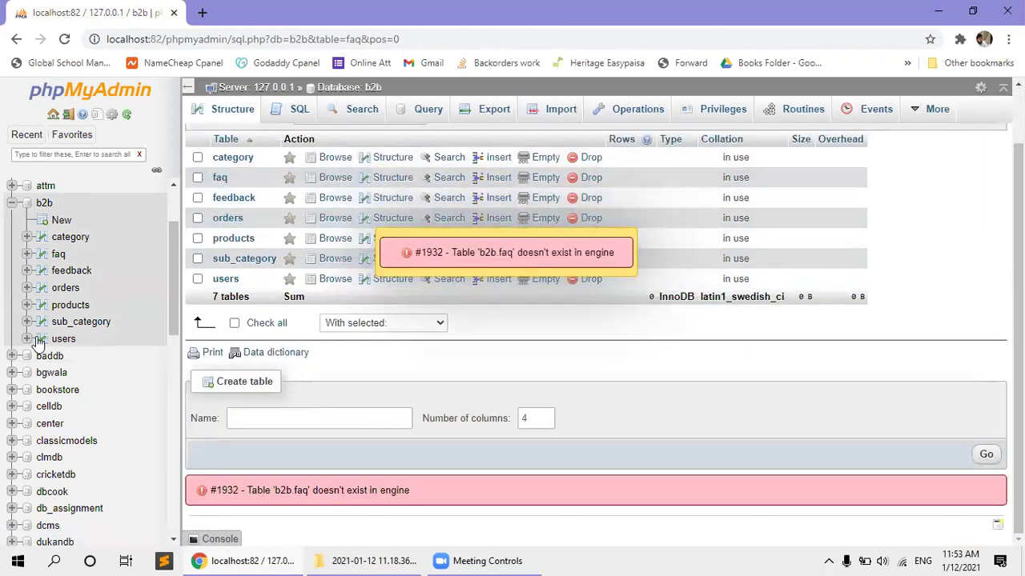
{"action": "left_click", "coordinate": [48, 358]}
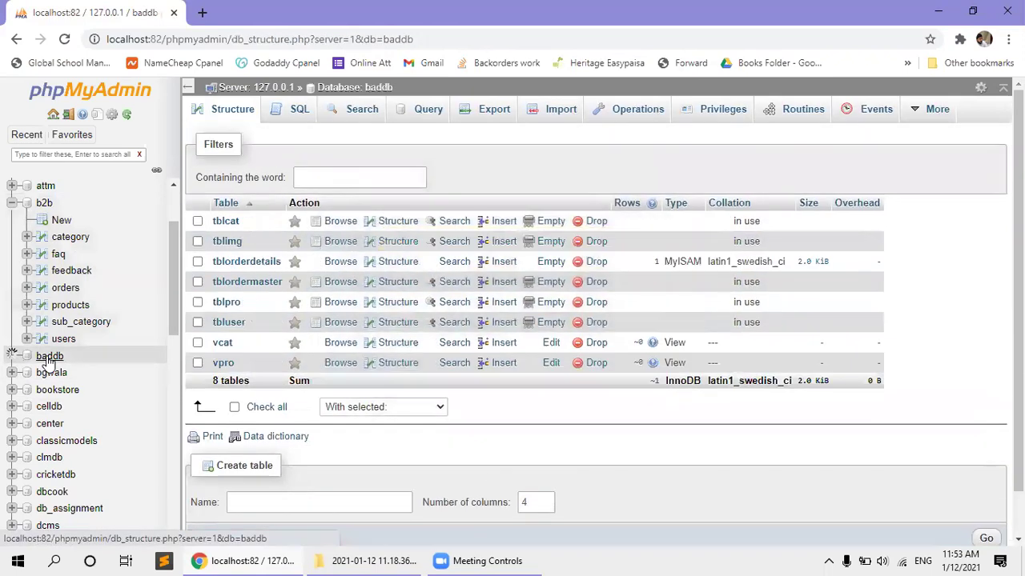
Run SELECT * FROM baddb.tblorderdetails from the server SQL tab, returning one row (odid 1, pid 5, pqty 2).
{"action": "left_click", "coordinate": [246, 261]}
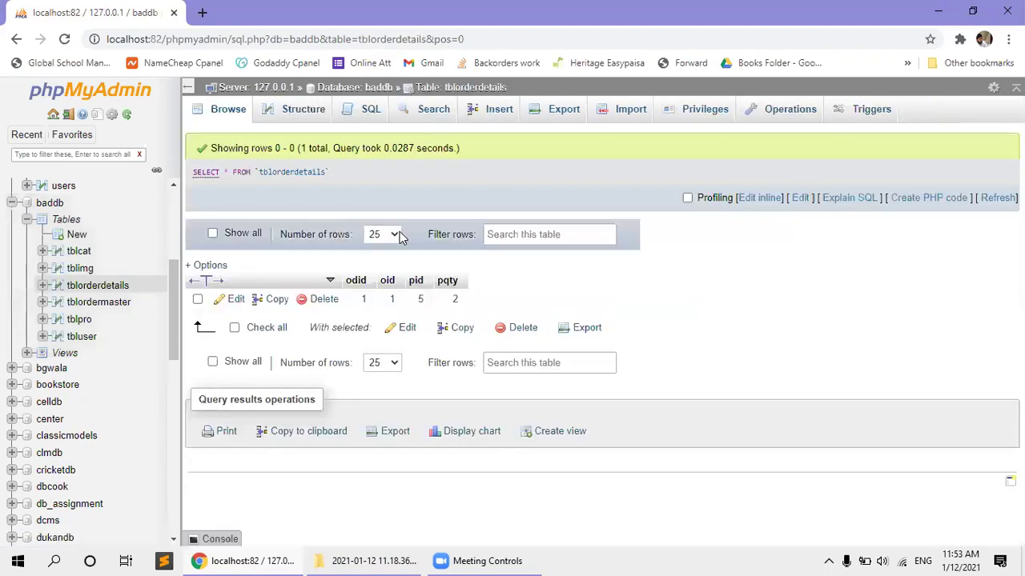
{"action": "left_click", "coordinate": [771, 197]}
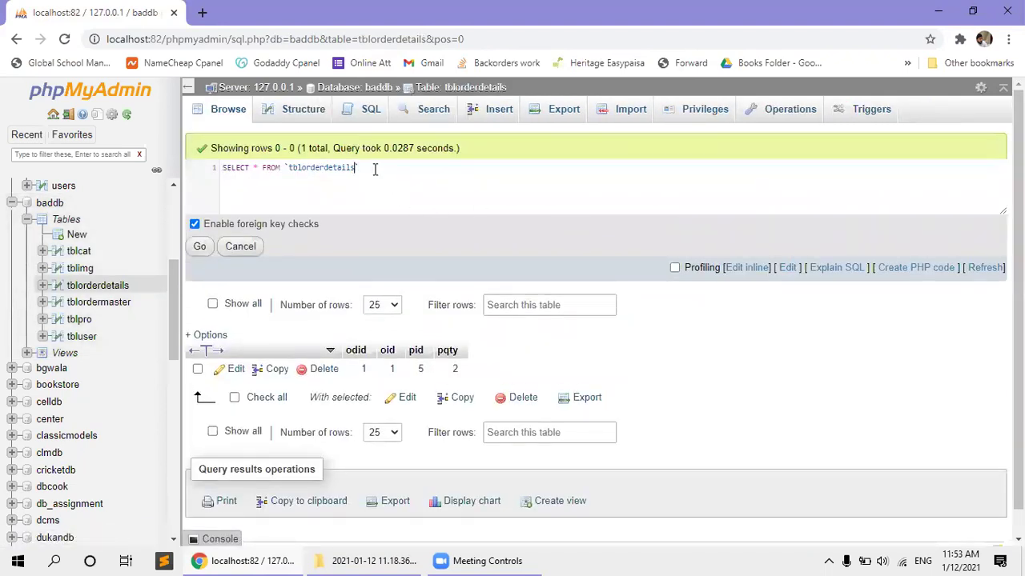
{"action": "key", "text": "BackSpace"}
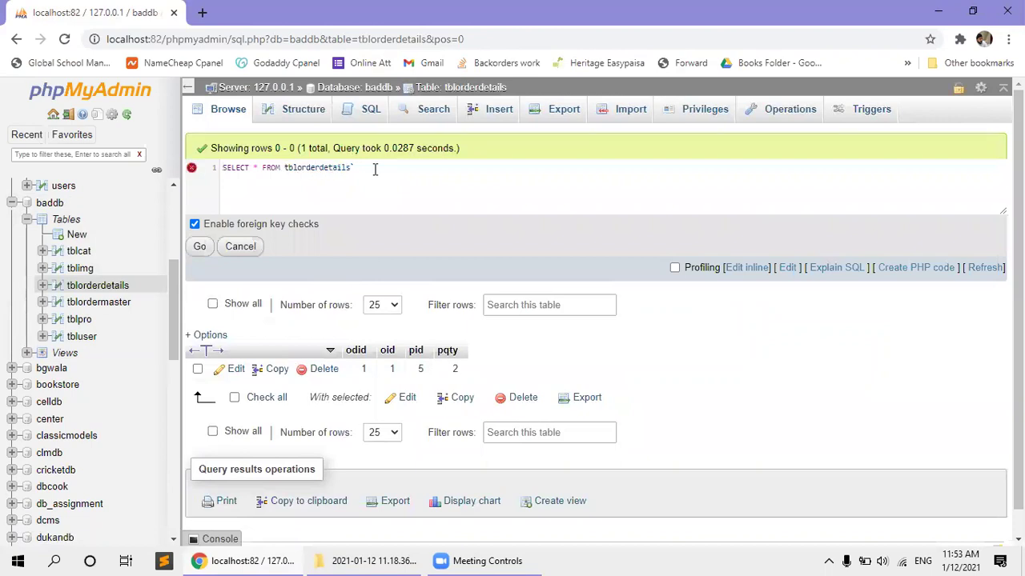
{"action": "type", "text": "baddb."}
{"action": "key", "text": "ctrl+a"}
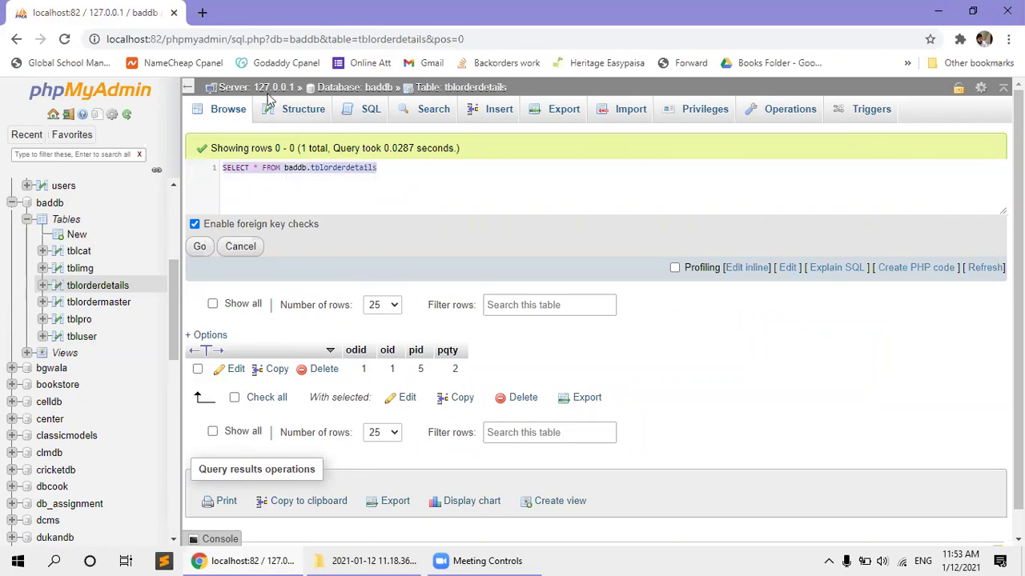
{"action": "left_click", "coordinate": [260, 88]}
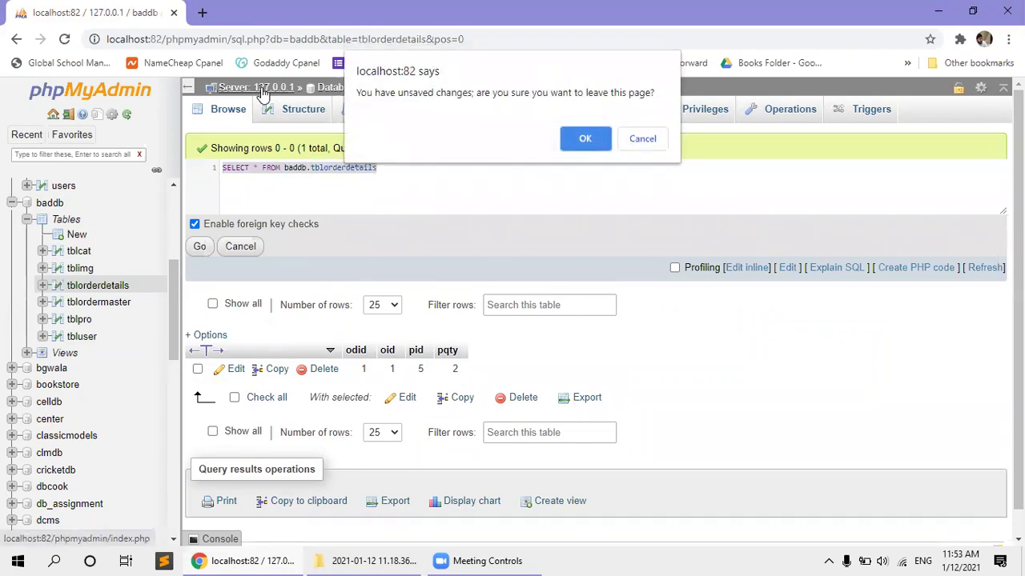
{"action": "left_click", "coordinate": [576, 144]}
{"action": "left_click", "coordinate": [303, 110]}
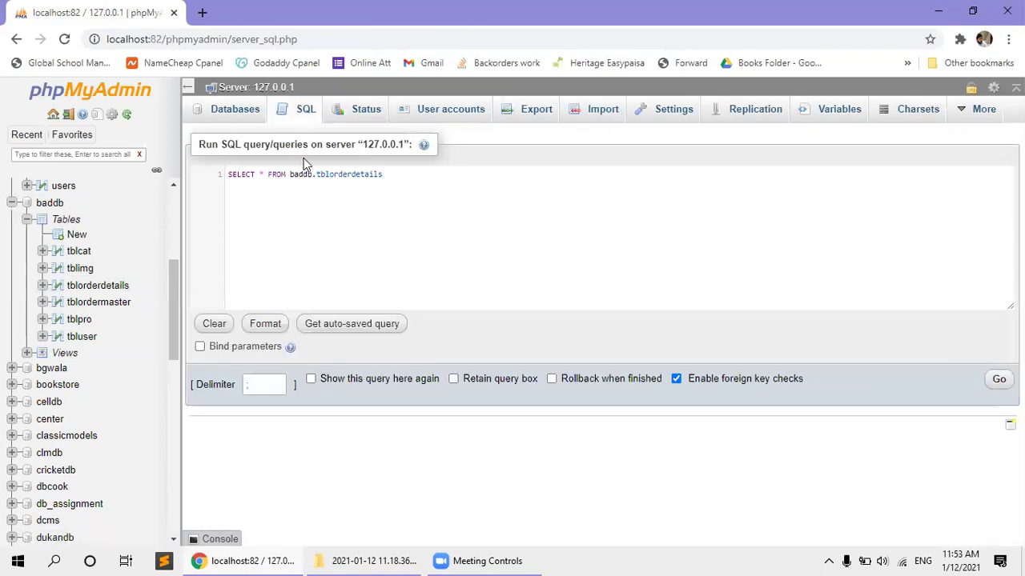
{"action": "left_click", "coordinate": [999, 379]}
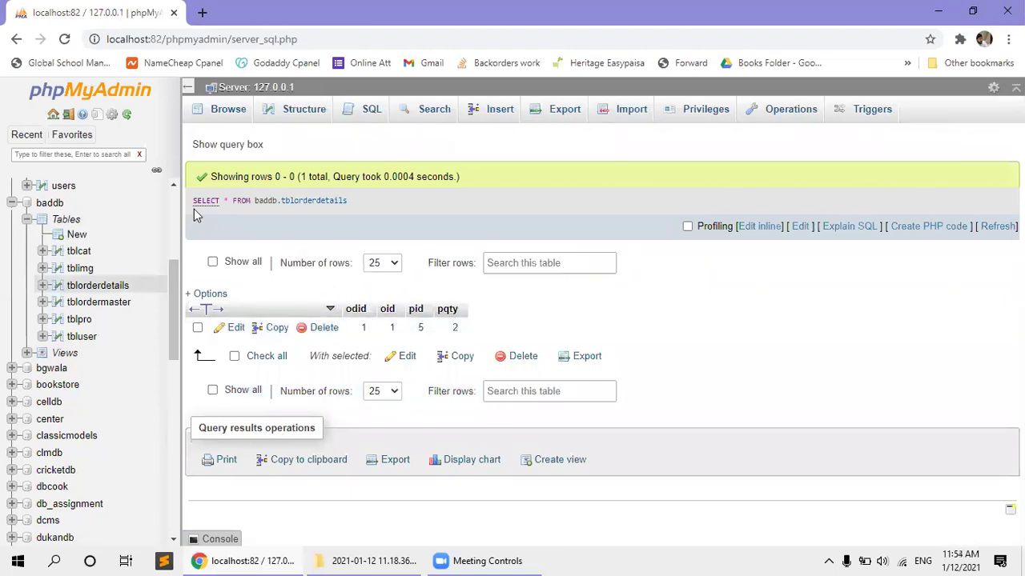
Return to the server Databases page with the empty create-database form and database list.
{"action": "scroll", "coordinate": [48, 200], "scroll_direction": "up", "scroll_amount": 3}
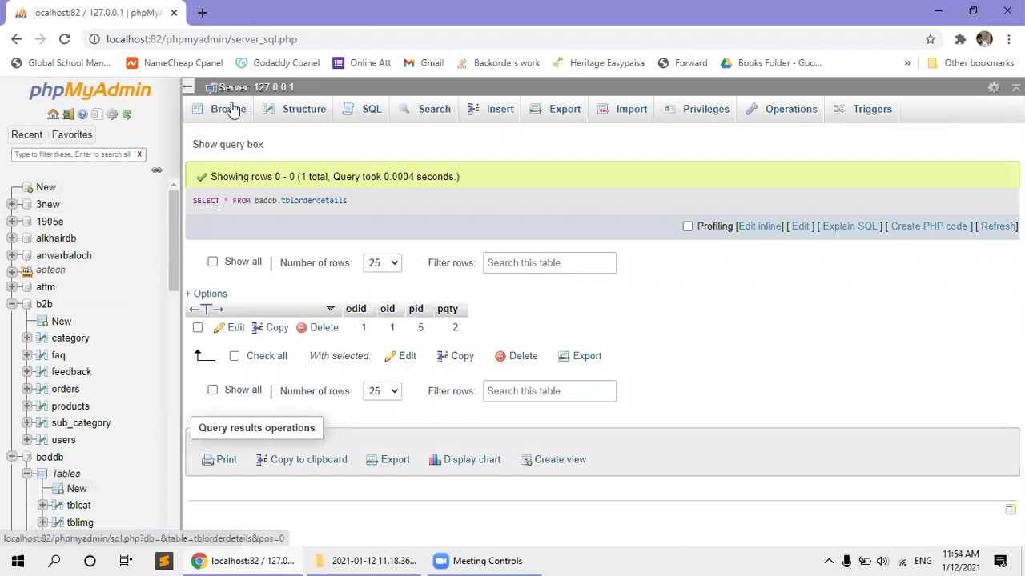
{"action": "left_click", "coordinate": [42, 191]}
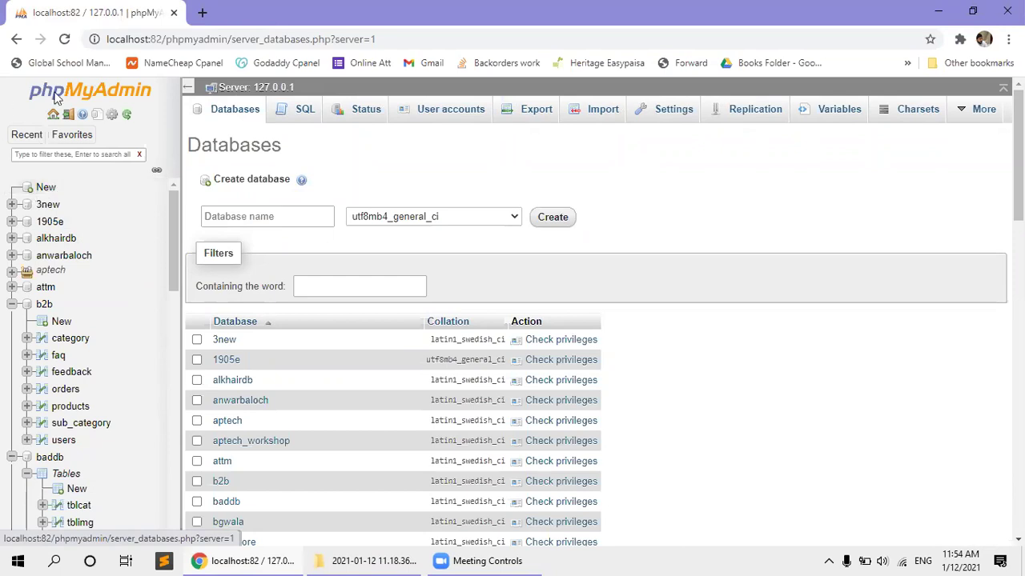
Type and then clear a trial database name, then write select 2+2 in the server SQL editor.
{"action": "left_click", "coordinate": [261, 213]}
{"action": "type", "text": "aptechdb"}
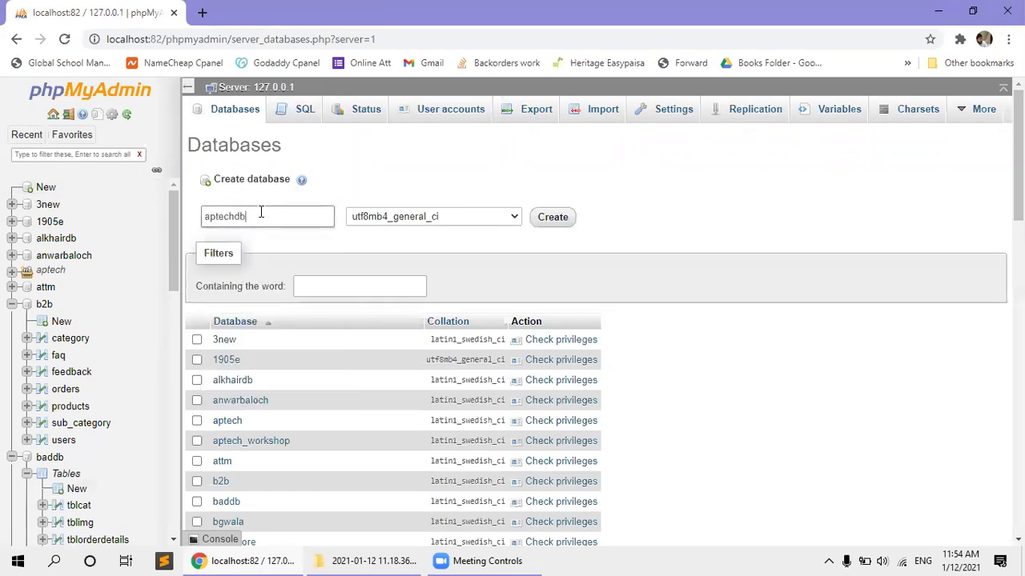
{"action": "type", "text": "_lkajdflsjsdlfkjslkdfjlskd"}
{"action": "key", "text": "ctrl+a"}
{"action": "key", "text": "BackSpace"}
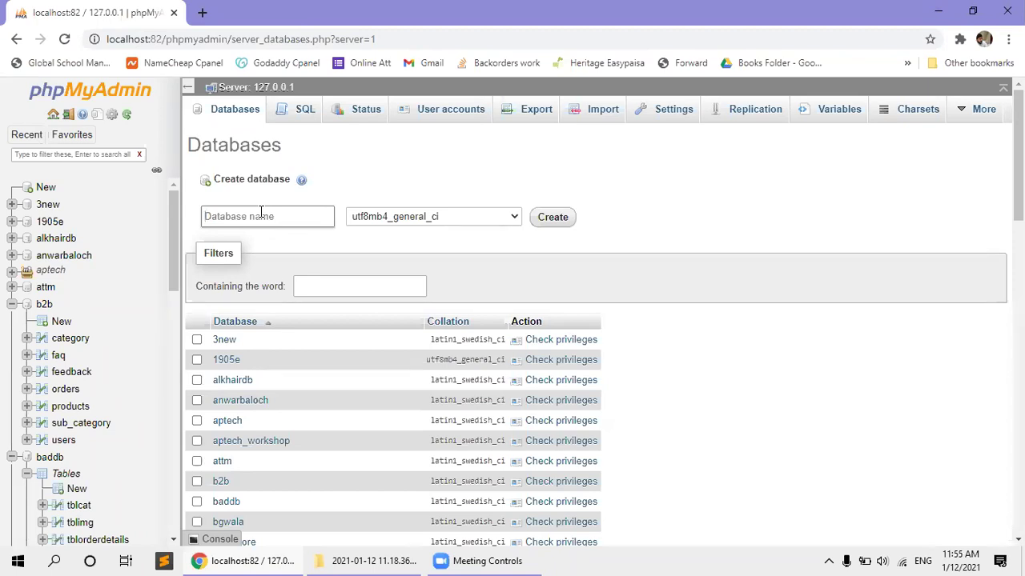
{"action": "left_click", "coordinate": [294, 115]}
{"action": "type", "text": "select 2+2;"}
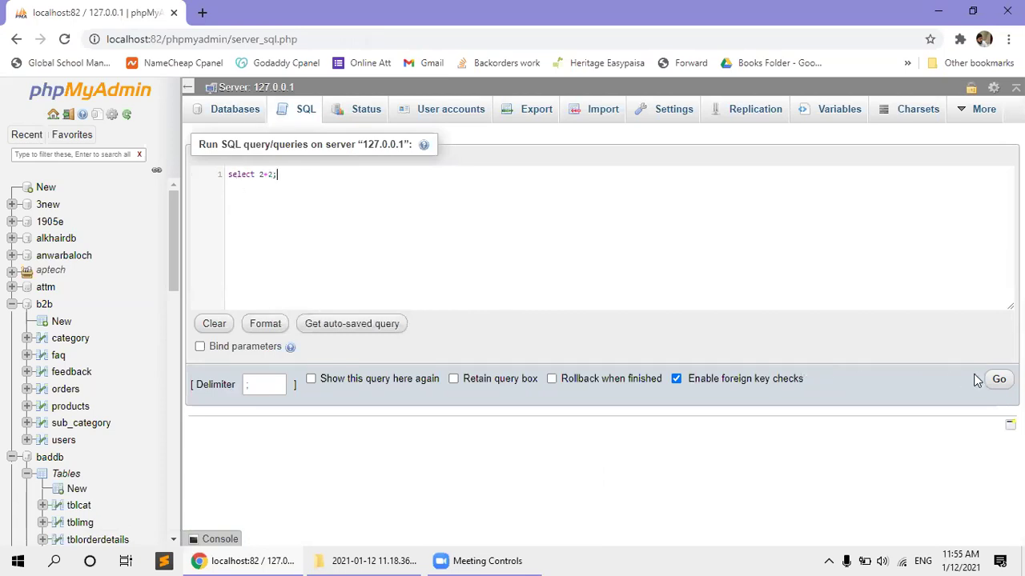
Run select 2+2 to get 4, then rerun it inline with SELECT in capitals.
{"action": "left_click", "coordinate": [999, 379]}
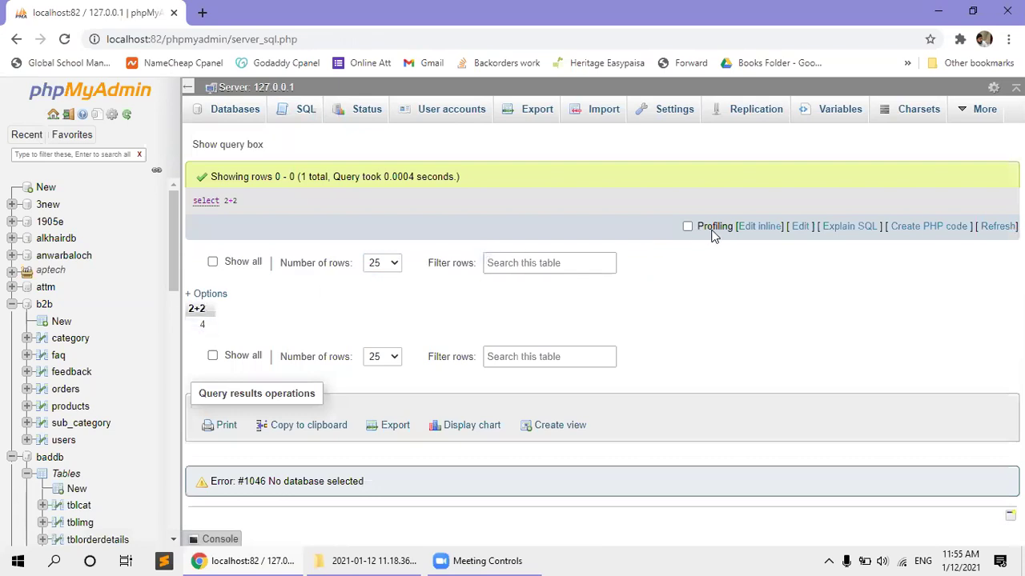
{"action": "left_click", "coordinate": [749, 227]}
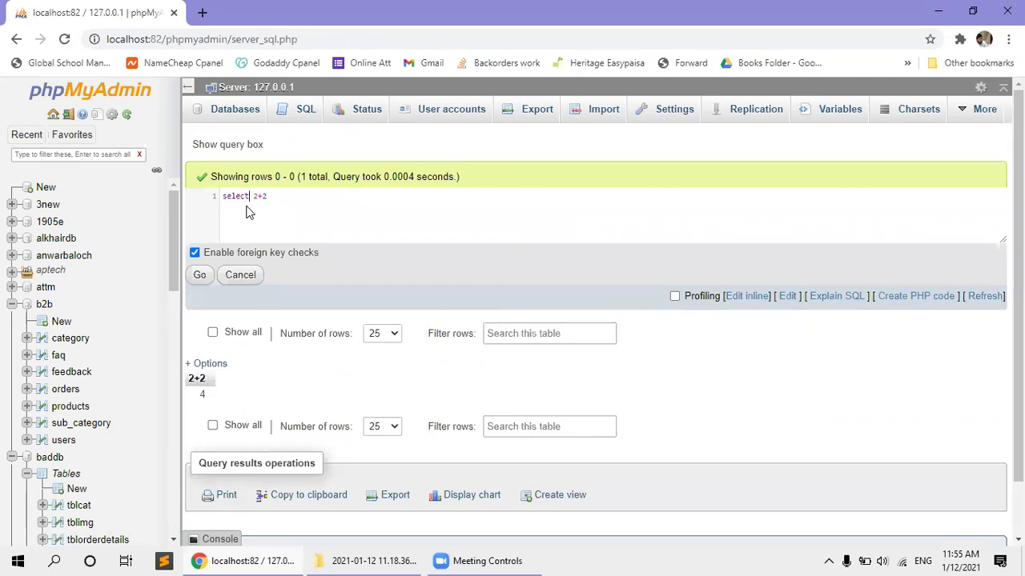
{"action": "double_click", "coordinate": [247, 207]}
{"action": "type", "text": "SELEC"}
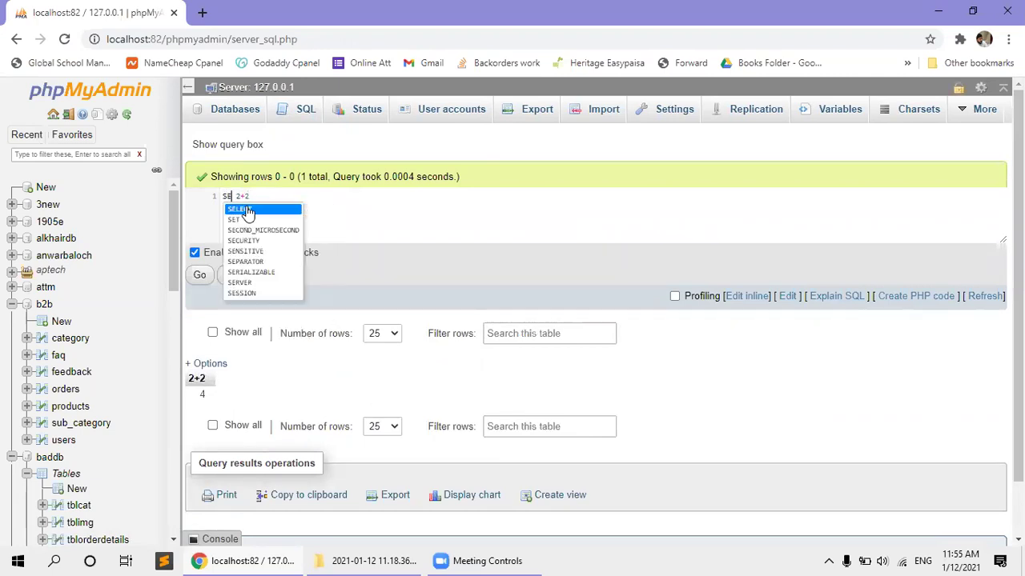
{"action": "type", "text": "T"}
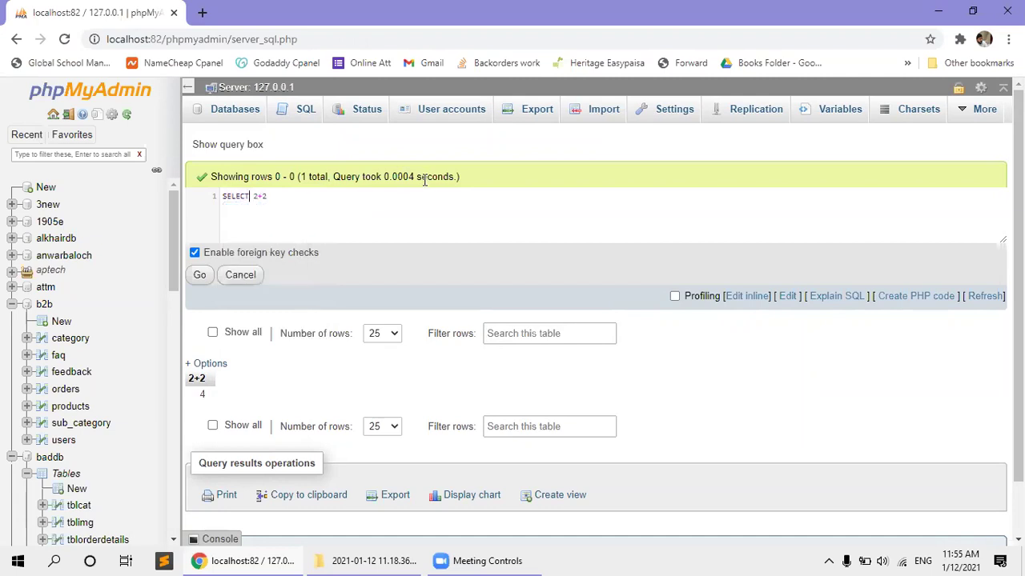
{"action": "left_click", "coordinate": [205, 278]}
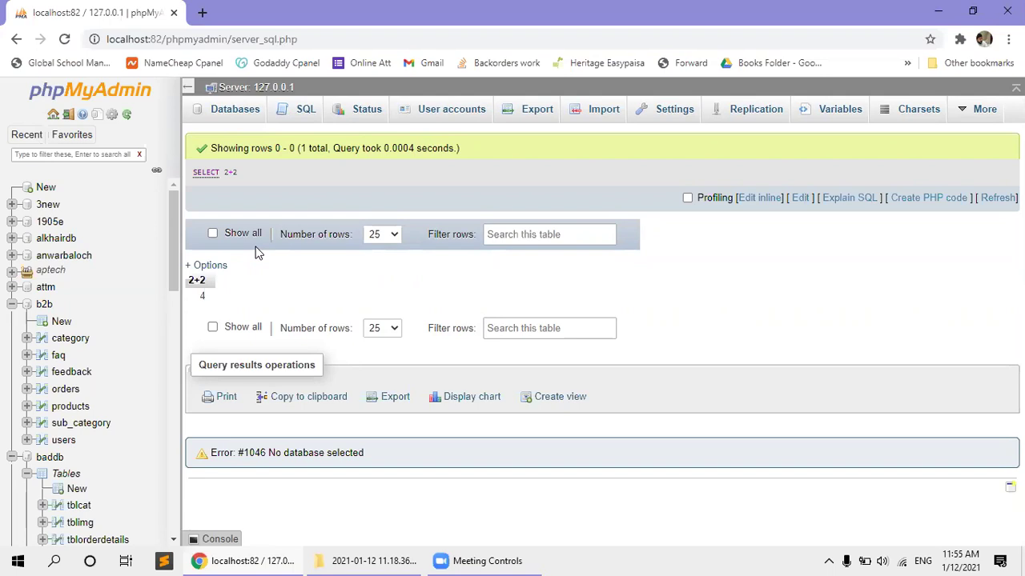
Restore SELECT * FROM baddb.tblorderdetails in the inline query editor.
{"action": "left_click", "coordinate": [759, 198]}
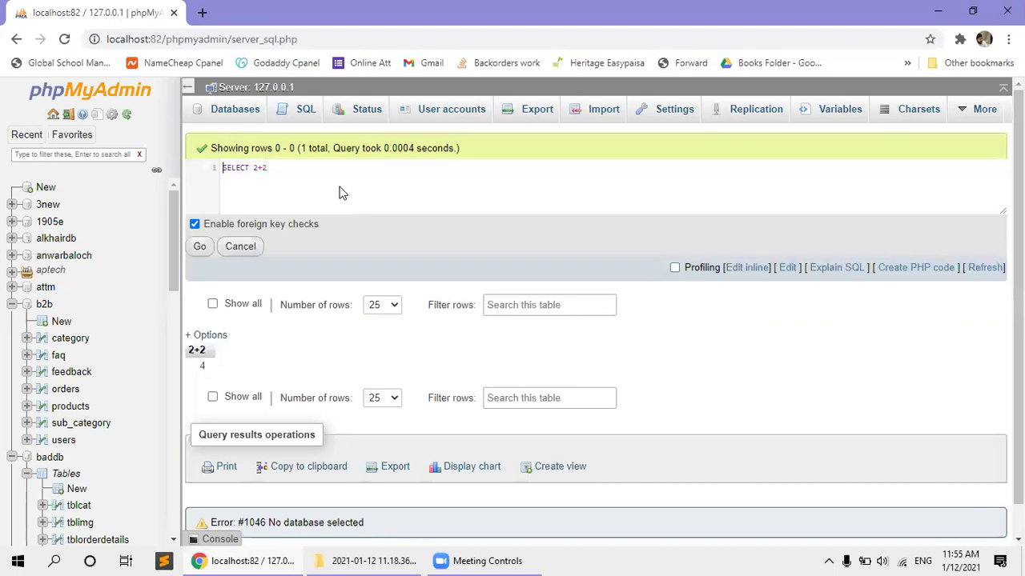
{"action": "key", "text": "ctrl+a"}
{"action": "type", "text": "se"}
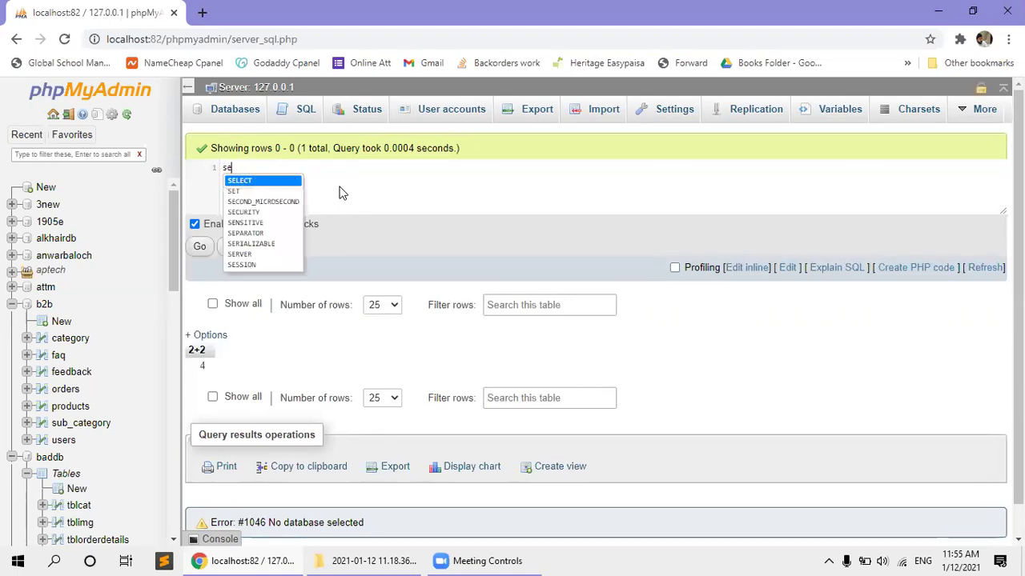
{"action": "key", "text": "ctrl+a"}
{"action": "type", "text": "SELECT * FROM baddb.tblorderdetails"}
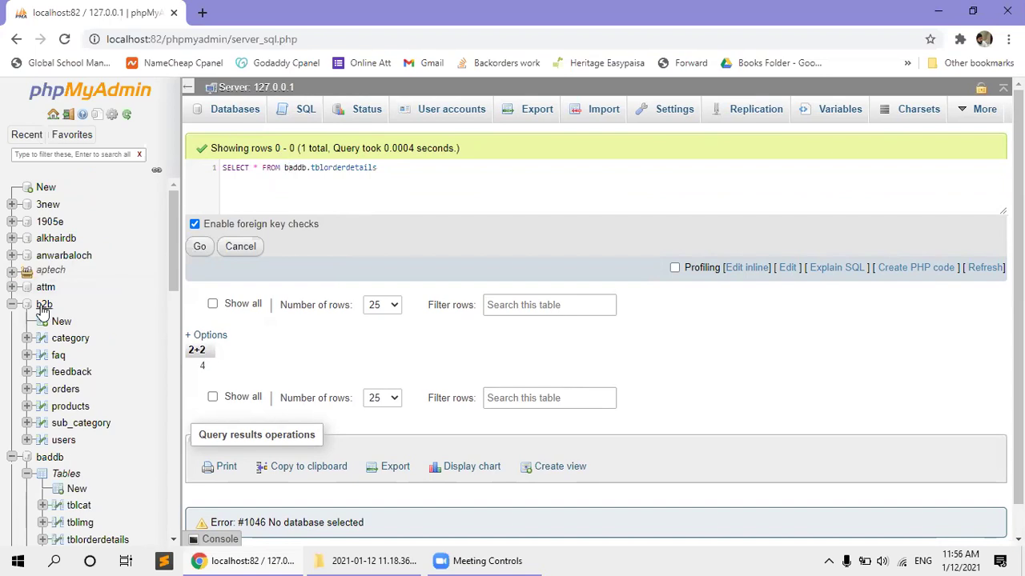
Rerun the tblorderdetails query, then change baddb to Baddb and run it again.
{"action": "left_click", "coordinate": [12, 305]}
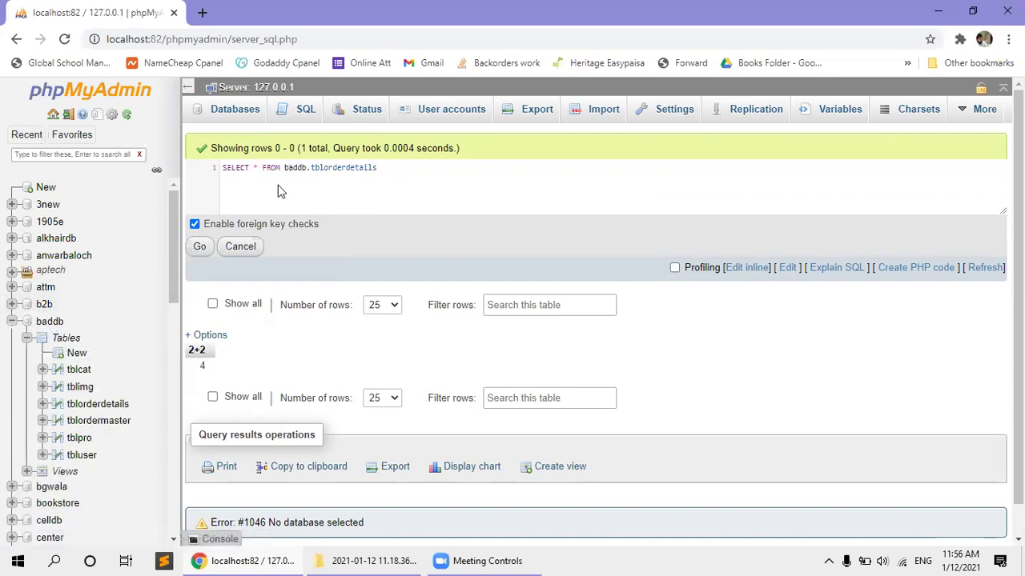
{"action": "left_click", "coordinate": [206, 246]}
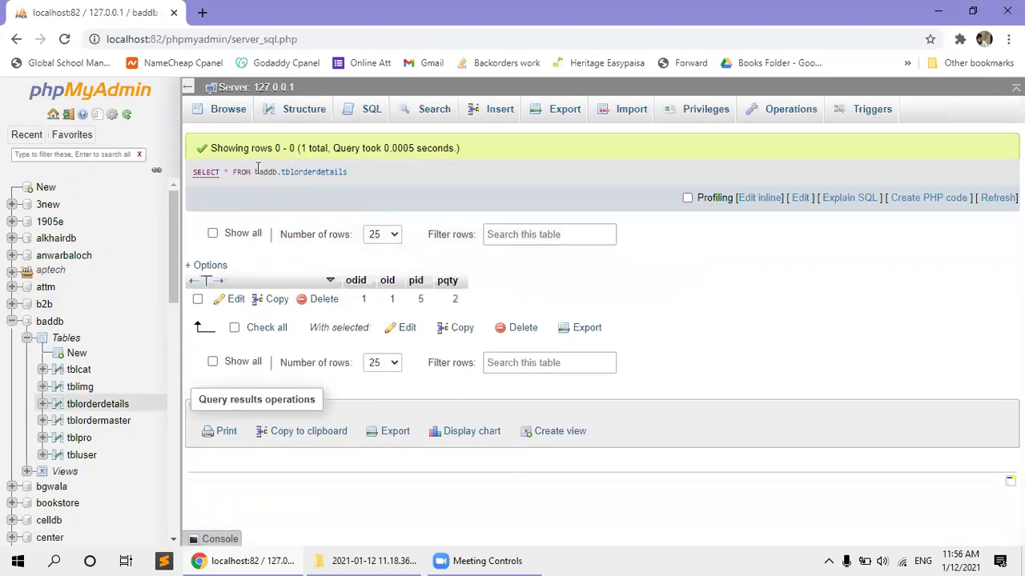
{"action": "left_click", "coordinate": [759, 198]}
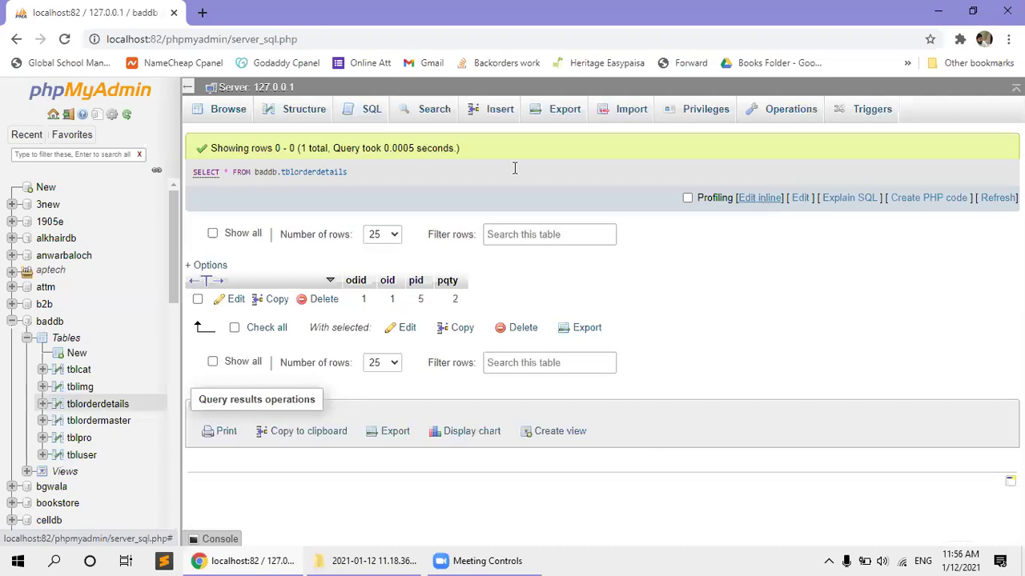
{"action": "double_click", "coordinate": [292, 168]}
{"action": "type", "text": "Baddb"}
{"action": "key", "text": "Escape"}
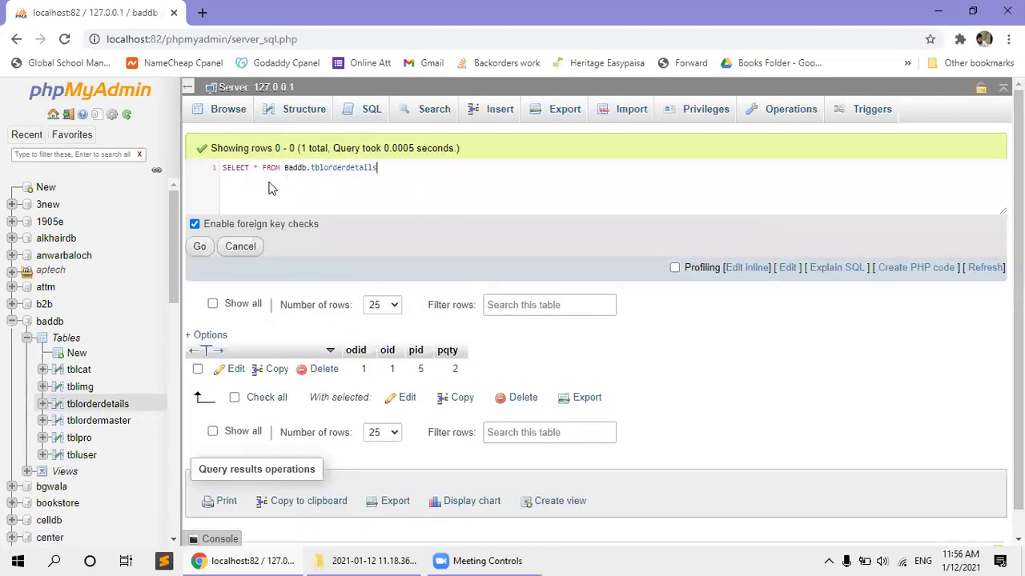
{"action": "left_click", "coordinate": [200, 247]}
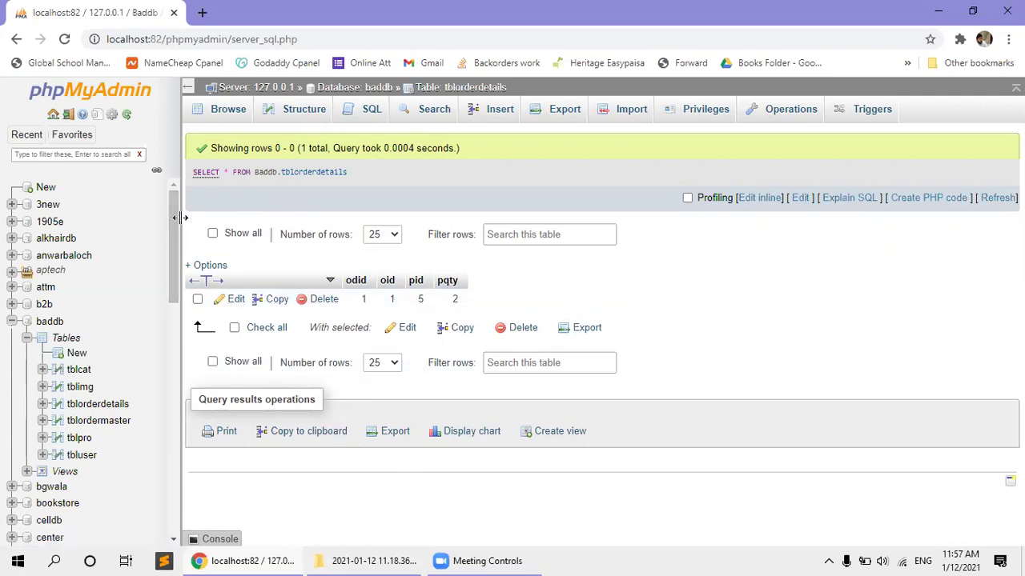
After checking the Baddb query's single-row result, go to the tblorderdetails SQL page.
{"action": "left_click", "coordinate": [364, 109]}
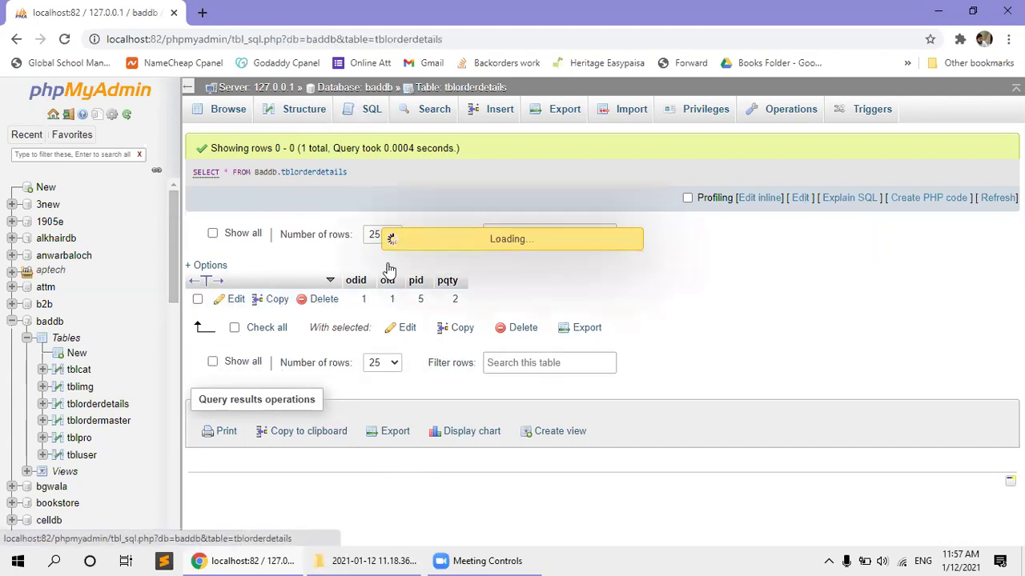
Replace the prefilled query with create DATABASE afnandb, adding then removing 'if not EXISTS'.
{"action": "key", "text": "ctrl+a"}
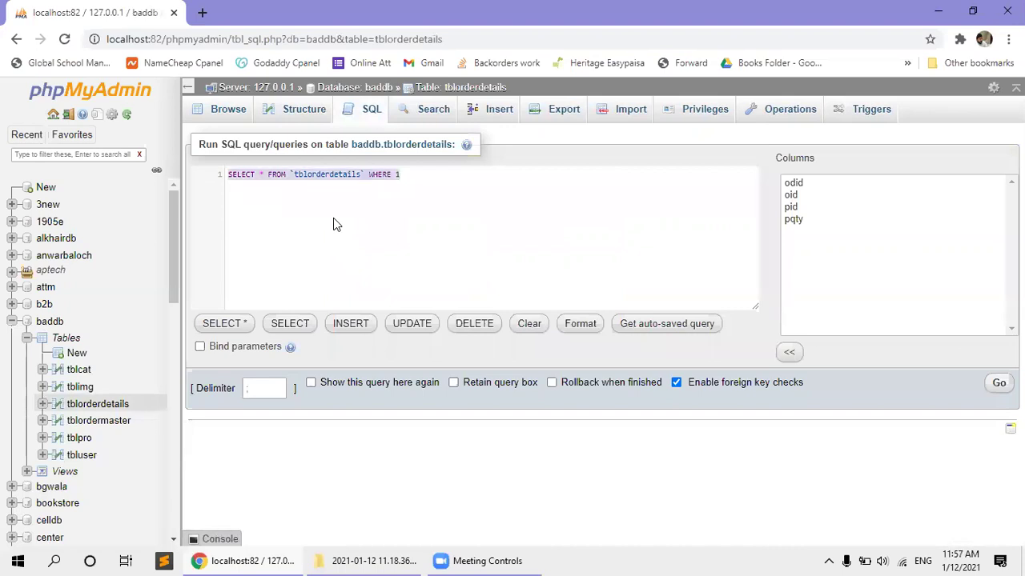
{"action": "type", "text": "create "}
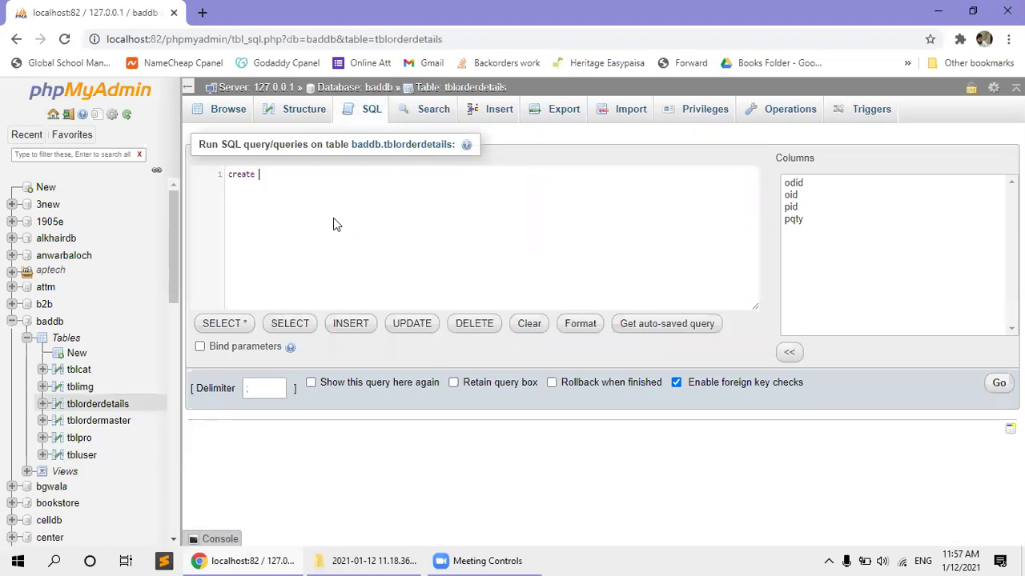
{"action": "type", "text": "DATABASE "}
{"action": "type", "text": "afnandb"}
{"action": "key", "text": "Left"}
{"action": "key", "text": "Left"}
{"action": "key", "text": "Left"}
{"action": "key", "text": "Left"}
{"action": "key", "text": "Left"}
{"action": "key", "text": "Left"}
{"action": "key", "text": "Left"}
{"action": "key", "text": "Left"}
{"action": "type", "text": "if not EXISTS"}
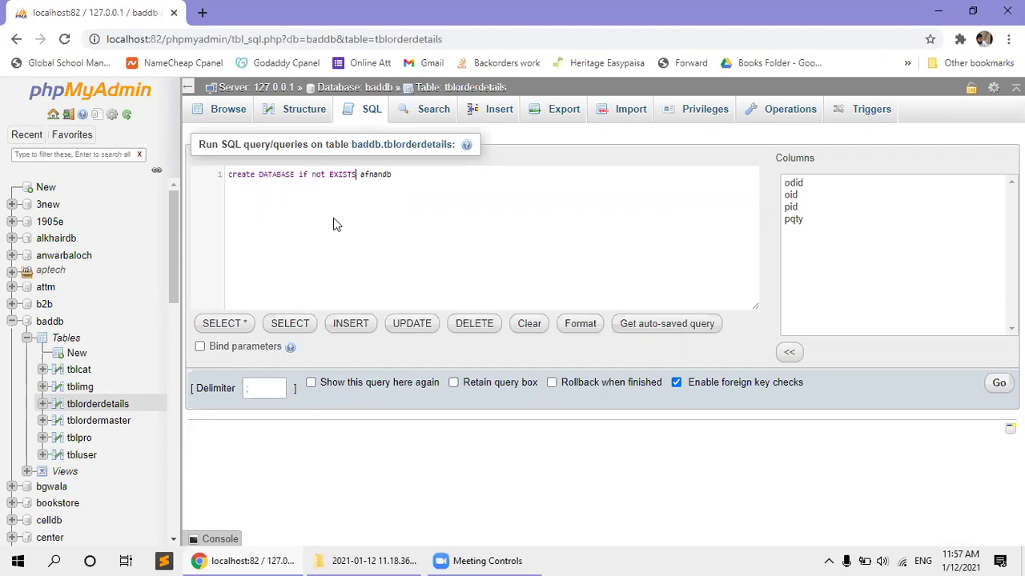
{"action": "key", "text": "shift+Left"}
{"action": "key", "text": "shift+Left"}
{"action": "key", "text": "shift+Left"}
{"action": "key", "text": "shift+Left"}
{"action": "key", "text": "shift+Left"}
{"action": "key", "text": "shift+Left"}
{"action": "key", "text": "shift+Left"}
{"action": "key", "text": "shift+Left"}
{"action": "key", "text": "shift+Left"}
{"action": "key", "text": "shift+Left"}
{"action": "key", "text": "shift+Left"}
{"action": "key", "text": "shift+Left"}
{"action": "key", "text": "shift+Left"}
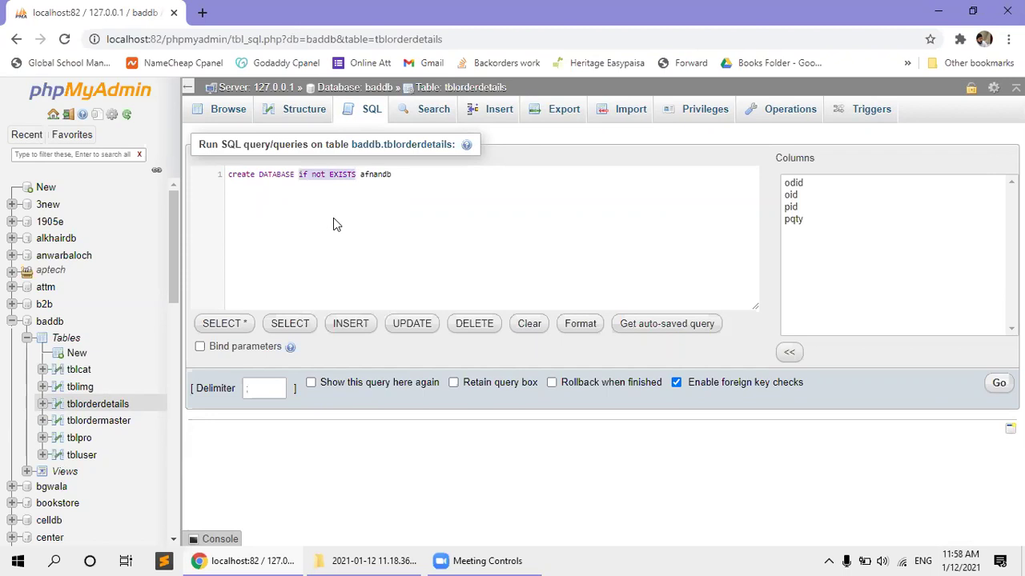
{"action": "key", "text": "BackSpace"}
{"action": "key", "text": "BackSpace"}
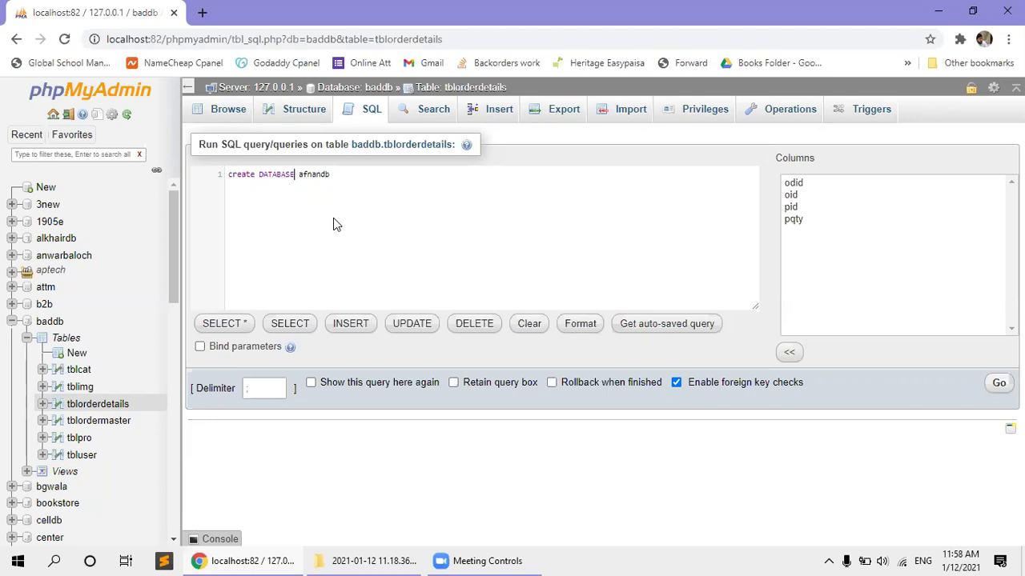
Leave the SQL page for the Databases page and enter afnandb as the new database name.
{"action": "left_click", "coordinate": [13, 323]}
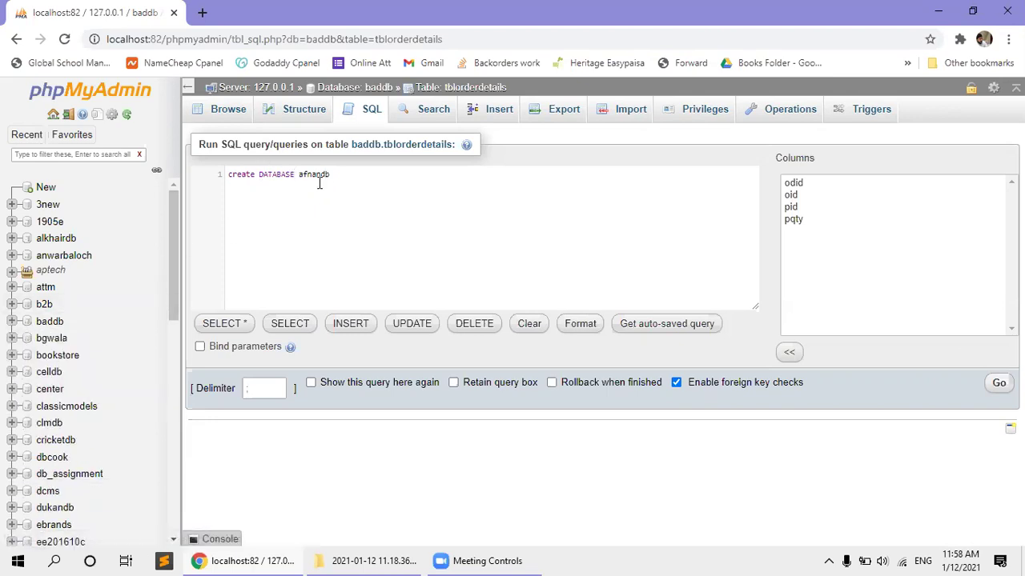
{"action": "left_click", "coordinate": [54, 189]}
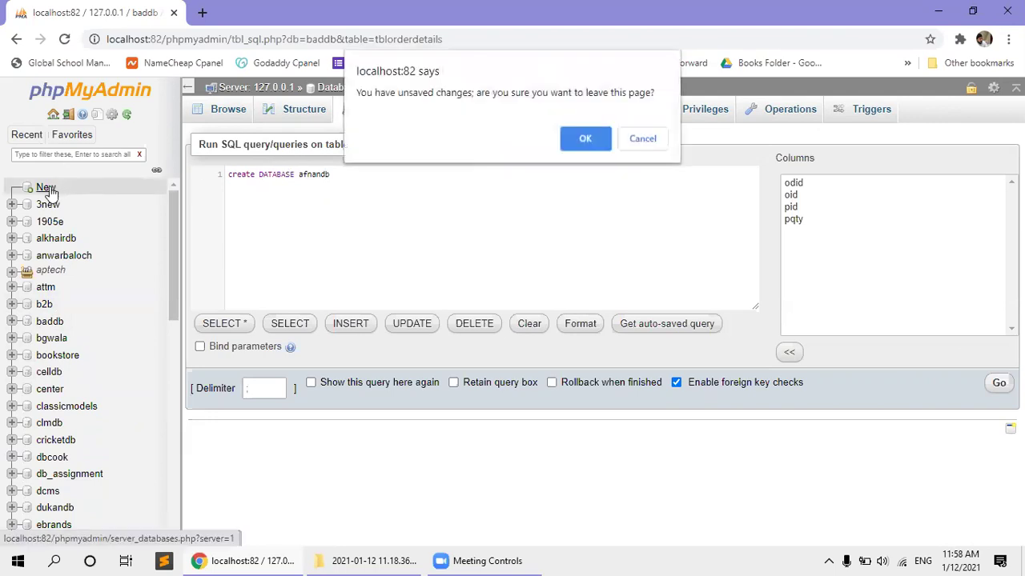
{"action": "left_click", "coordinate": [585, 139]}
{"action": "left_click", "coordinate": [298, 210]}
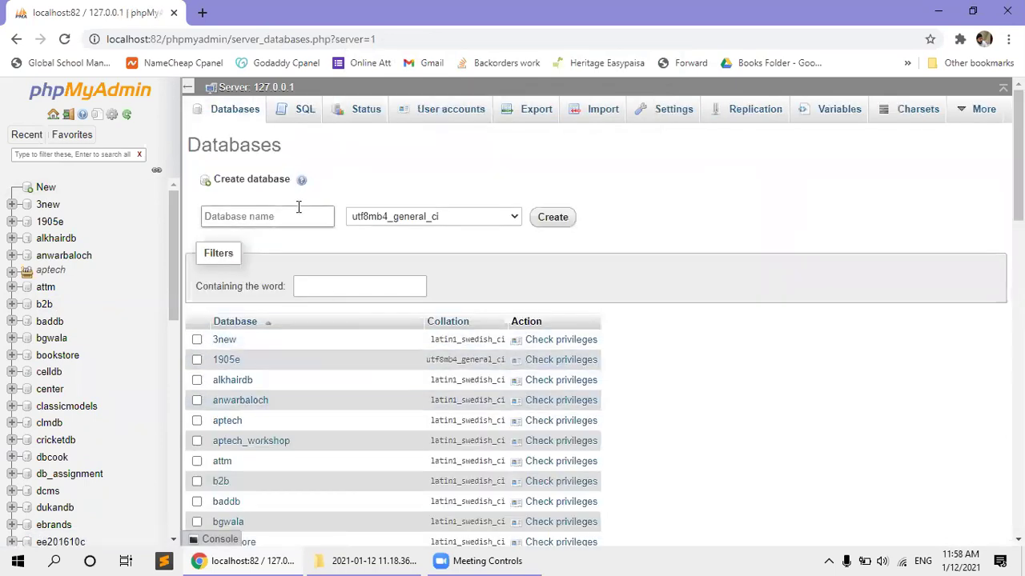
{"action": "type", "text": "afnandb"}
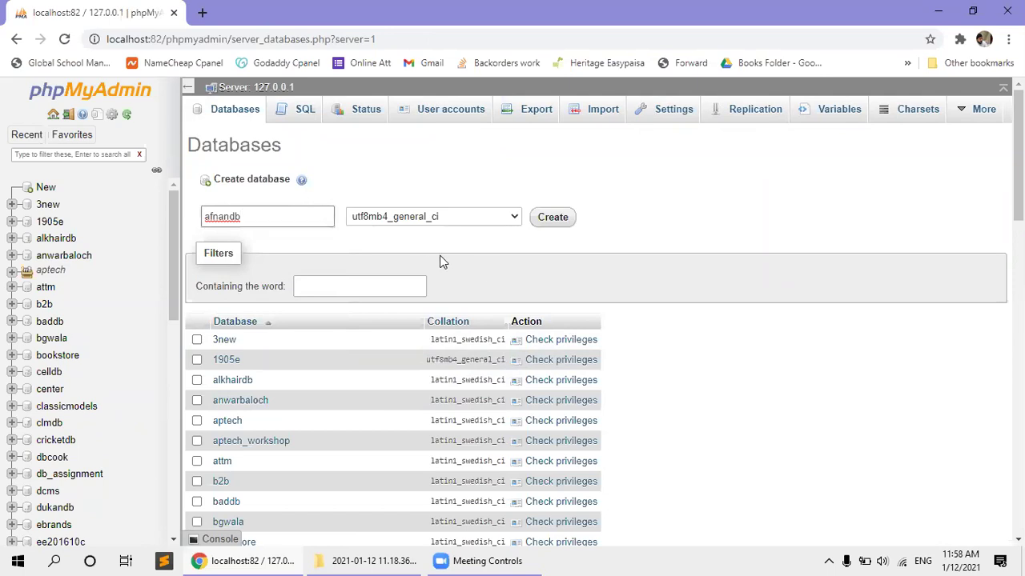
Browse the collation list and pick utf8mb4_unicode_ci.
{"action": "left_click", "coordinate": [483, 224]}
{"action": "left_click", "coordinate": [482, 224]}
{"action": "left_click", "coordinate": [483, 224]}
{"action": "left_click", "coordinate": [483, 224]}
{"action": "left_click", "coordinate": [483, 224]}
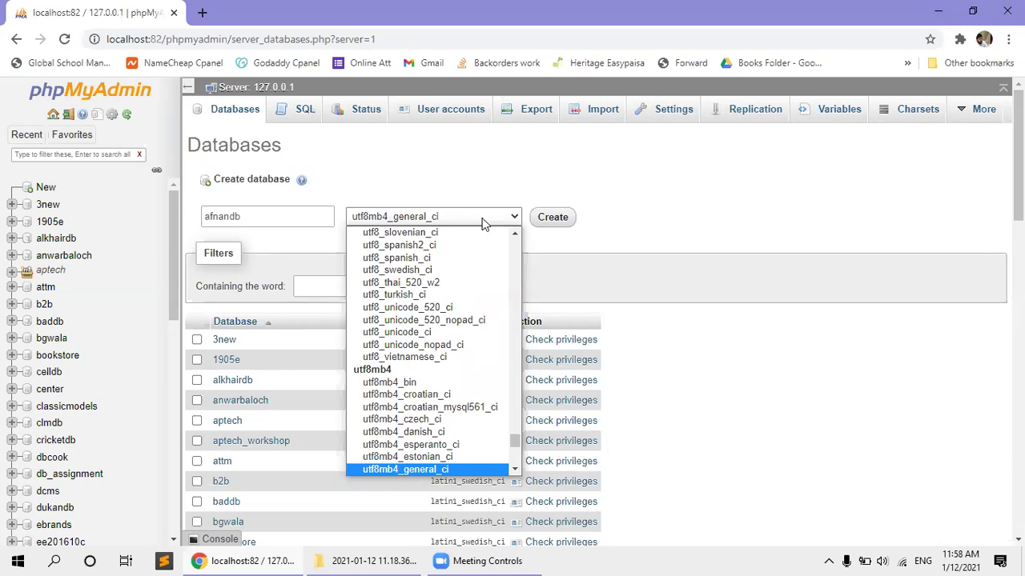
{"action": "left_click", "coordinate": [482, 223]}
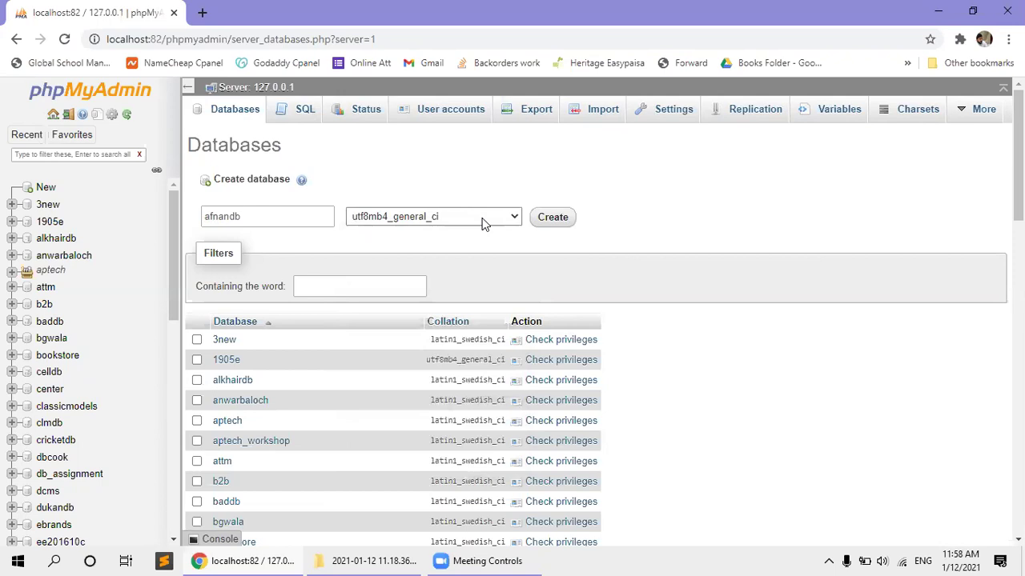
{"action": "left_click", "coordinate": [482, 224]}
{"action": "scroll", "coordinate": [487, 236], "scroll_direction": "up", "scroll_amount": 1}
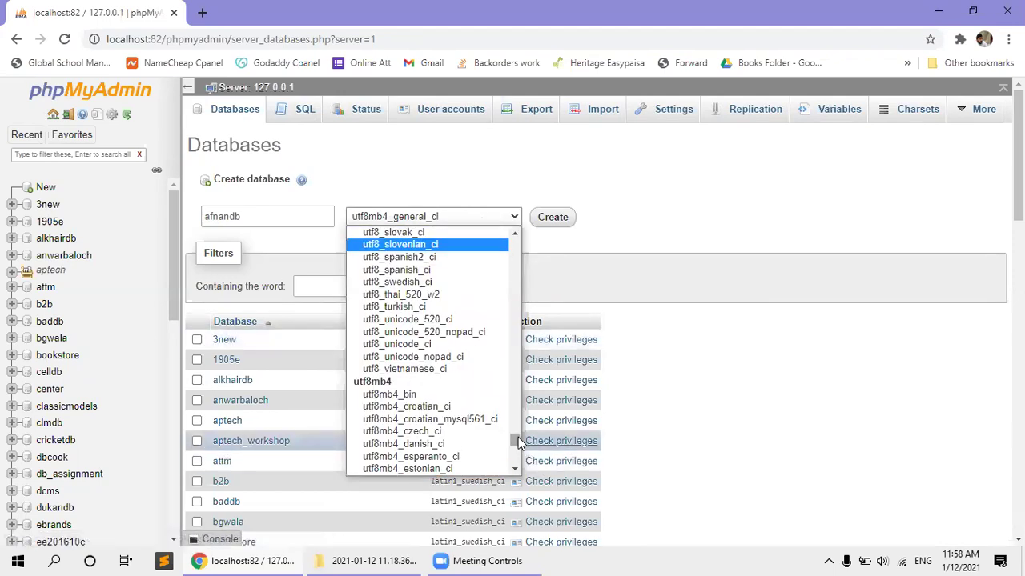
{"action": "scroll", "coordinate": [518, 437], "scroll_direction": "down", "scroll_amount": 5}
{"action": "left_click", "coordinate": [418, 446]}
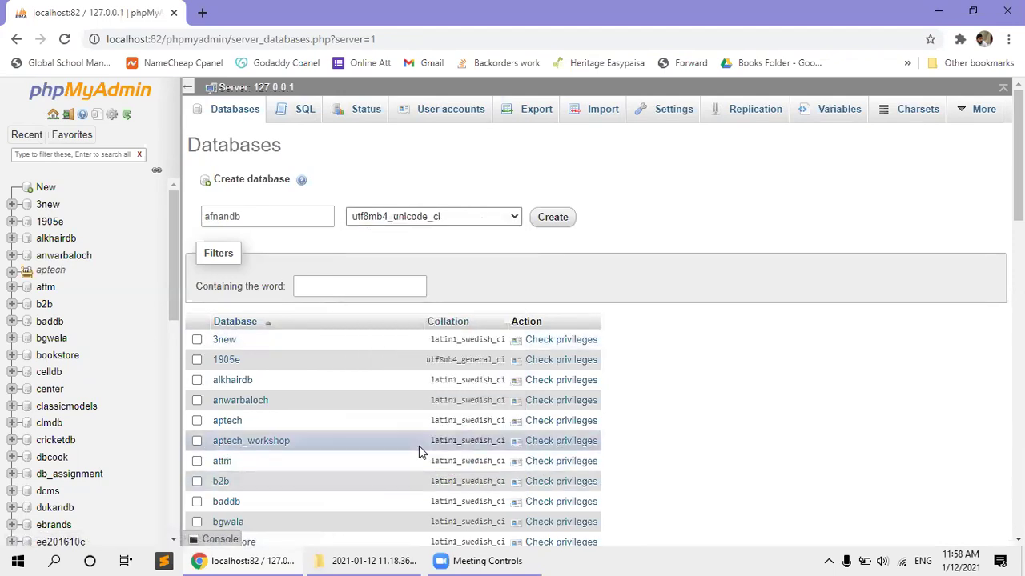
Switch the collation back to utf8mb4_general_ci.
{"action": "left_click", "coordinate": [408, 218]}
{"action": "scroll", "coordinate": [468, 345], "scroll_direction": "up", "scroll_amount": 2}
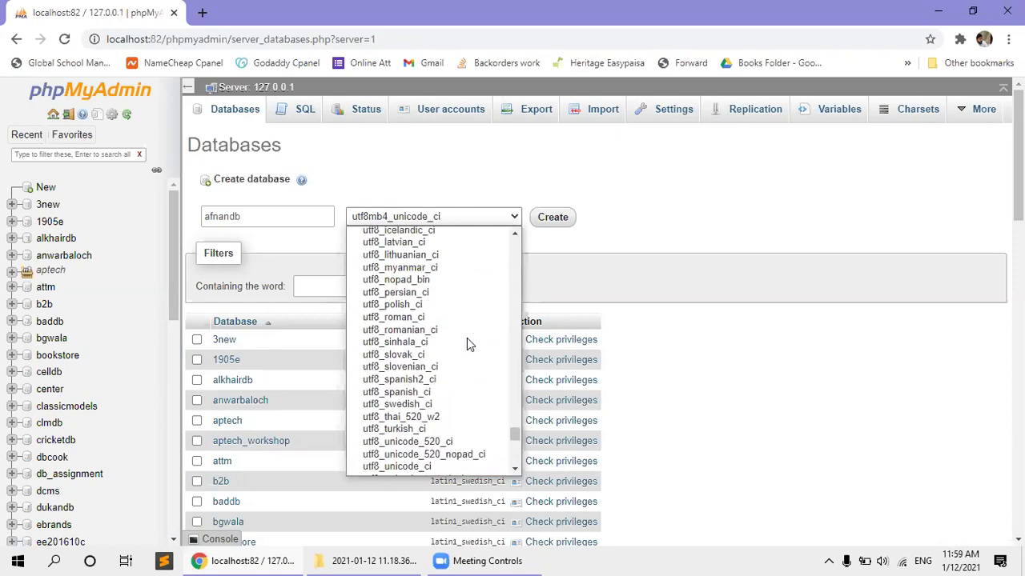
{"action": "scroll", "coordinate": [468, 342], "scroll_direction": "up", "scroll_amount": 3}
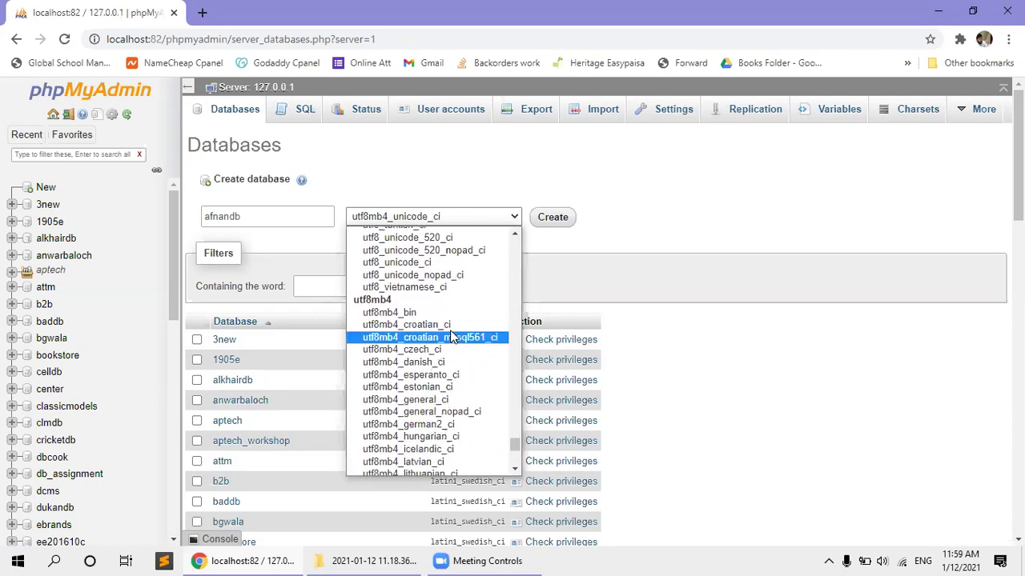
{"action": "left_click", "coordinate": [447, 400]}
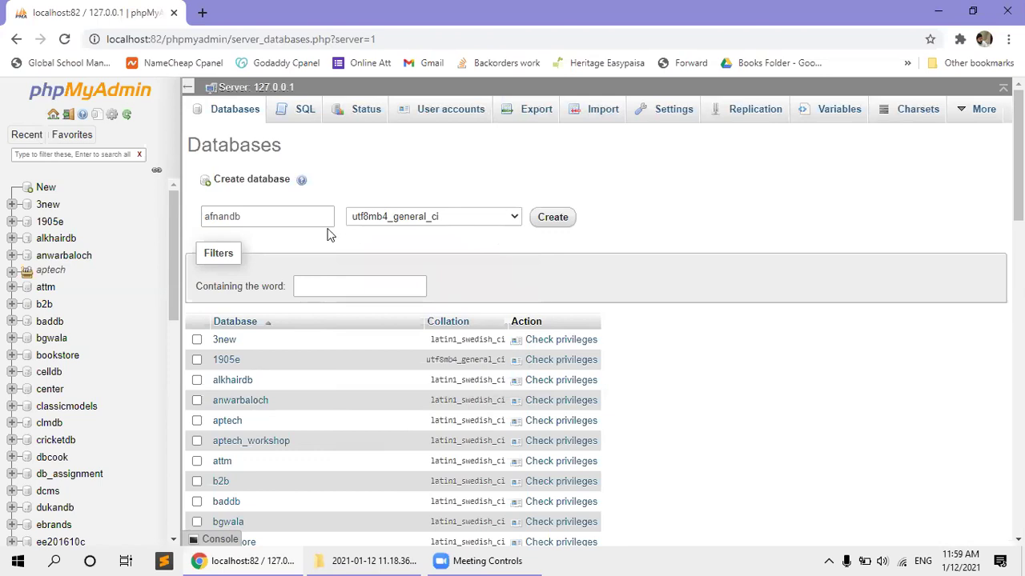
Create the afnandb database and open its Structure page showing no tables found.
{"action": "left_click", "coordinate": [552, 217]}
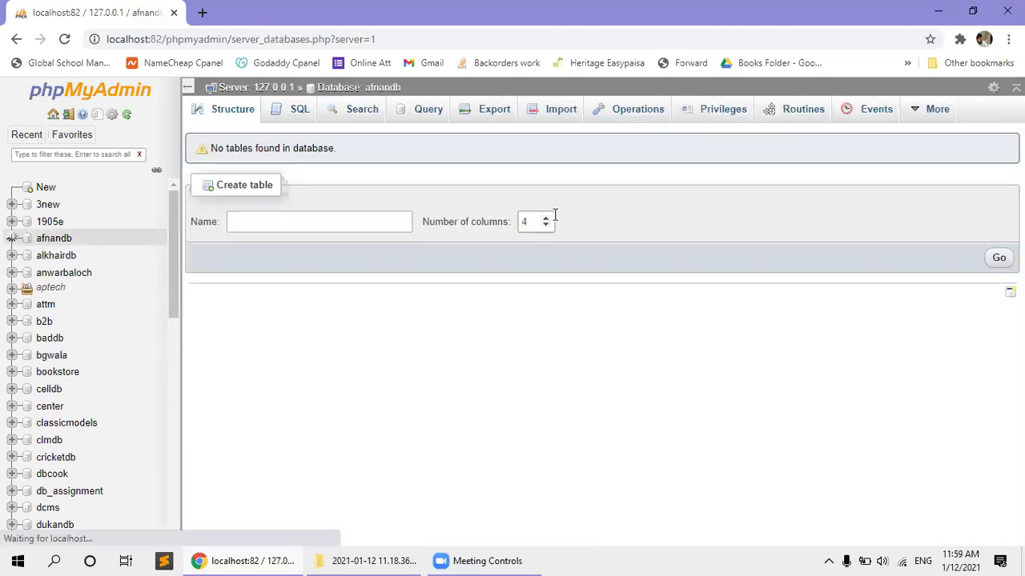
{"action": "left_click", "coordinate": [70, 204]}
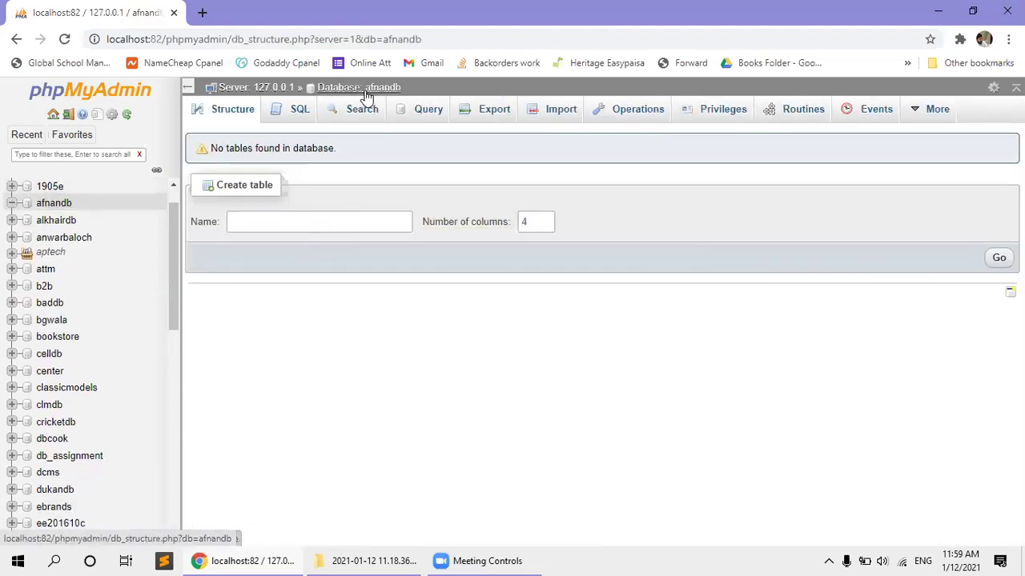
{"action": "left_click_drag", "start_coordinate": [207, 144], "coordinate": [343, 160]}
{"action": "left_click", "coordinate": [335, 166]}
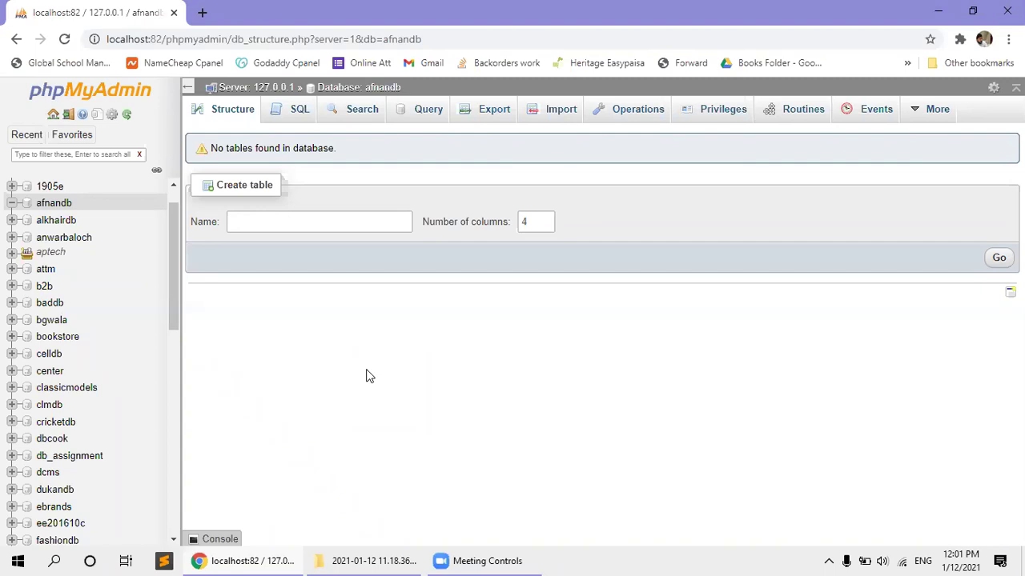
Name the new table tbldata, keep 4 columns, and open its column-definition form.
{"action": "left_click", "coordinate": [263, 219]}
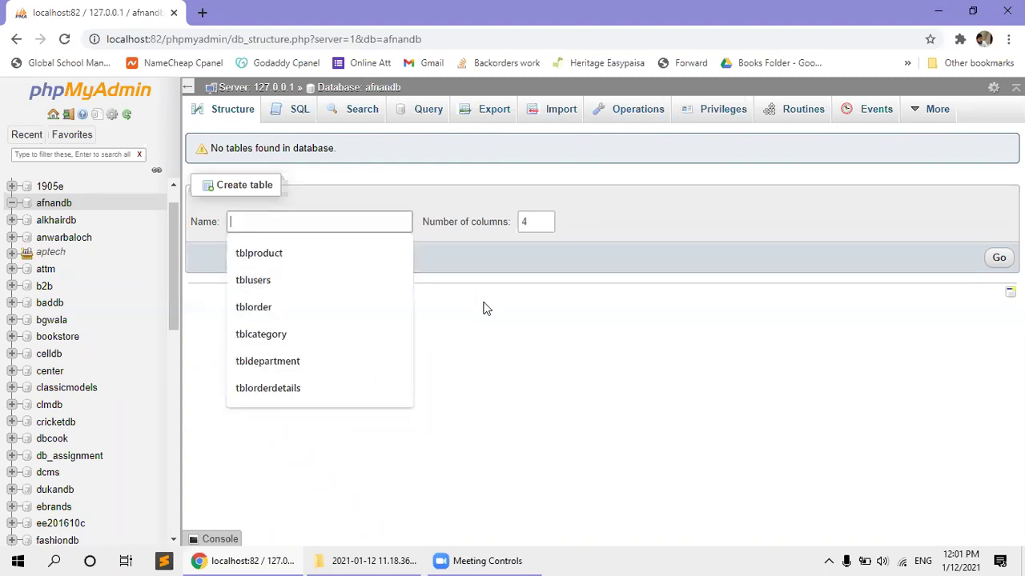
{"action": "left_click", "coordinate": [507, 339]}
{"action": "left_click", "coordinate": [313, 219]}
{"action": "type", "text": "tbl"}
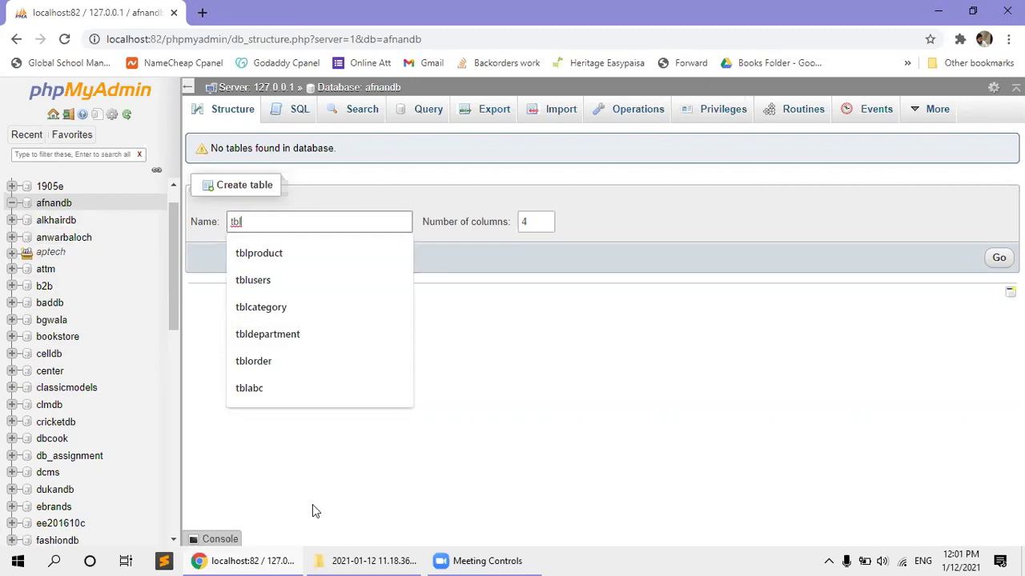
{"action": "mouse_move", "coordinate": [350, 557]}
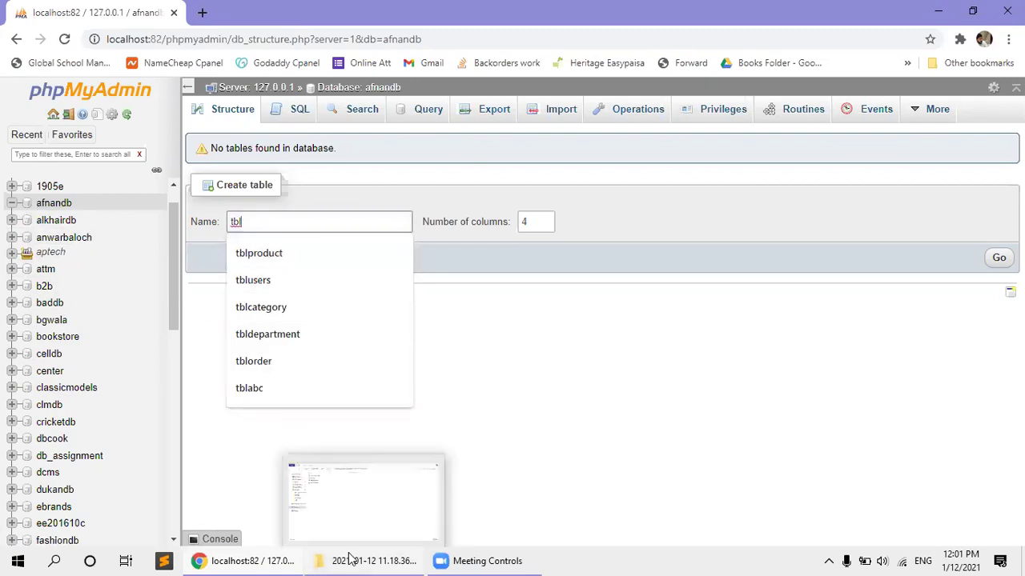
{"action": "left_click", "coordinate": [526, 414]}
{"action": "left_click", "coordinate": [310, 216]}
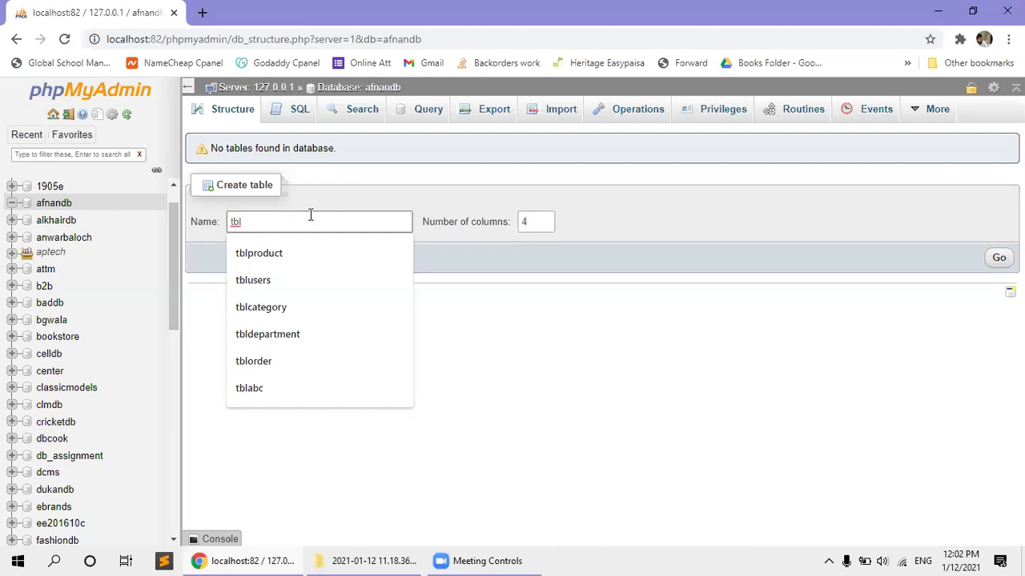
{"action": "type", "text": "data"}
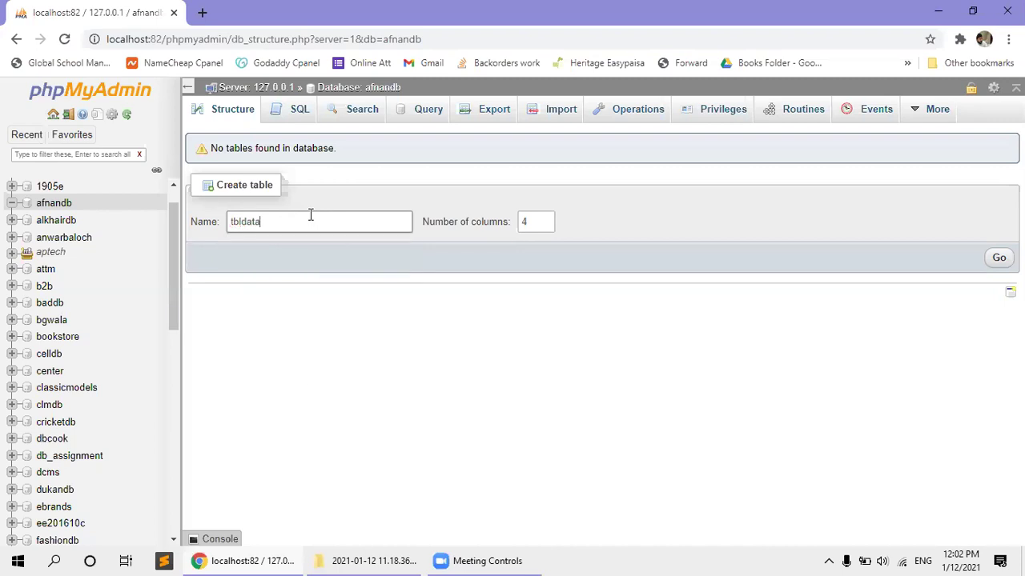
{"action": "double_click", "coordinate": [531, 222]}
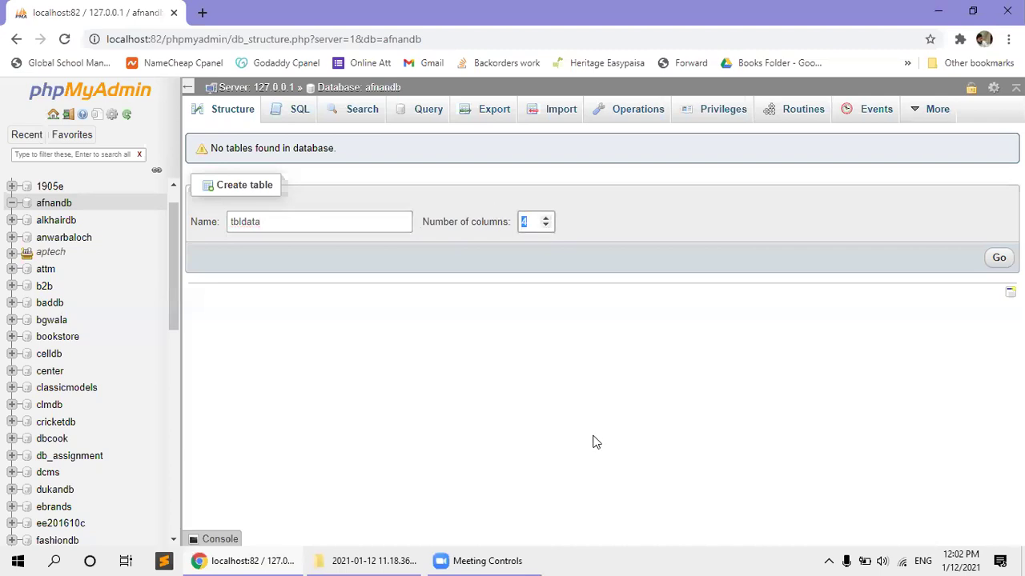
{"action": "left_click", "coordinate": [998, 257]}
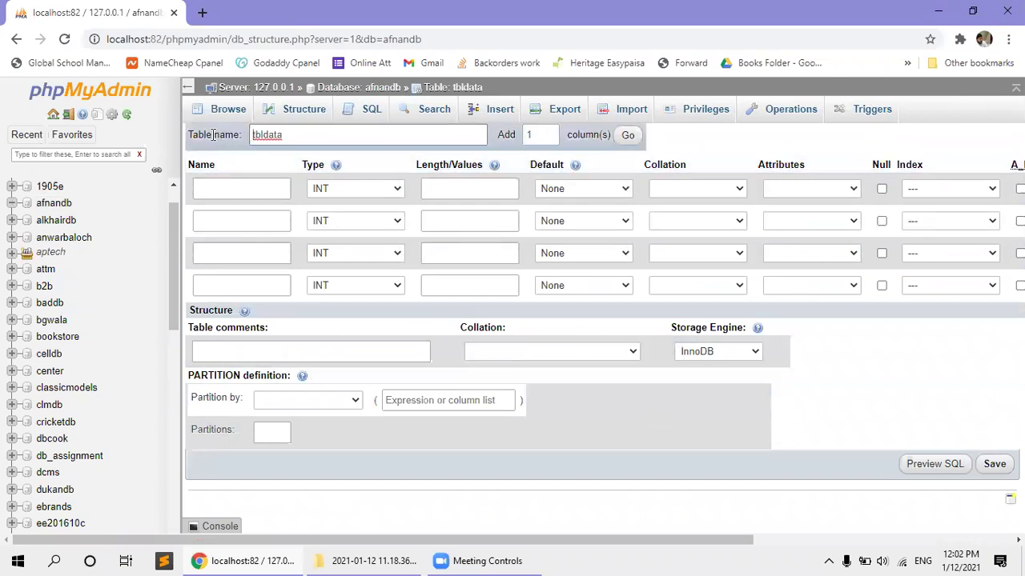
Append a fifth blank column row to the tbldata definition form.
{"action": "left_click_drag", "start_coordinate": [289, 136], "coordinate": [252, 136]}
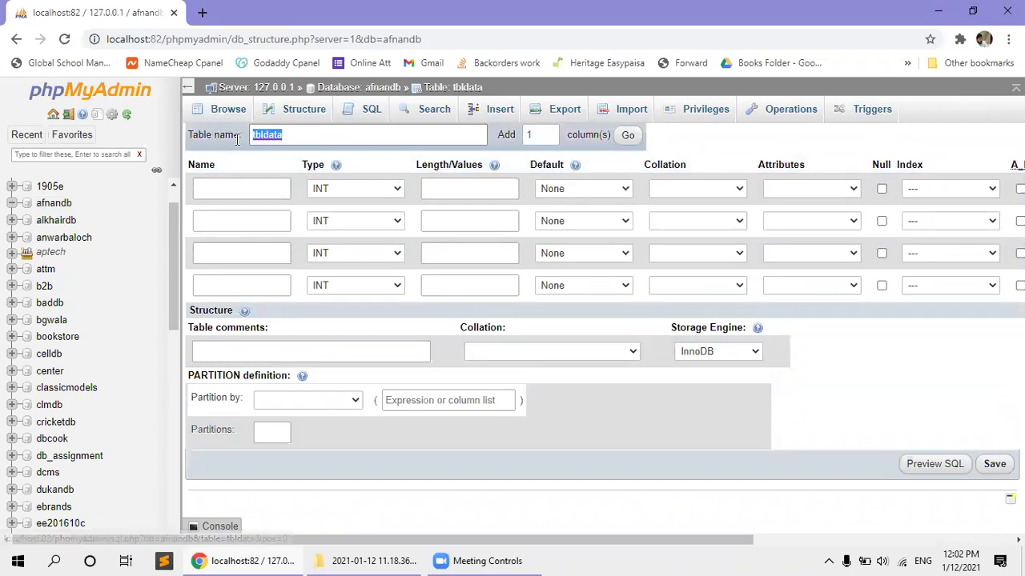
{"action": "left_click", "coordinate": [573, 135]}
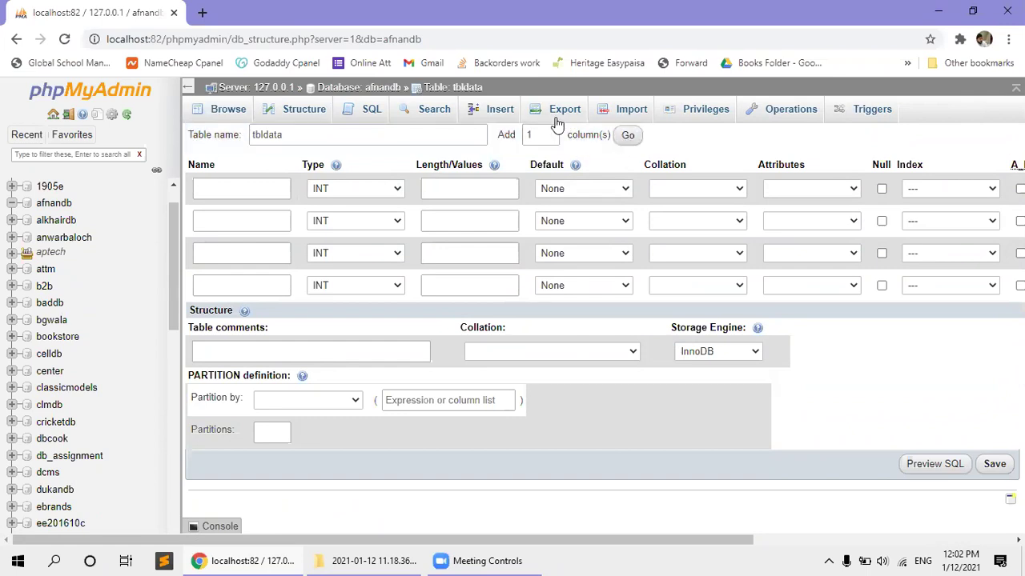
{"action": "left_click", "coordinate": [630, 135]}
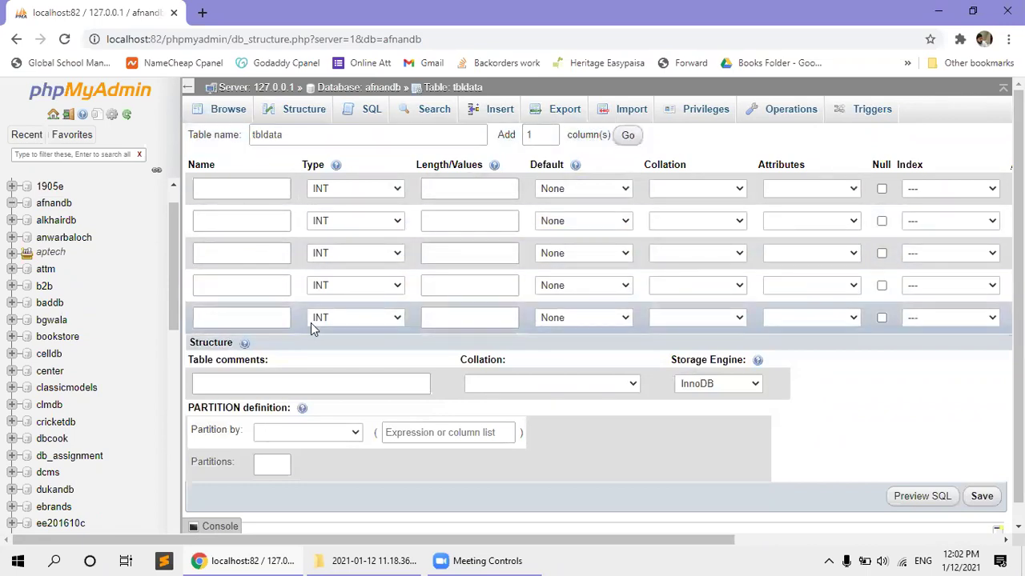
{"action": "left_click", "coordinate": [235, 186]}
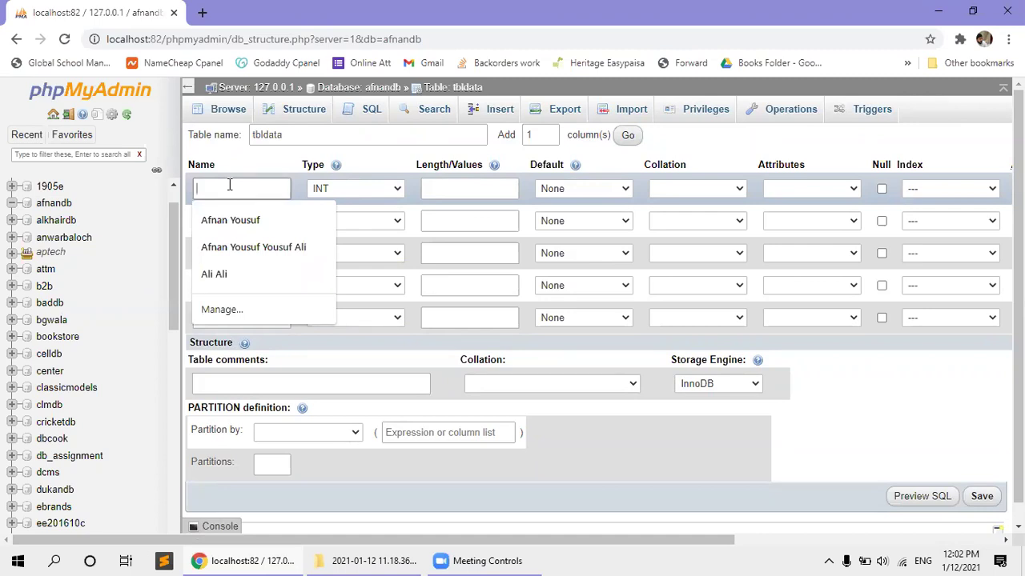
{"action": "type", "text": "id"}
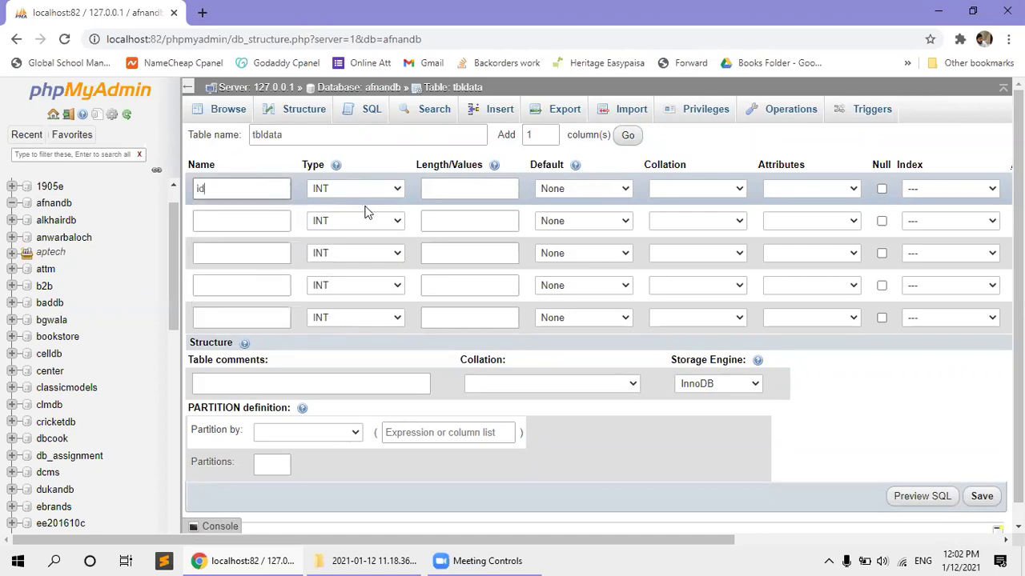
{"action": "left_click", "coordinate": [362, 192]}
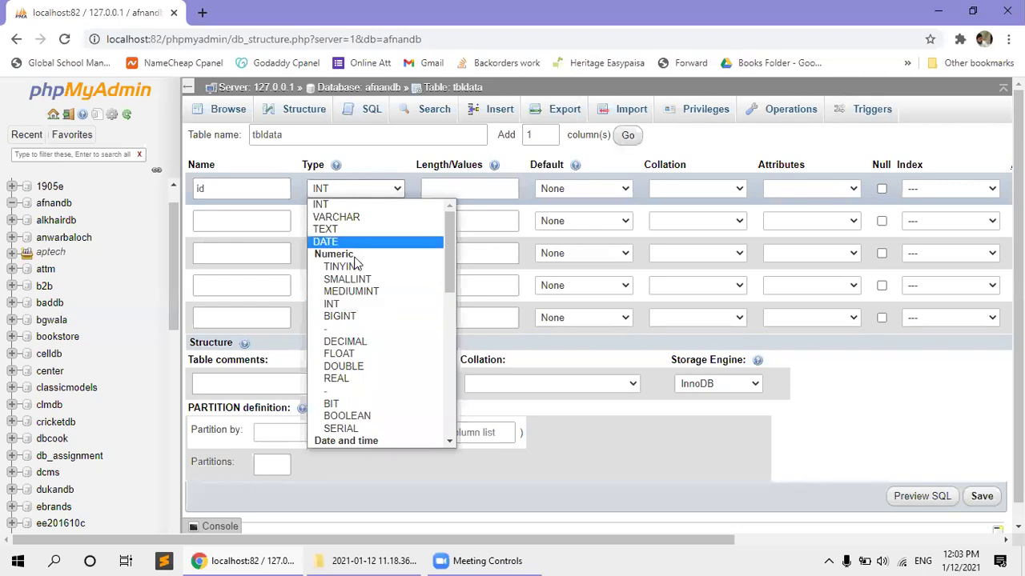
{"action": "left_click", "coordinate": [340, 305]}
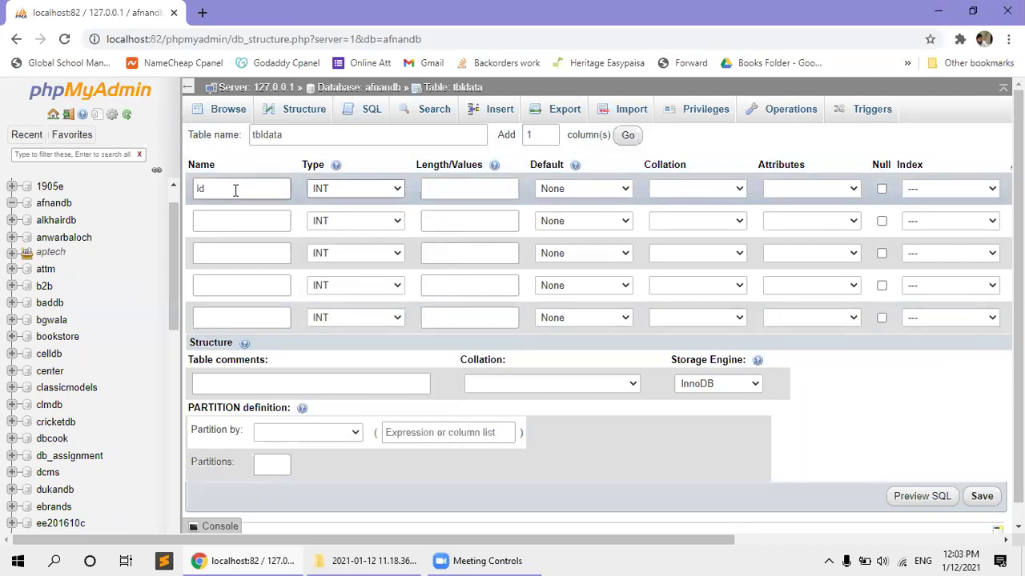
{"action": "left_click", "coordinate": [488, 193]}
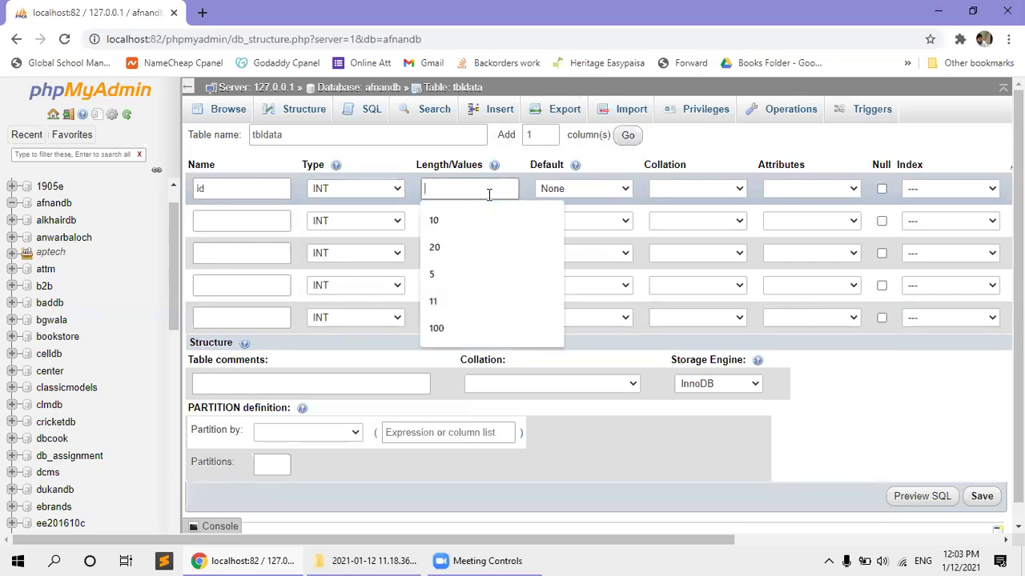
{"action": "left_click", "coordinate": [414, 184]}
{"action": "left_click", "coordinate": [426, 186]}
{"action": "left_click", "coordinate": [406, 195]}
{"action": "left_click", "coordinate": [433, 188]}
{"action": "left_click", "coordinate": [411, 191]}
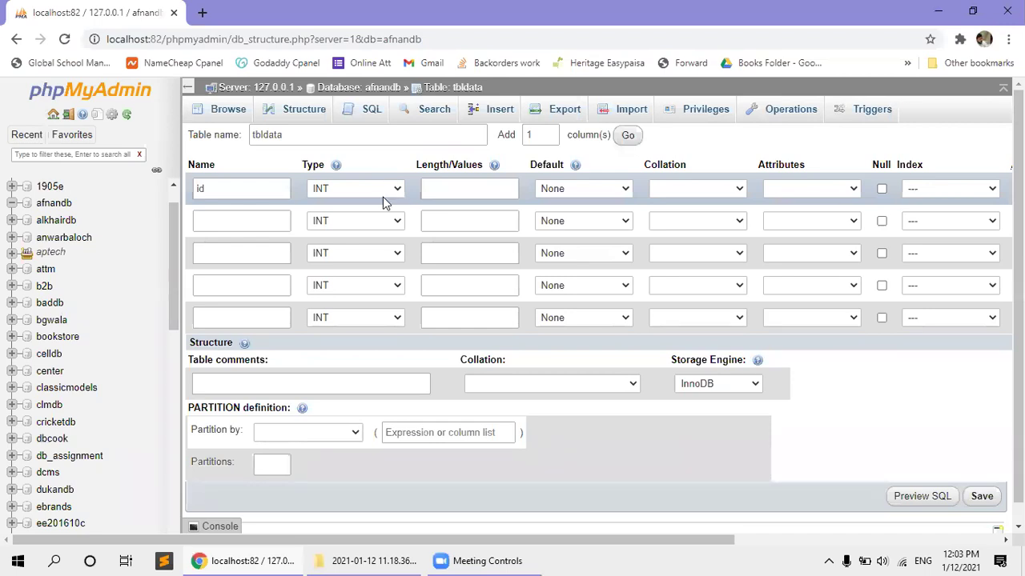
{"action": "left_click", "coordinate": [618, 197]}
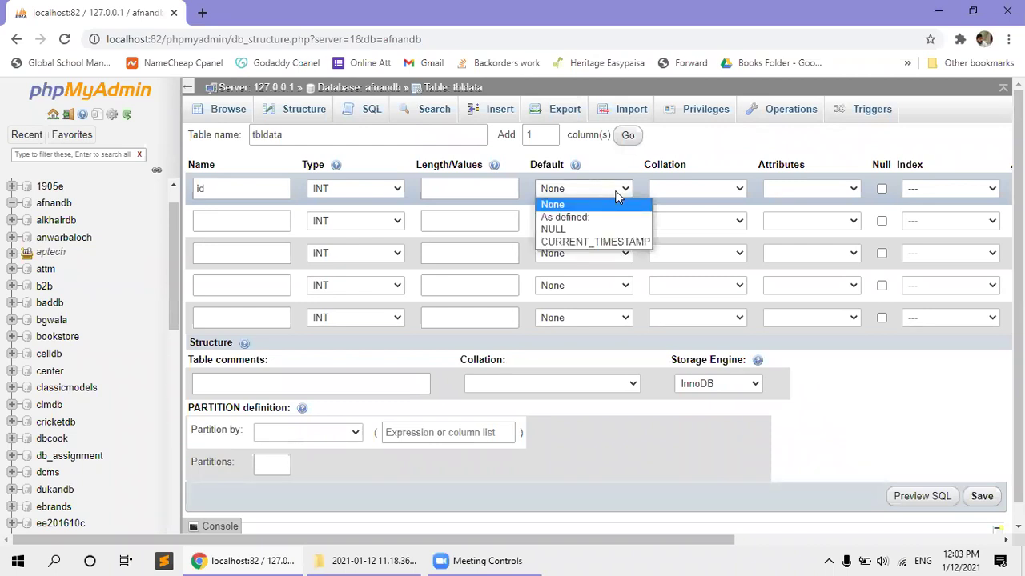
{"action": "left_click", "coordinate": [618, 197]}
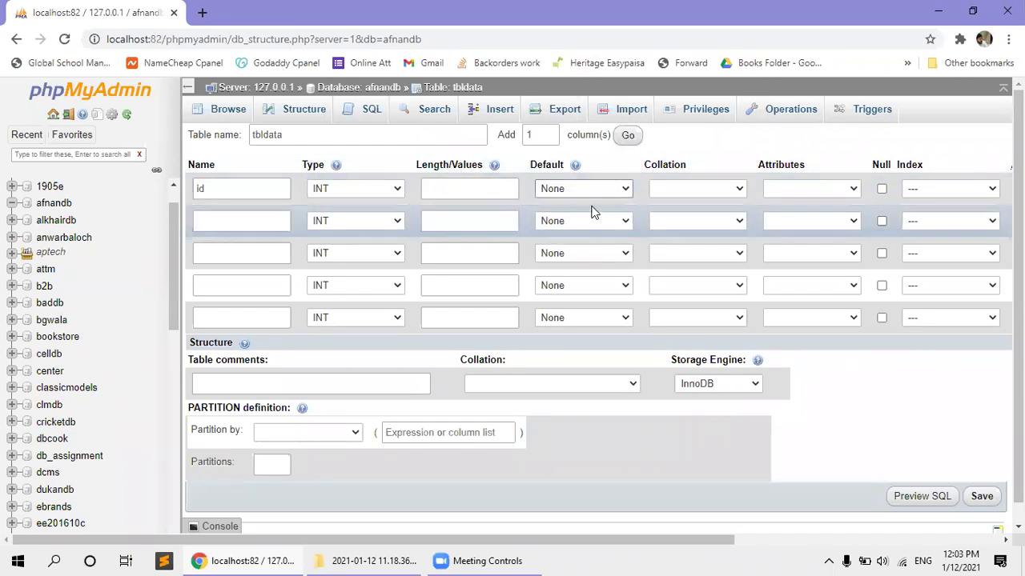
{"action": "left_click_drag", "start_coordinate": [346, 539], "coordinate": [480, 552]}
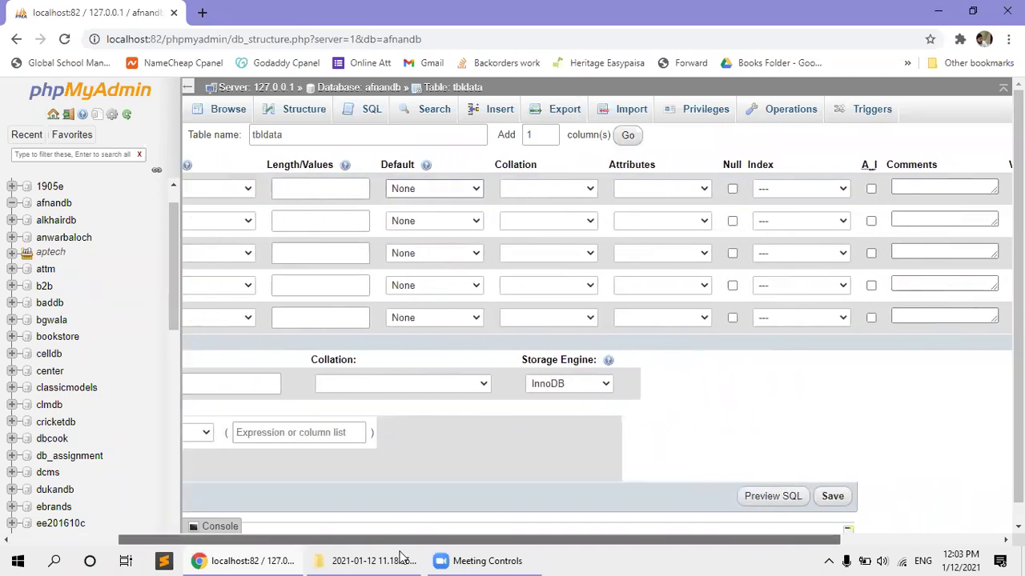
{"action": "left_click", "coordinate": [587, 255]}
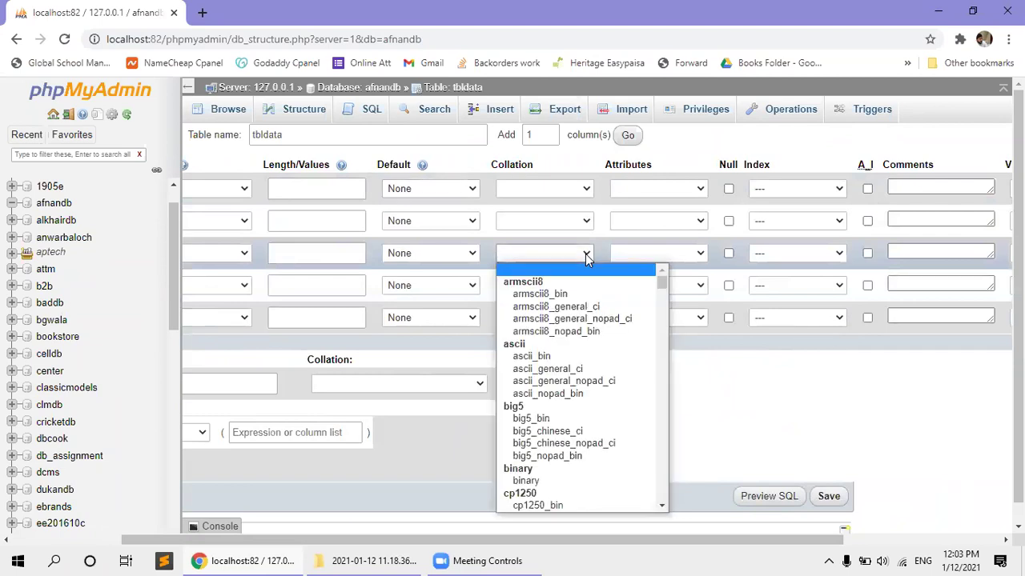
{"action": "left_click", "coordinate": [587, 255]}
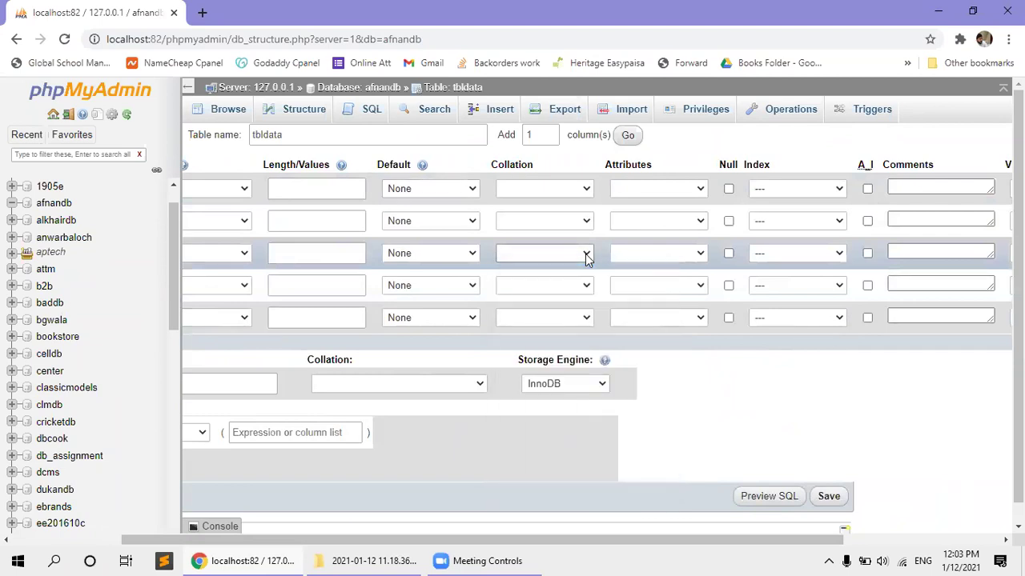
{"action": "left_click", "coordinate": [701, 185]}
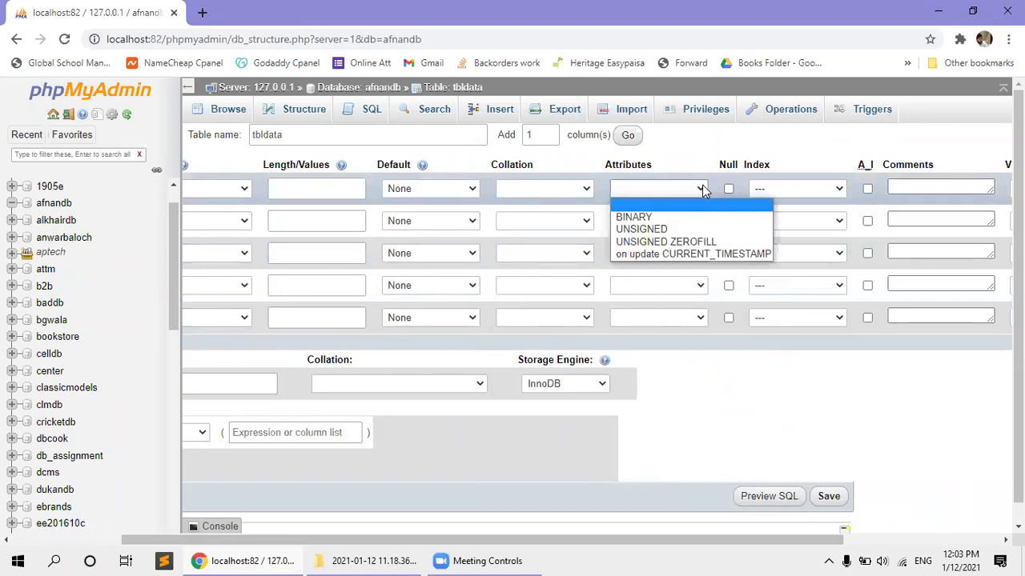
Give the id column a PRIMARY index, confirming it in the Add index dialog.
{"action": "left_click", "coordinate": [702, 185]}
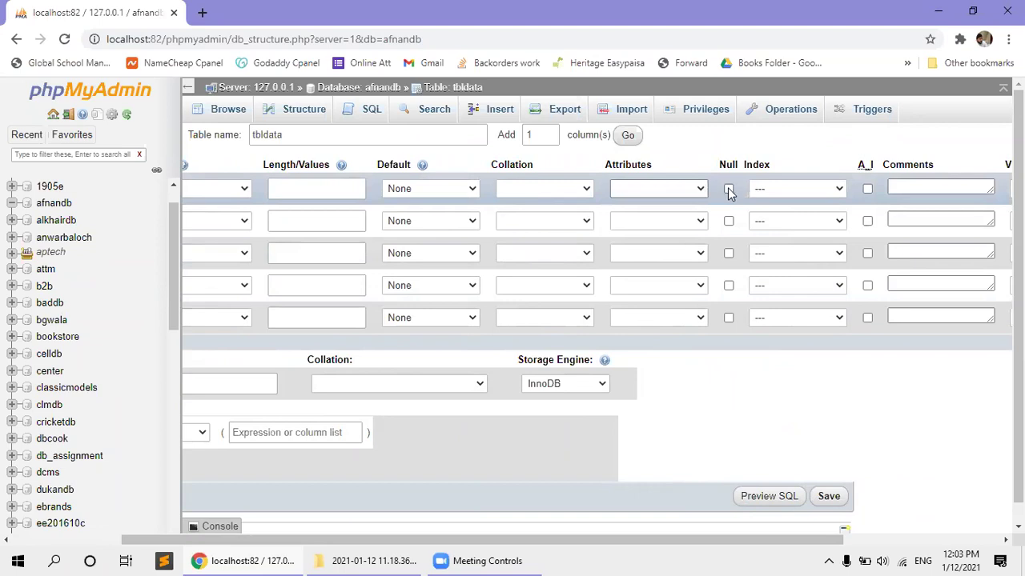
{"action": "left_click", "coordinate": [728, 191]}
{"action": "left_click", "coordinate": [728, 190]}
{"action": "left_click", "coordinate": [759, 190]}
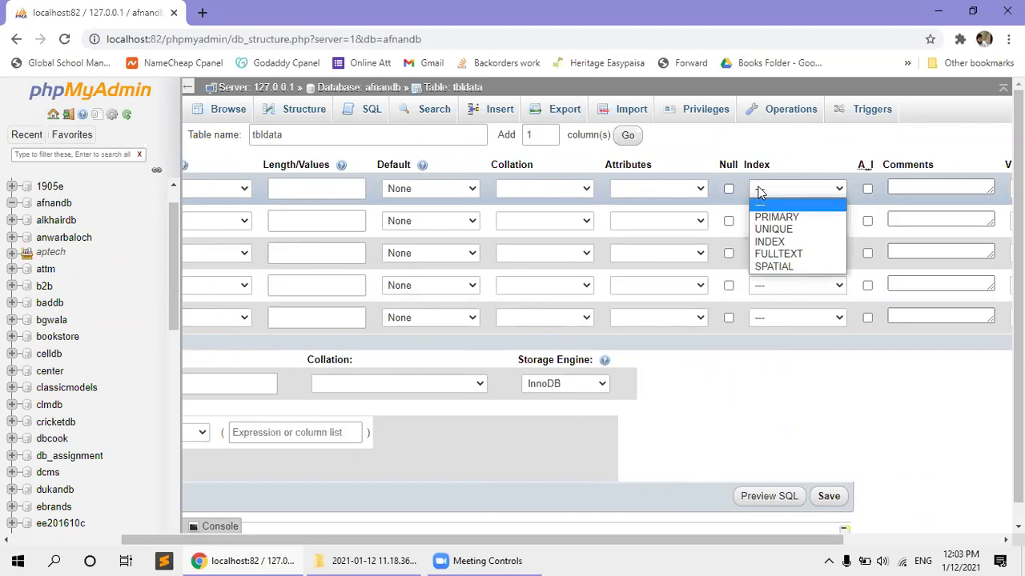
{"action": "left_click", "coordinate": [772, 217]}
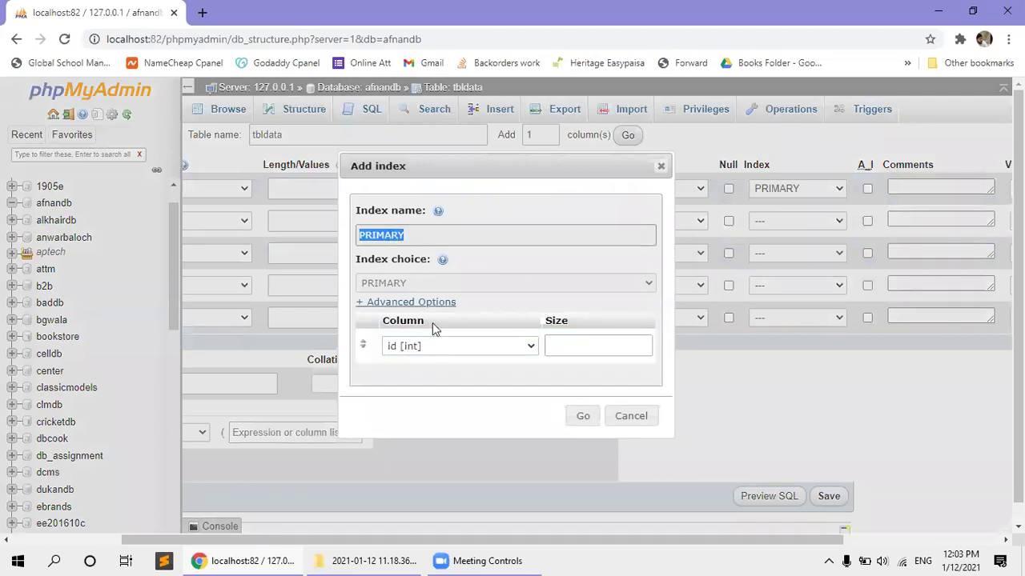
{"action": "left_click", "coordinate": [592, 403]}
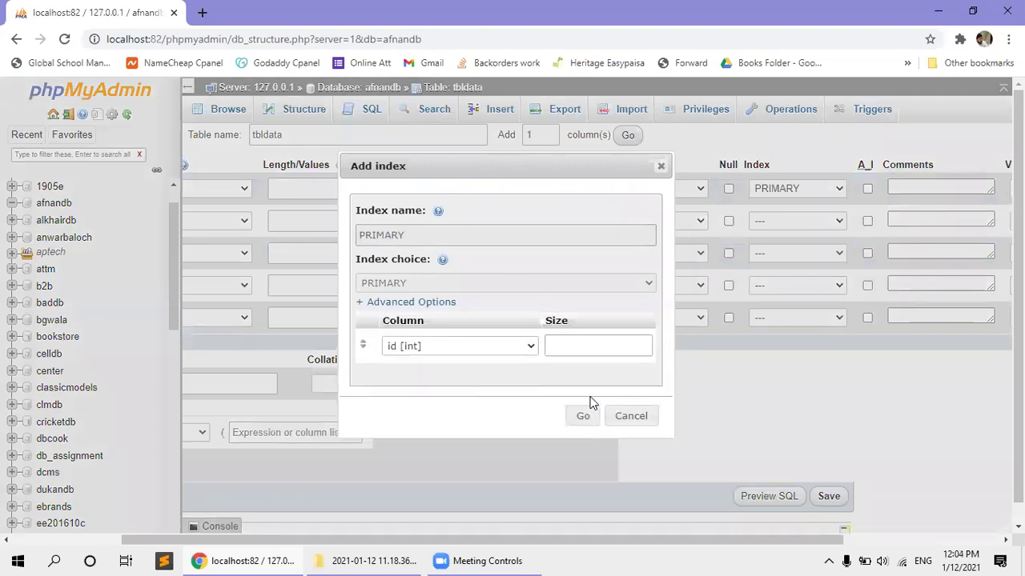
{"action": "left_click", "coordinate": [583, 415]}
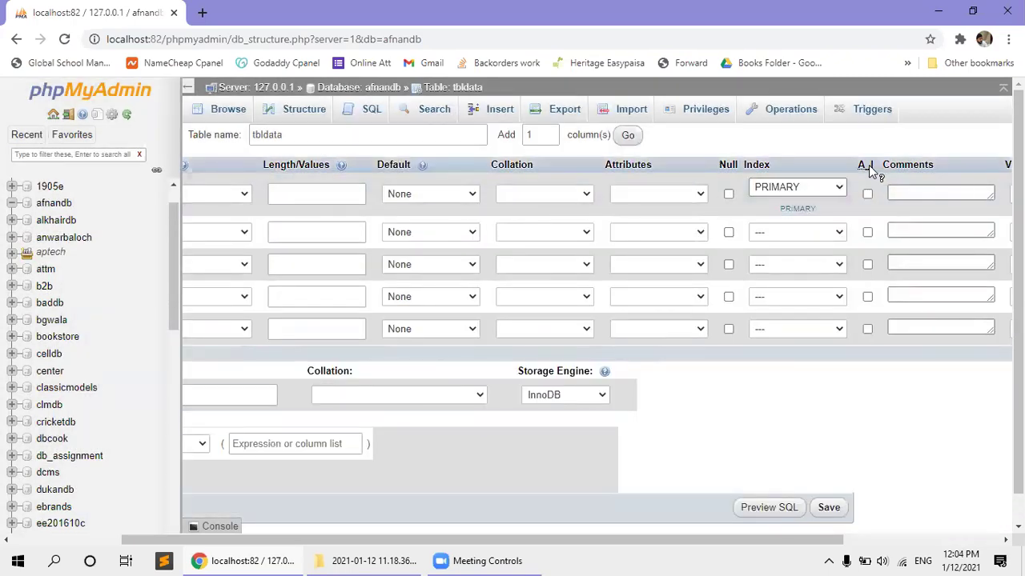
Tick A_I so the id column auto-increments.
{"action": "left_click", "coordinate": [868, 193]}
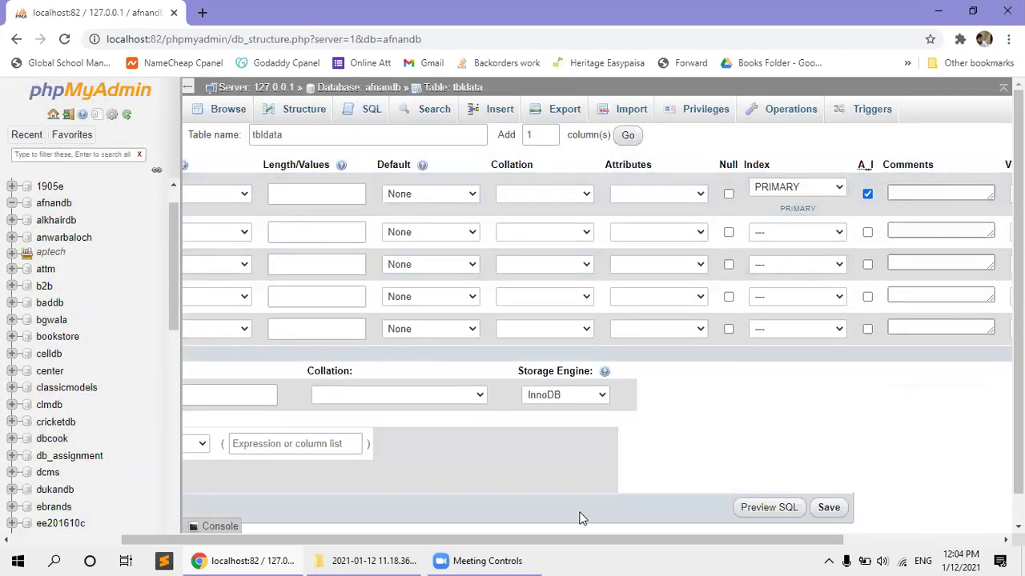
{"action": "scroll", "coordinate": [564, 518], "scroll_direction": "left", "scroll_amount": 2}
{"action": "scroll", "coordinate": [552, 529], "scroll_direction": "right", "scroll_amount": 5}
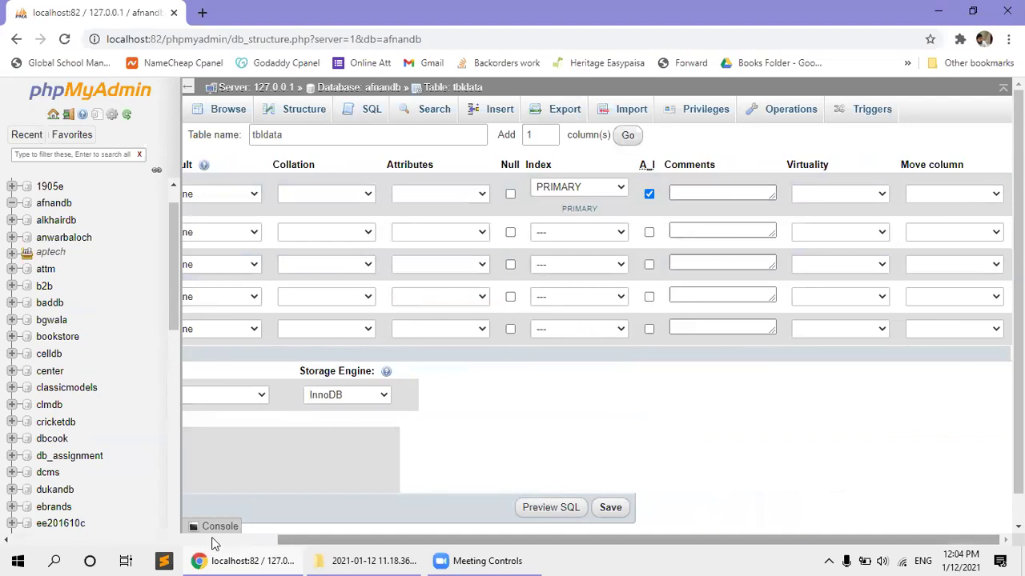
{"action": "scroll", "coordinate": [214, 541], "scroll_direction": "left", "scroll_amount": 5}
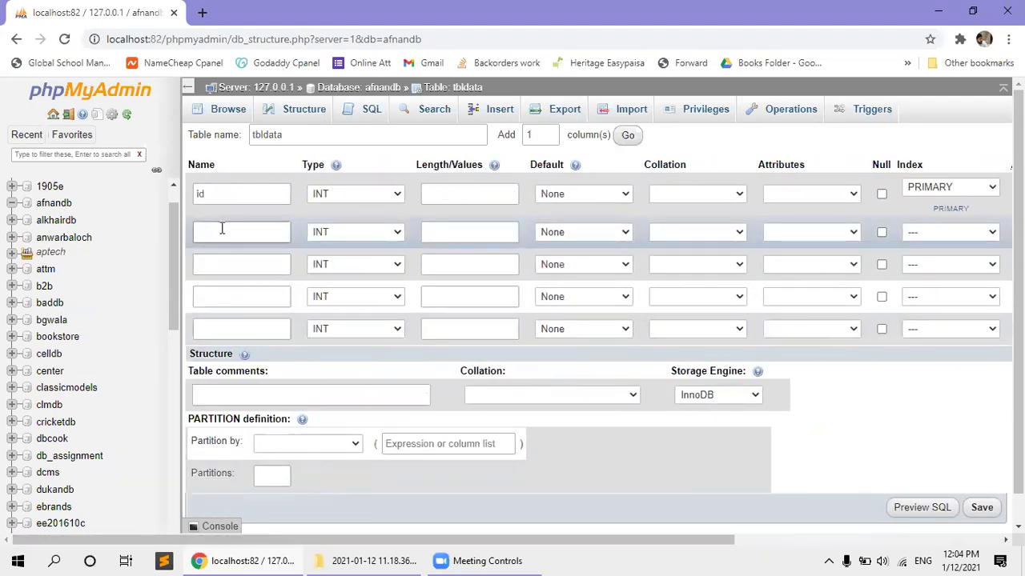
Define the second column as 'name', type VARCHAR, length 250.
{"action": "left_click", "coordinate": [222, 230]}
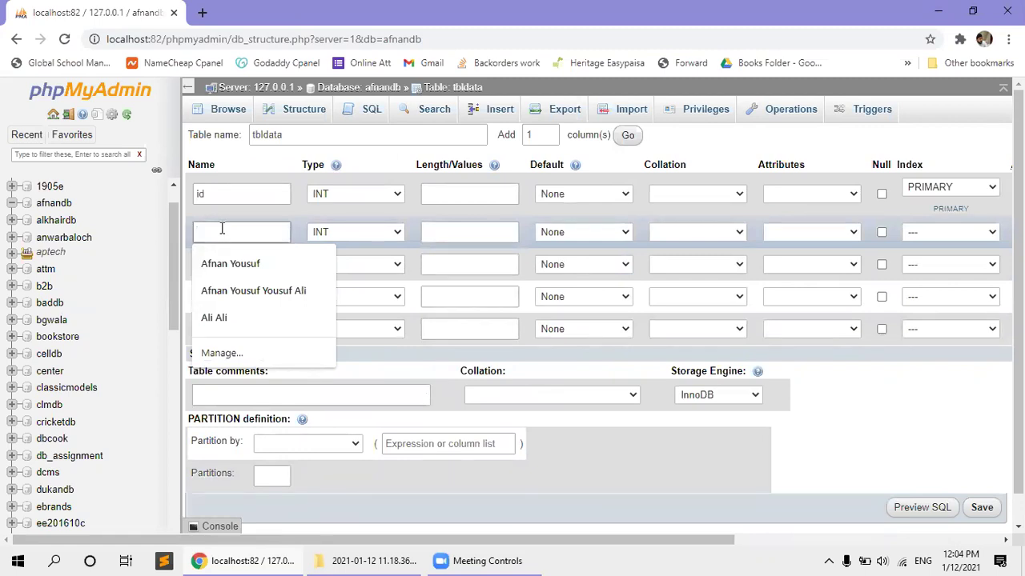
{"action": "type", "text": "name"}
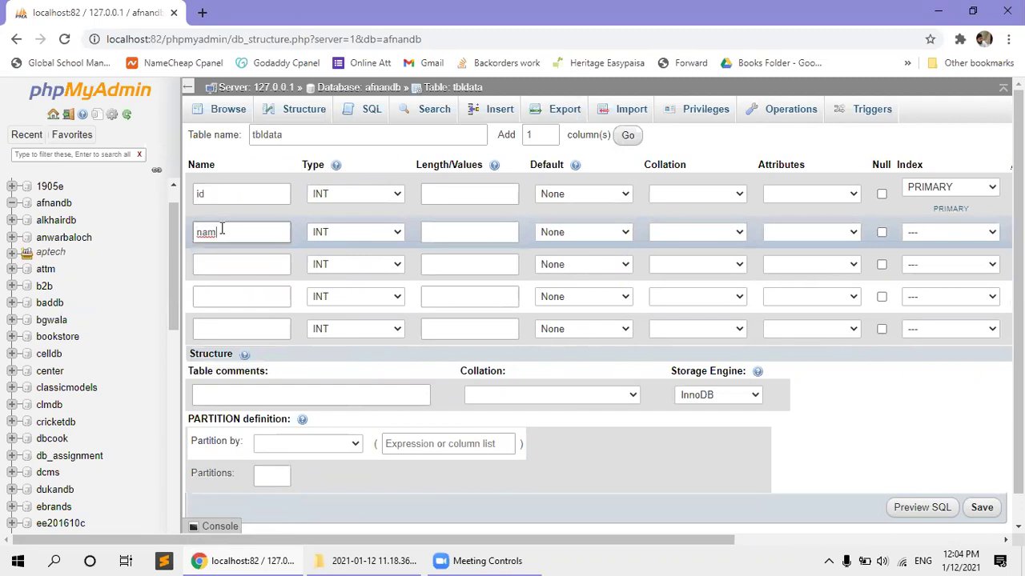
{"action": "key", "text": "Tab"}
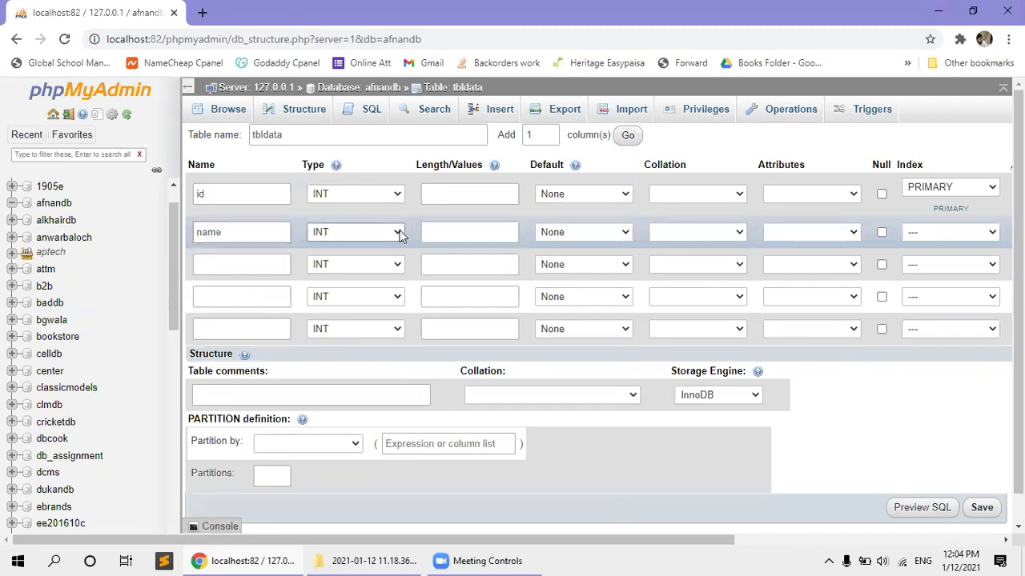
{"action": "left_click", "coordinate": [400, 232]}
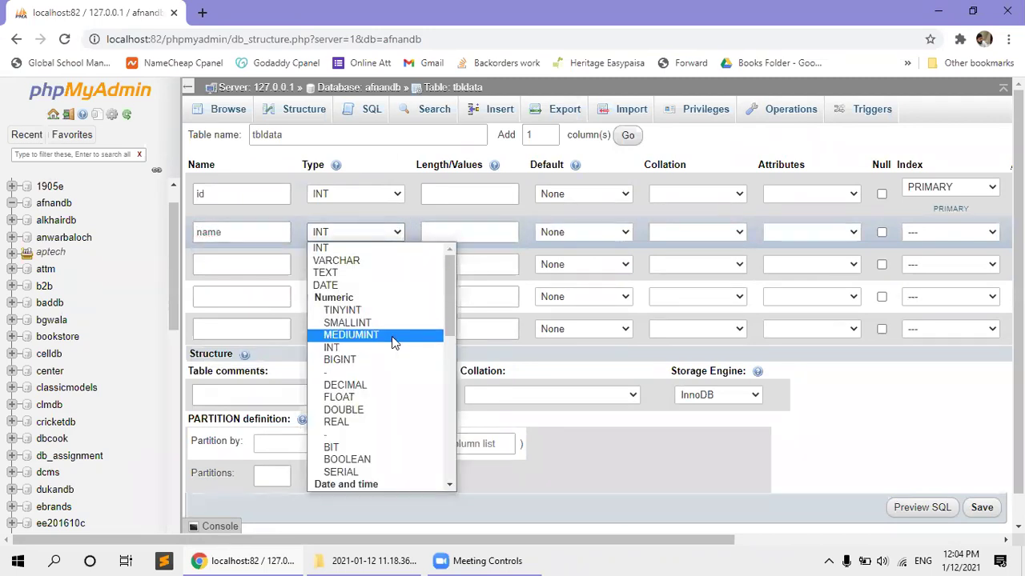
{"action": "scroll", "coordinate": [392, 342], "scroll_direction": "down", "scroll_amount": 4}
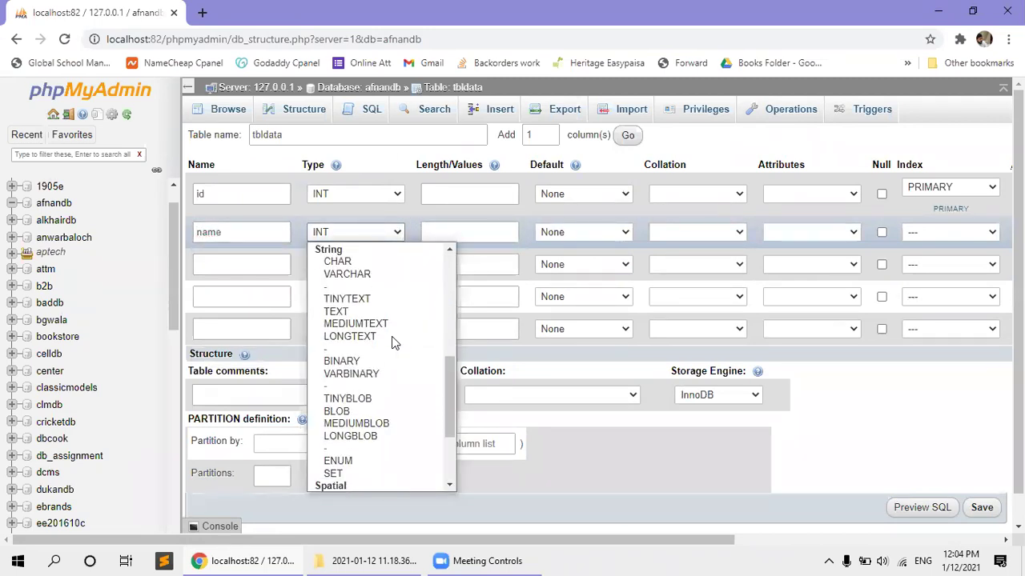
{"action": "left_click", "coordinate": [349, 272]}
{"action": "left_click", "coordinate": [450, 232]}
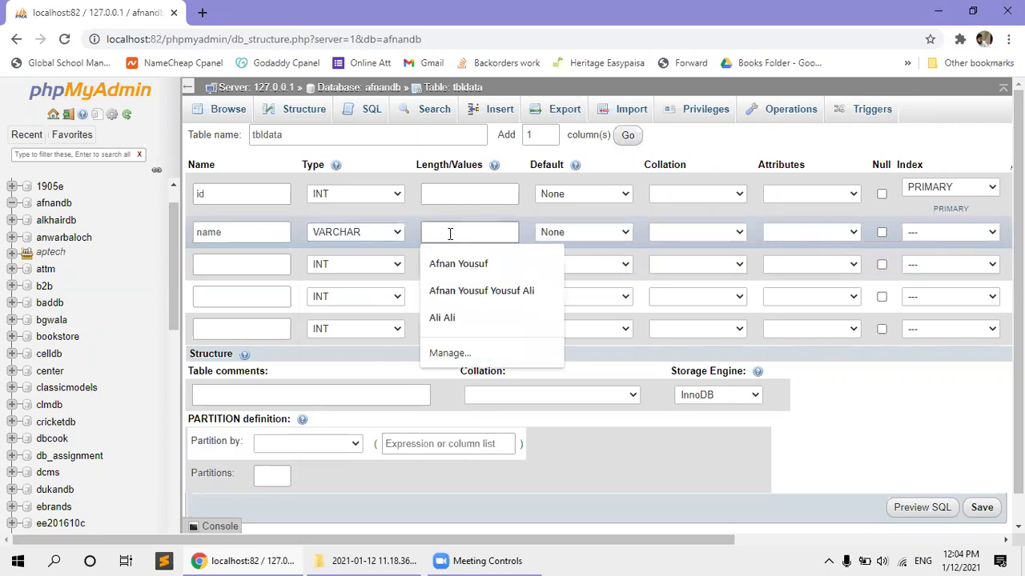
{"action": "type", "text": "250"}
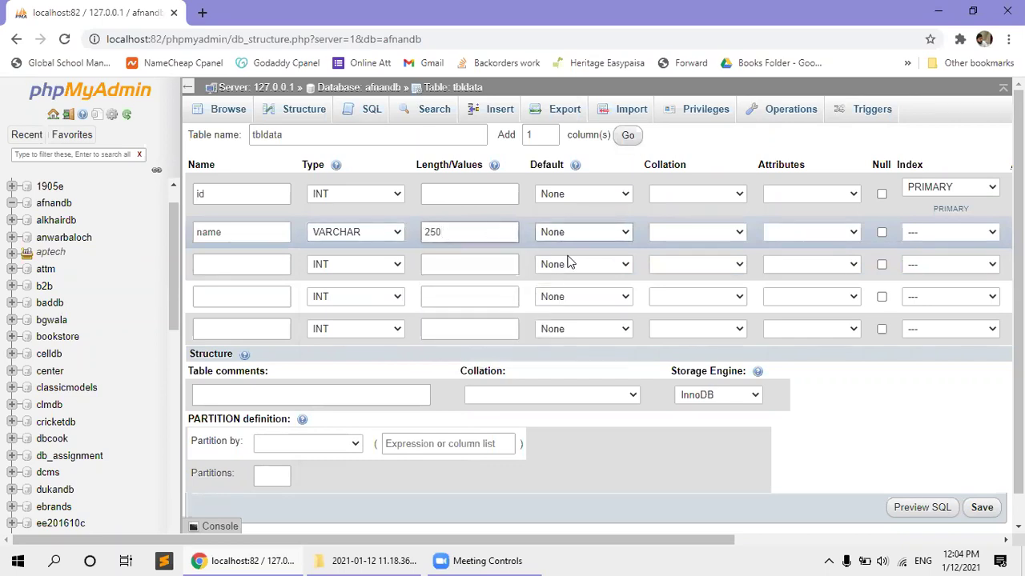
{"action": "left_click", "coordinate": [564, 237]}
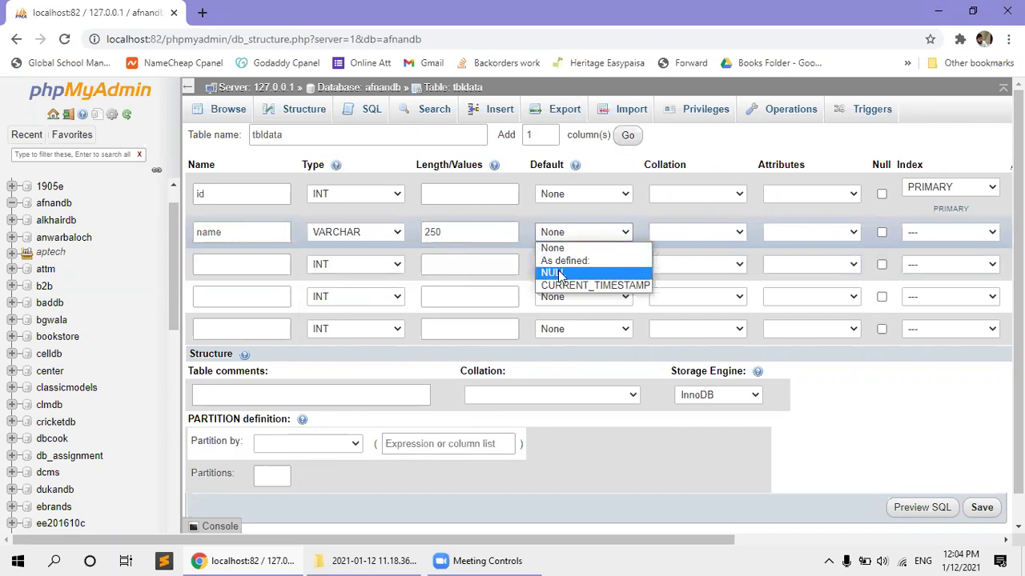
{"action": "left_click", "coordinate": [552, 272]}
{"action": "left_click", "coordinate": [565, 232]}
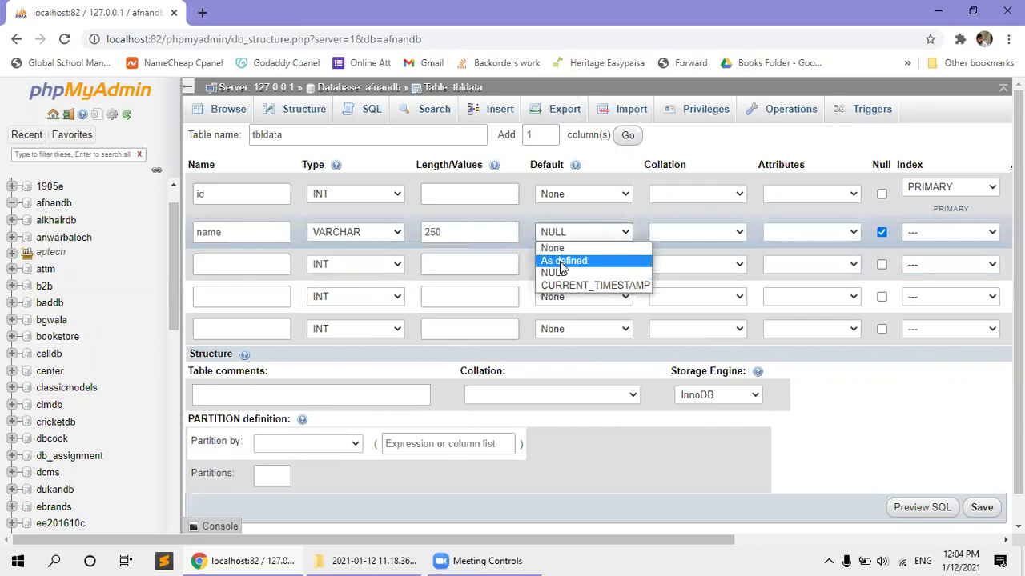
{"action": "left_click", "coordinate": [563, 260]}
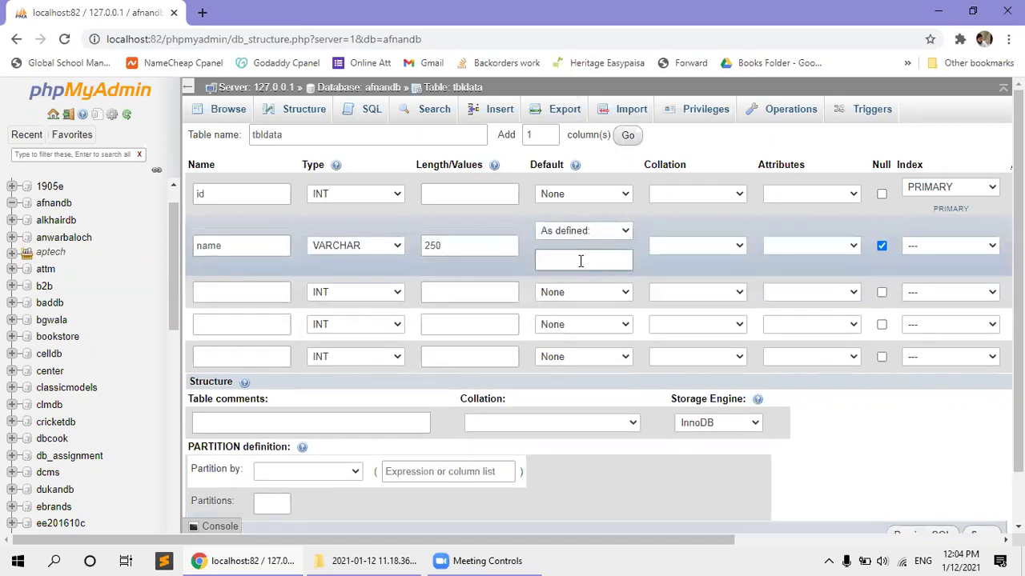
{"action": "left_click", "coordinate": [581, 261]}
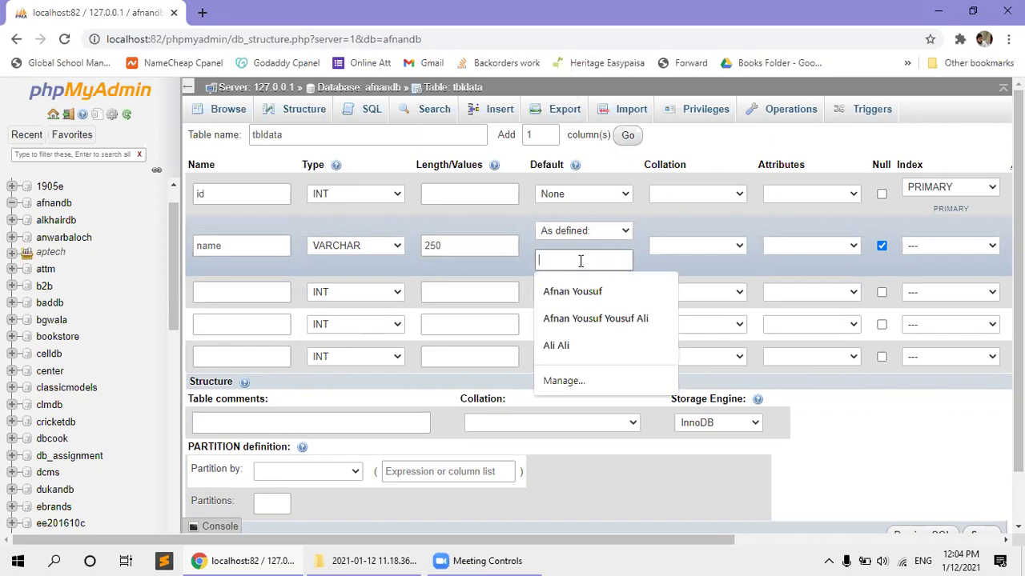
{"action": "type", "text": "Gumname"}
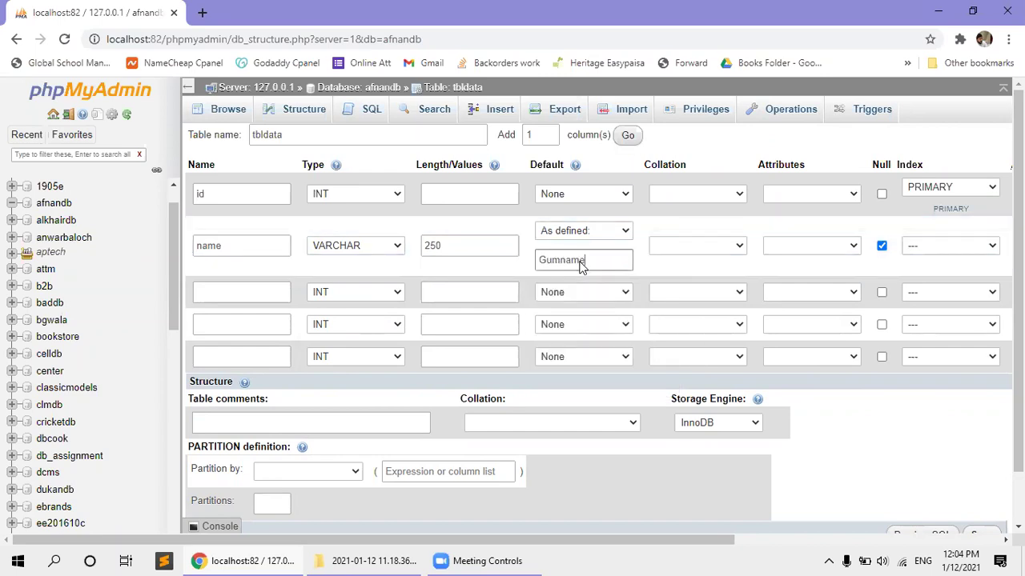
{"action": "left_click", "coordinate": [555, 339]}
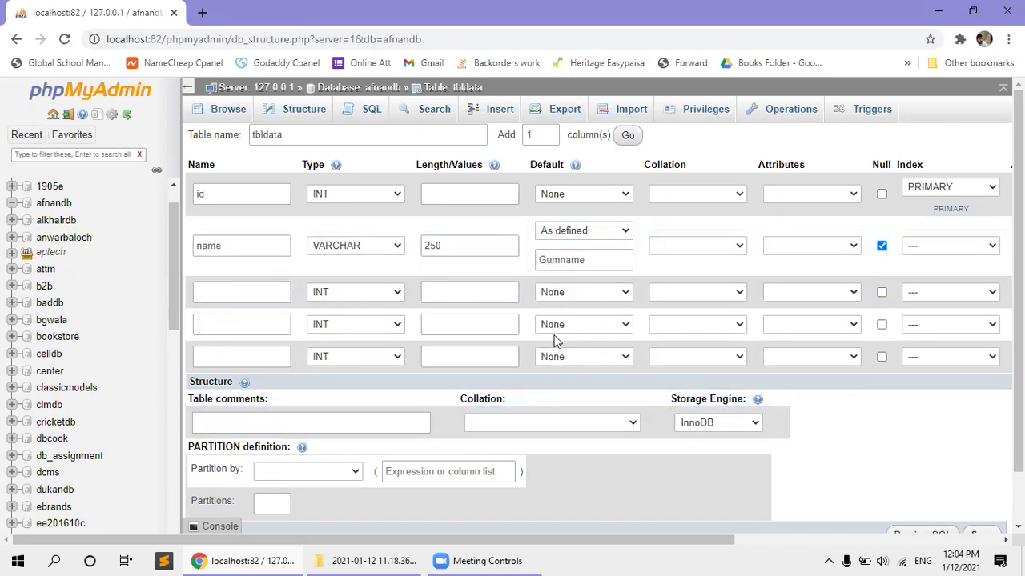
{"action": "left_click", "coordinate": [595, 262]}
{"action": "double_click", "coordinate": [551, 264]}
{"action": "left_click", "coordinate": [521, 268]}
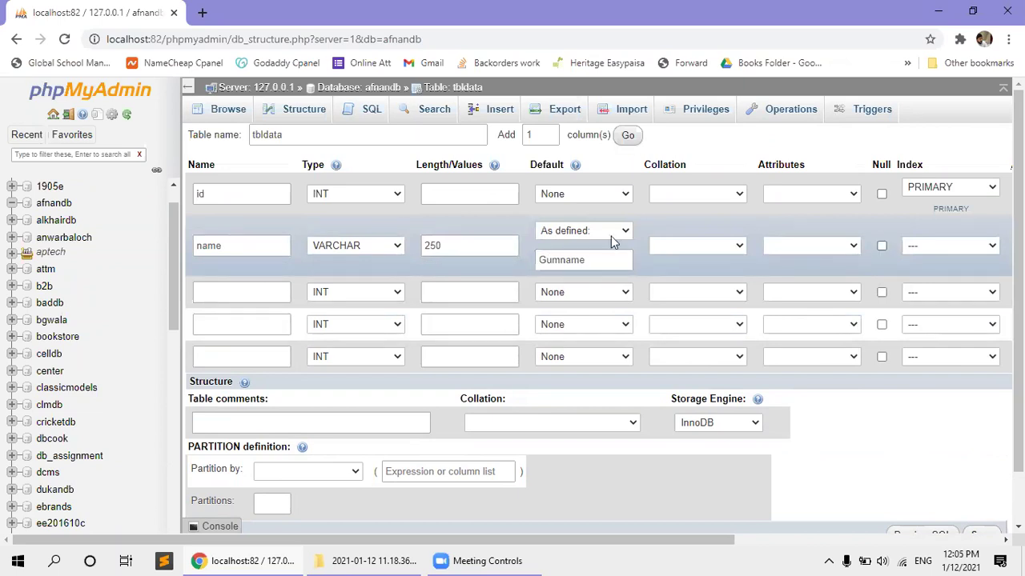
{"action": "left_click", "coordinate": [583, 231]}
{"action": "left_click", "coordinate": [591, 245]}
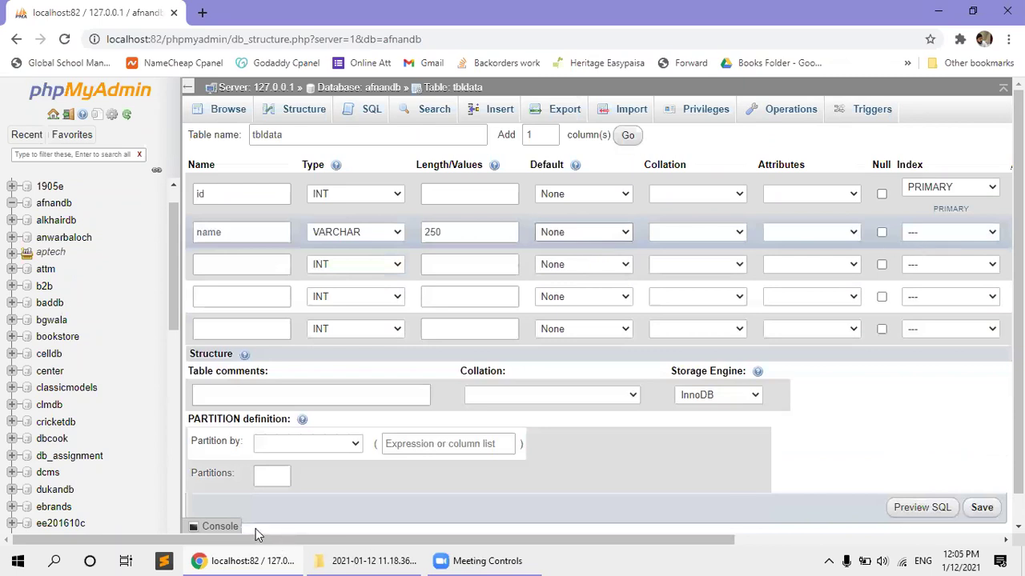
{"action": "left_click", "coordinate": [246, 260]}
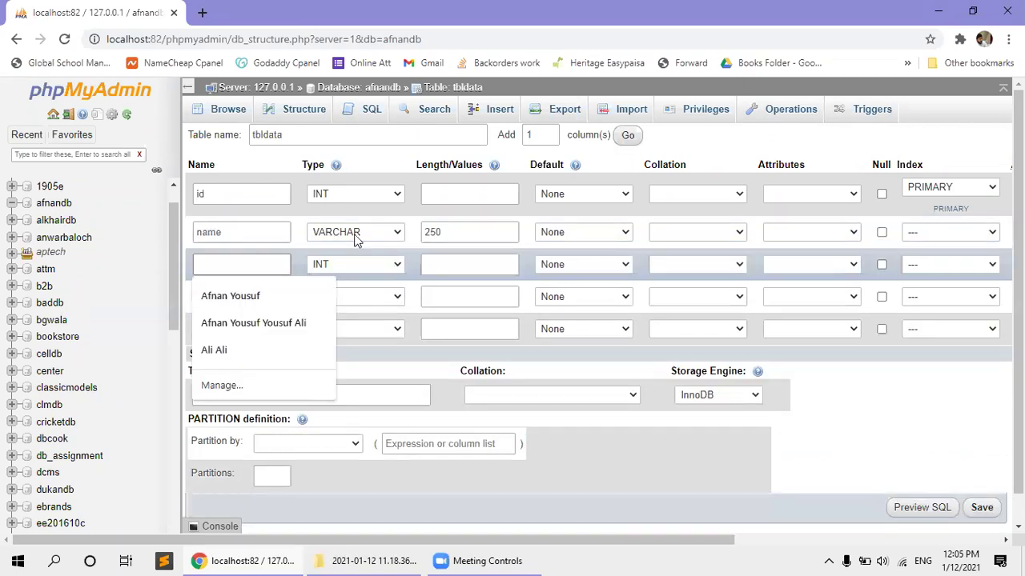
{"action": "left_click", "coordinate": [356, 234]}
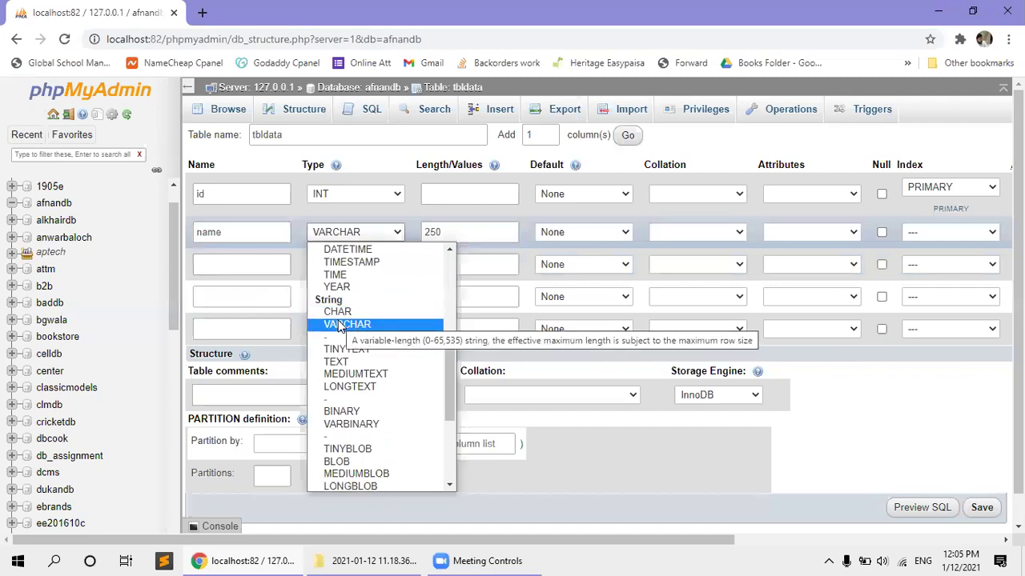
{"action": "left_click", "coordinate": [340, 312]}
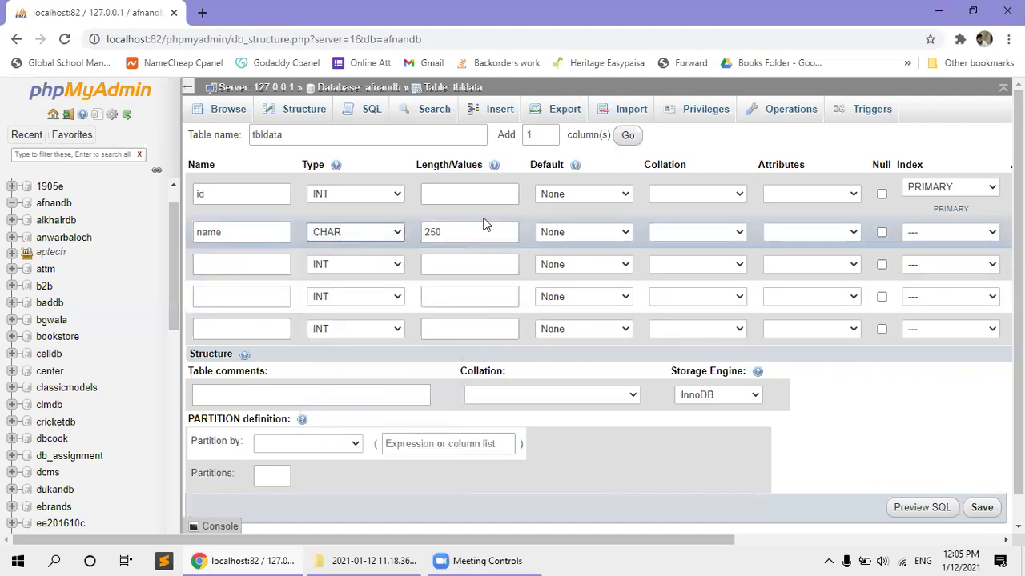
{"action": "left_click", "coordinate": [389, 235]}
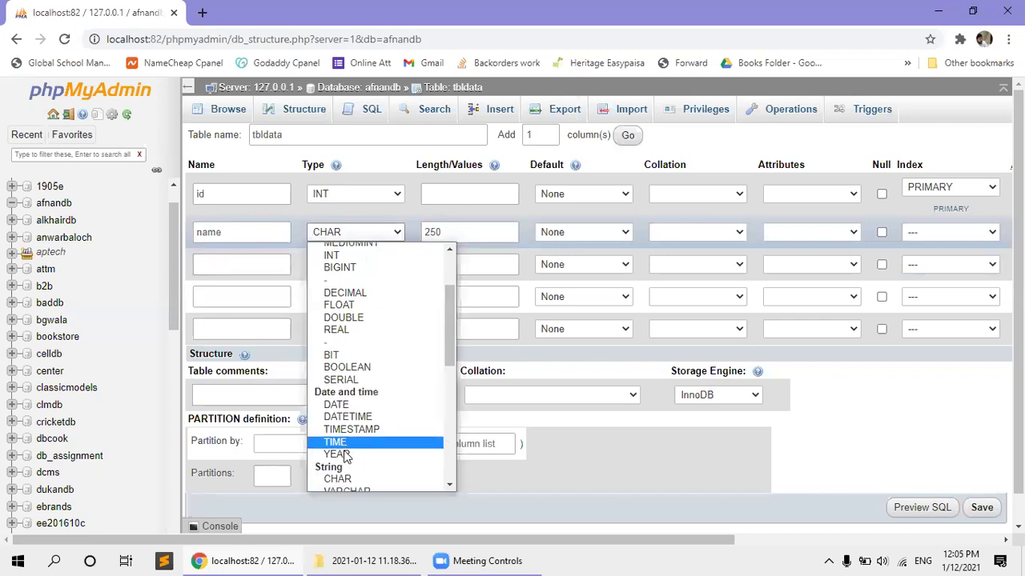
{"action": "scroll", "coordinate": [344, 448], "scroll_direction": "down", "scroll_amount": 3}
{"action": "left_click", "coordinate": [345, 348]}
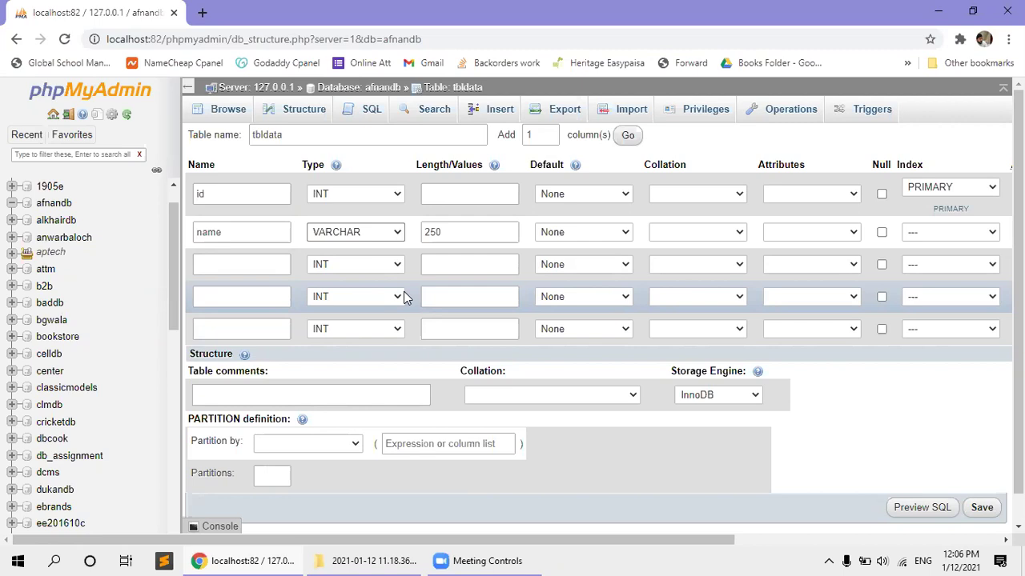
Try BINARY and VARBINARY from the String types as the name column's type.
{"action": "left_click", "coordinate": [367, 236]}
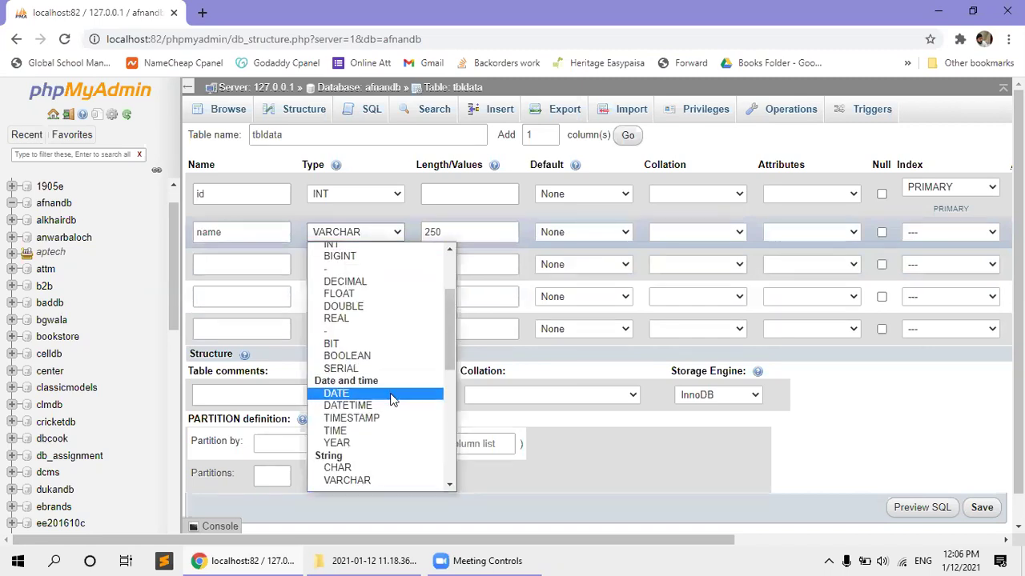
{"action": "scroll", "coordinate": [391, 396], "scroll_direction": "down", "scroll_amount": 4}
{"action": "scroll", "coordinate": [391, 399], "scroll_direction": "up", "scroll_amount": 3}
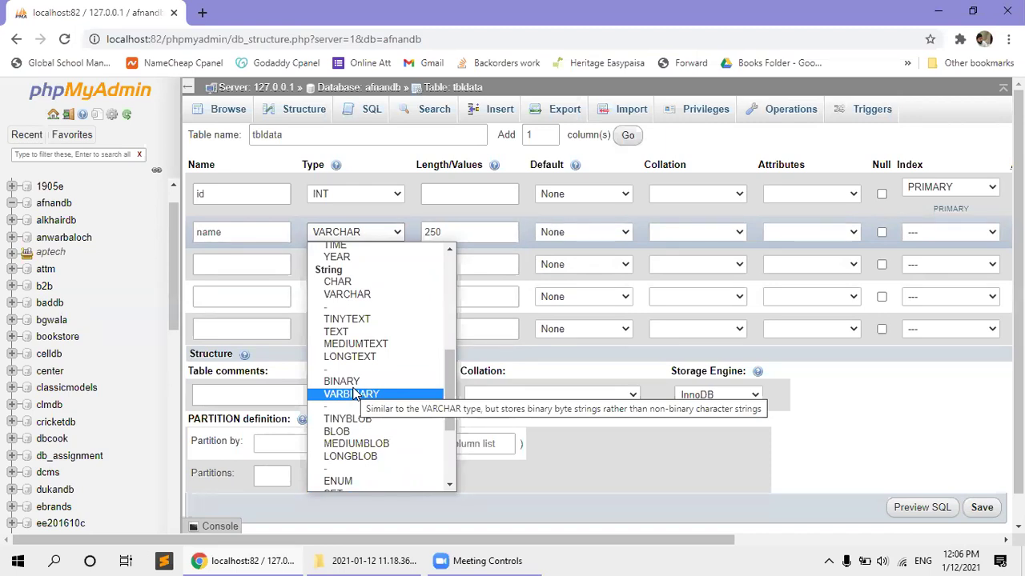
{"action": "key", "text": "Up"}
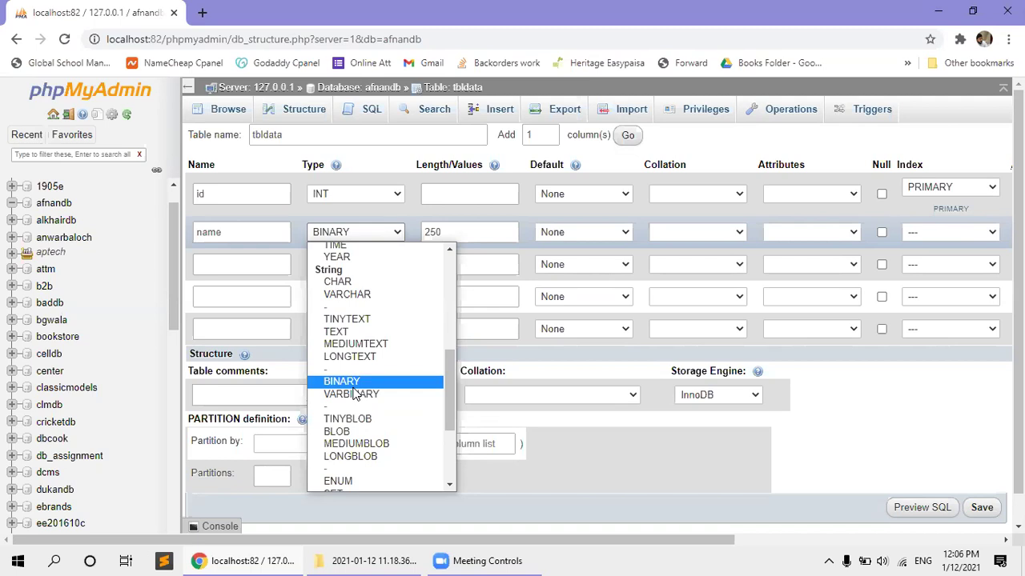
{"action": "key", "text": "Down"}
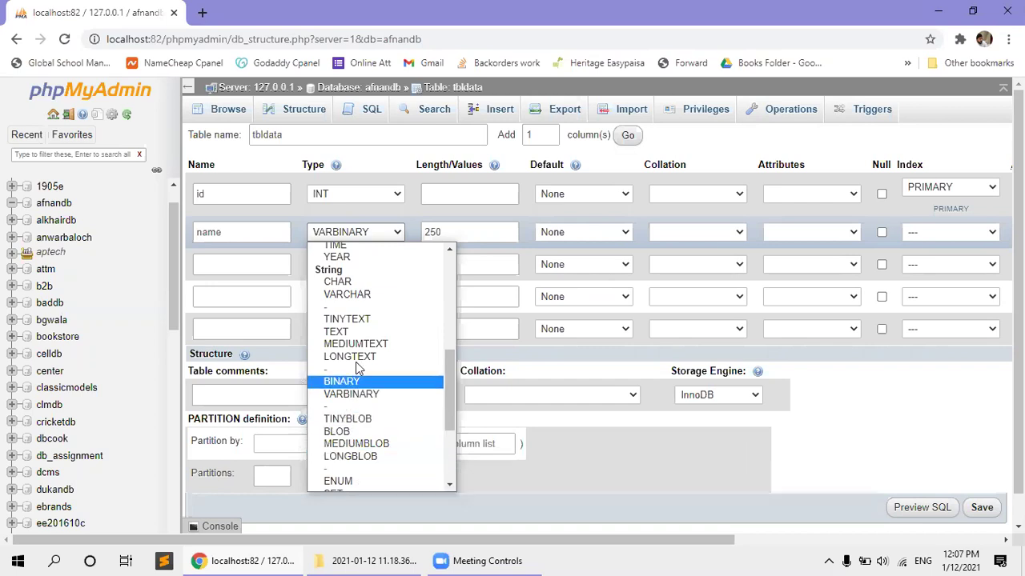
Try TEXT and LONGTEXT for the name column, then settle on VARCHAR with length 250.
{"action": "left_click", "coordinate": [353, 333]}
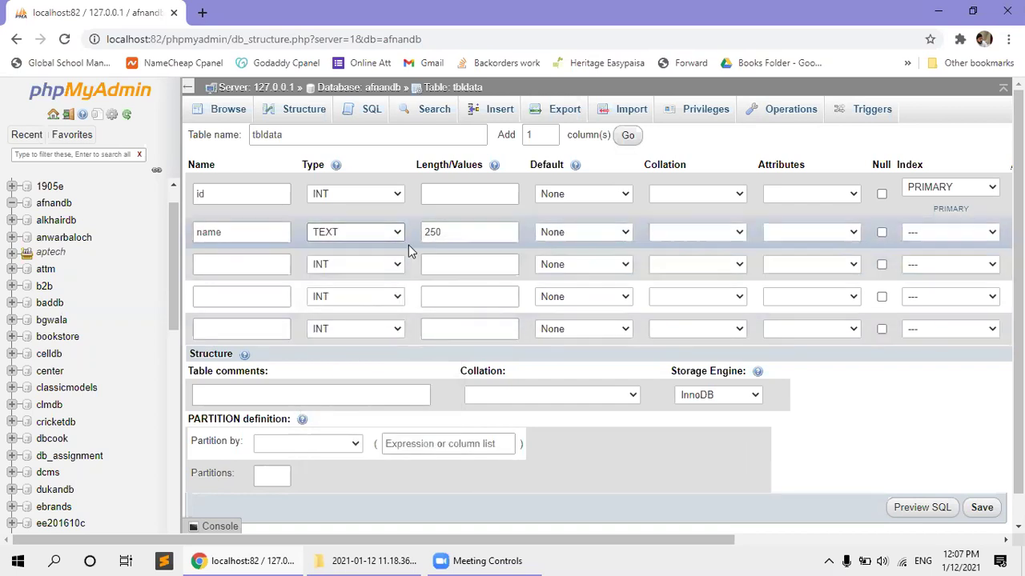
{"action": "left_click", "coordinate": [452, 230]}
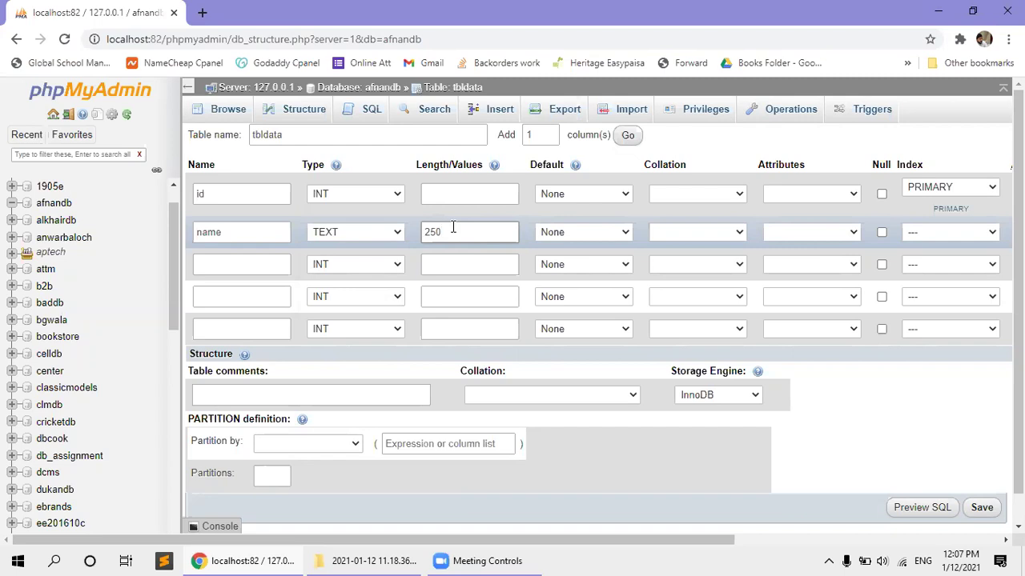
{"action": "left_click", "coordinate": [396, 233]}
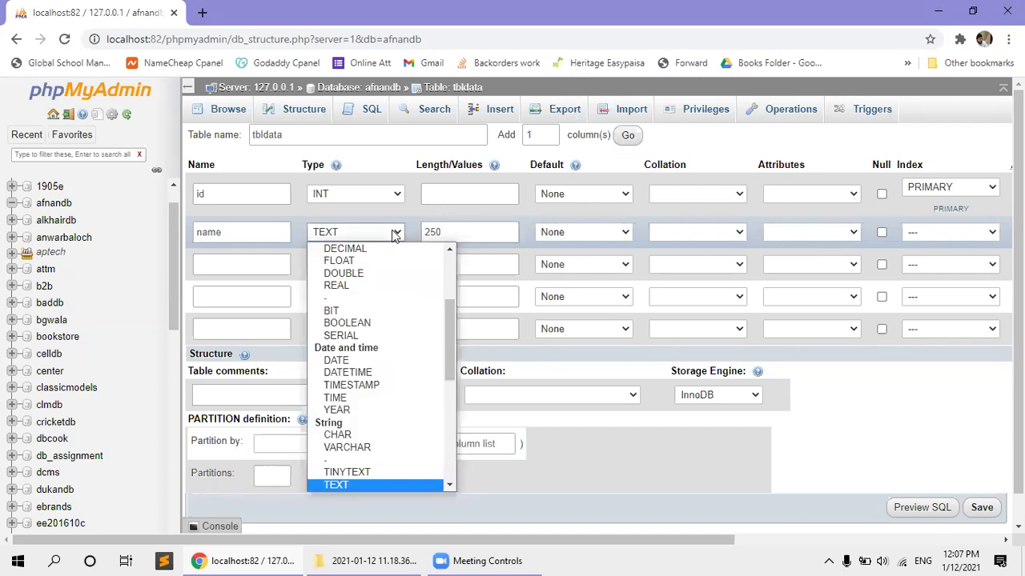
{"action": "key", "text": "Down"}
{"action": "key", "text": "Down"}
{"action": "key", "text": "Down"}
{"action": "key", "text": "Up"}
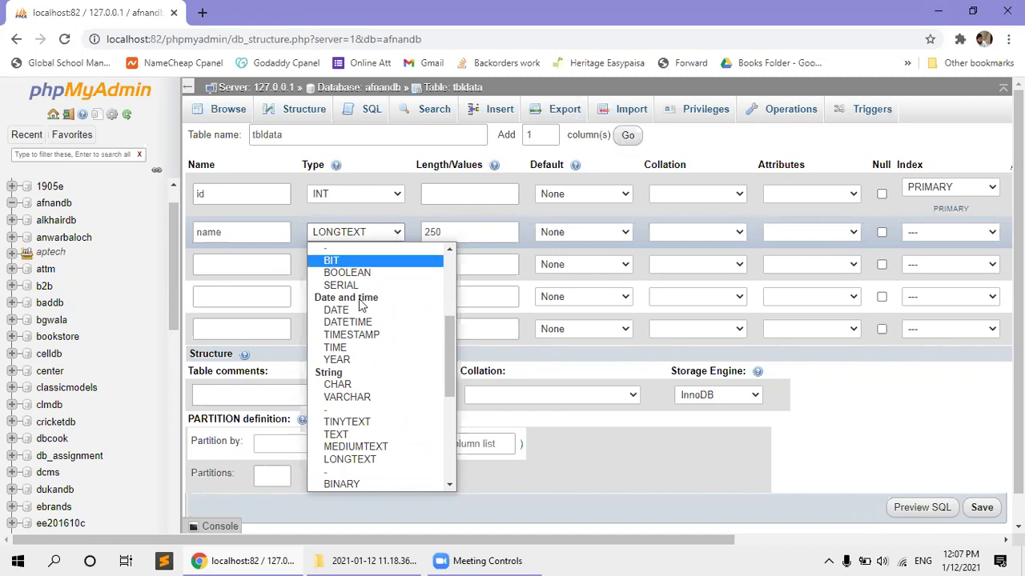
{"action": "left_click", "coordinate": [356, 398]}
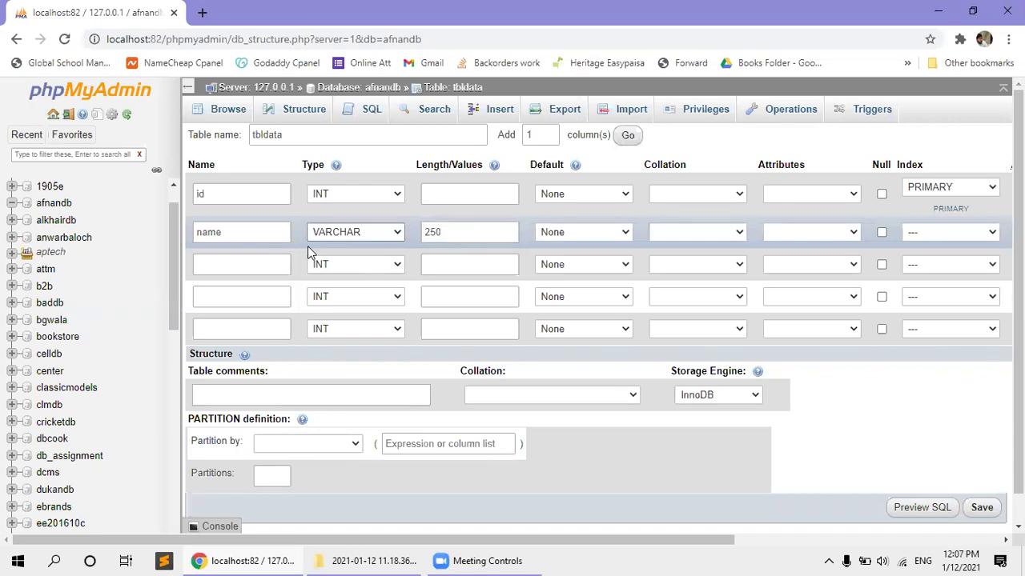
Enter 'entrytime' in the third row's Name field.
{"action": "left_click", "coordinate": [242, 264]}
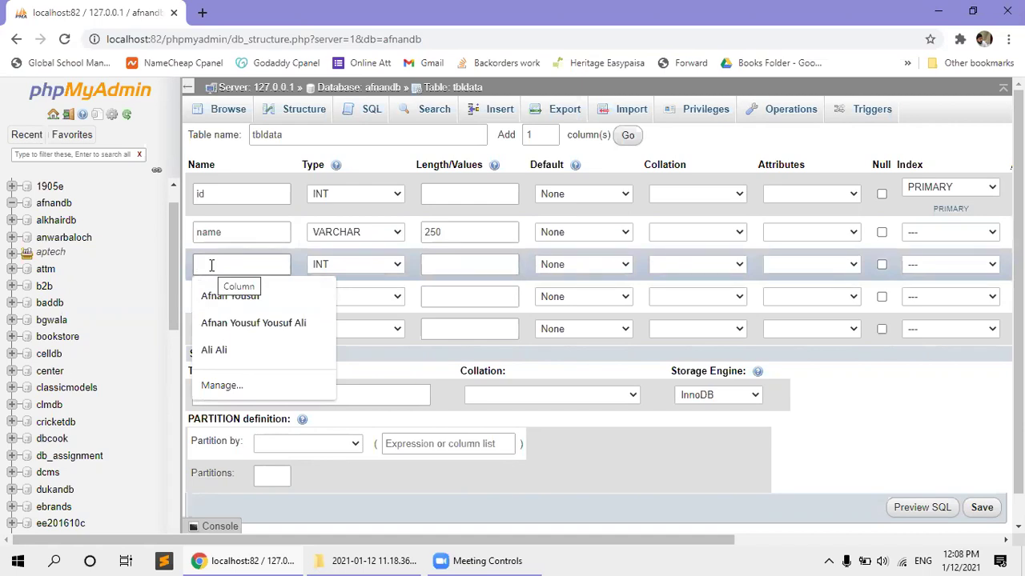
{"action": "type", "text": "entrytime"}
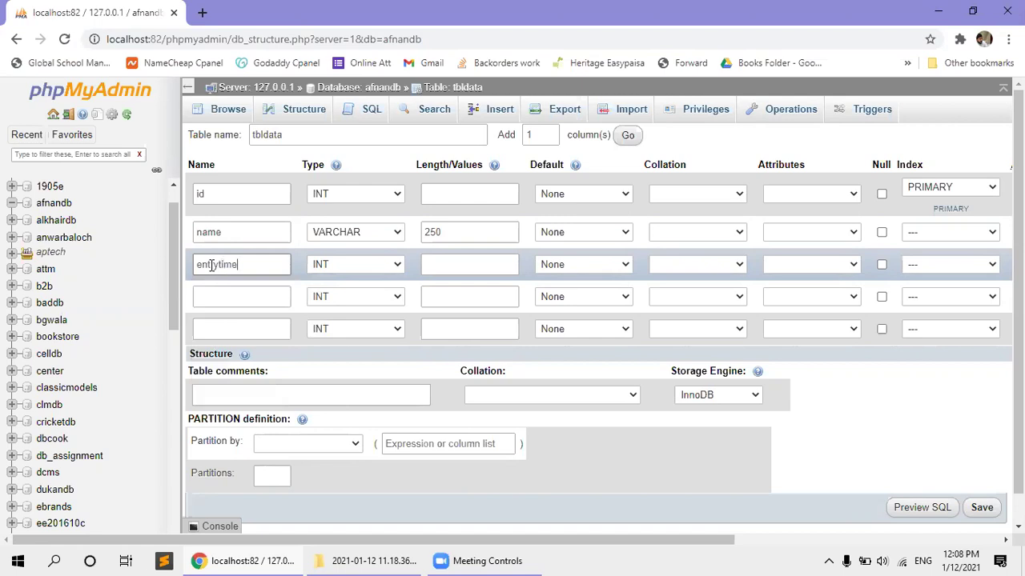
Try DATE and then TIME as the entrytime column's type.
{"action": "left_click", "coordinate": [342, 268]}
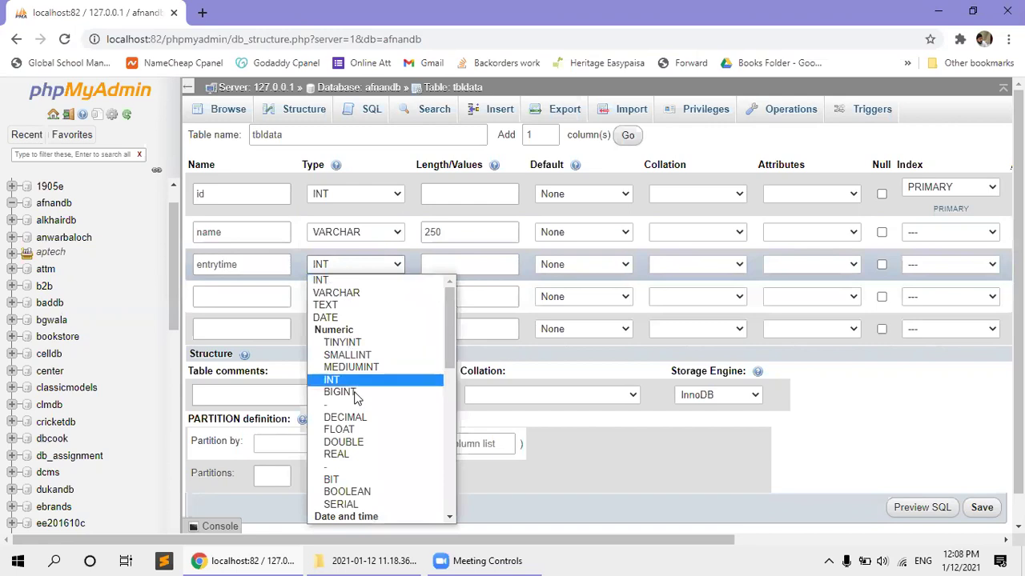
{"action": "left_click", "coordinate": [328, 318]}
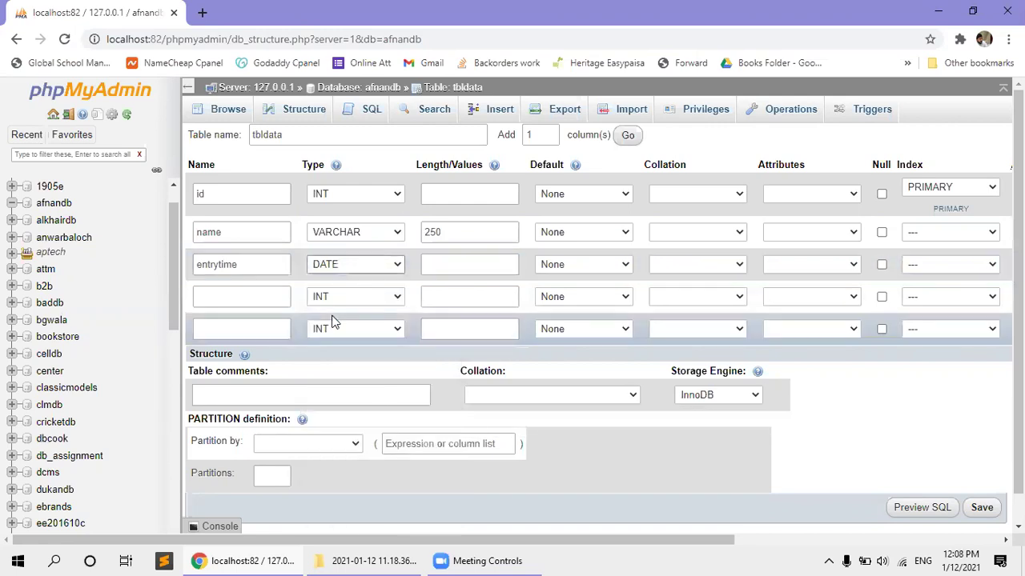
{"action": "left_click", "coordinate": [340, 266]}
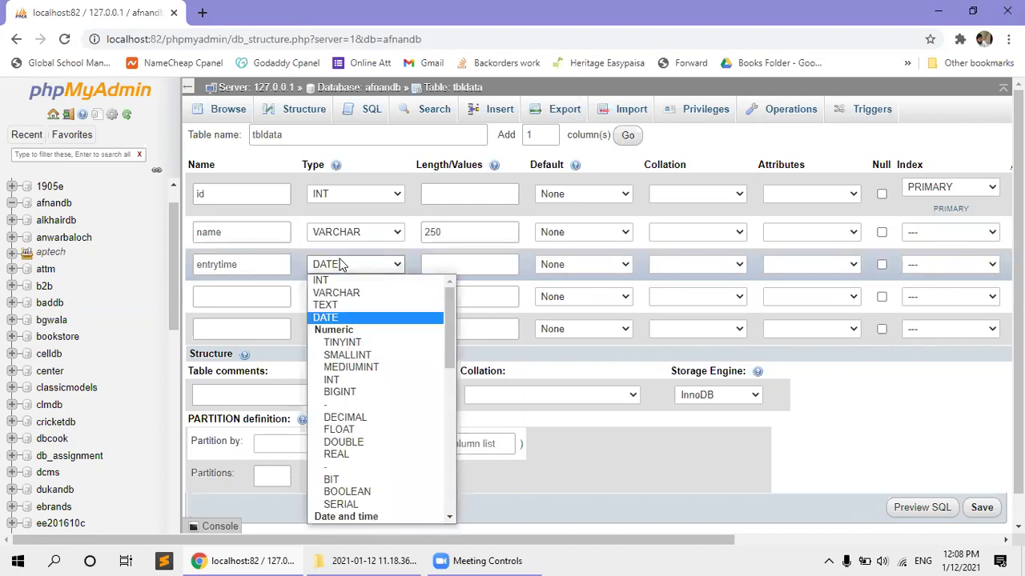
{"action": "type", "text": "tim"}
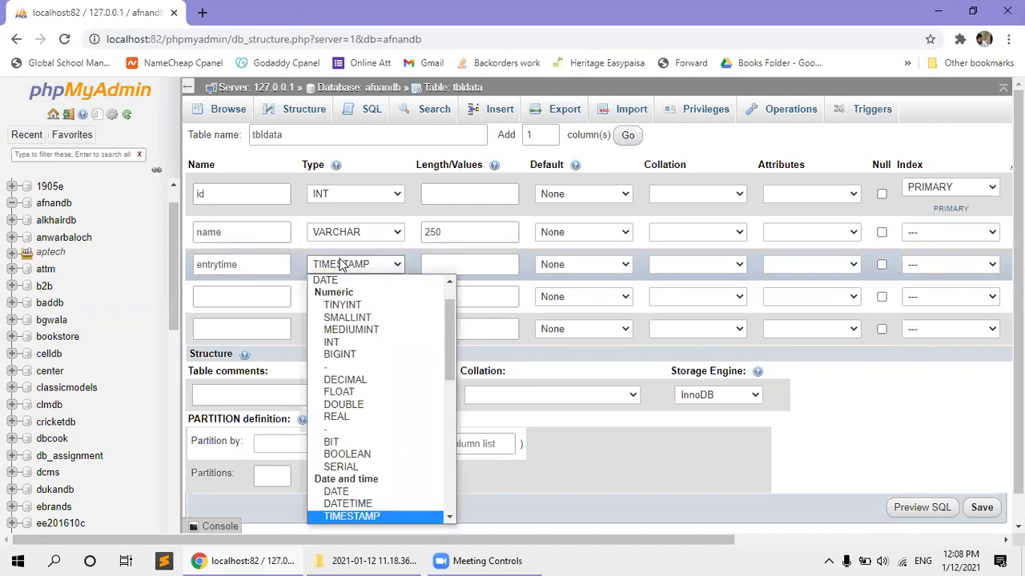
{"action": "key", "text": "Down"}
{"action": "key", "text": "Down"}
{"action": "key", "text": "Up"}
{"action": "key", "text": "Return"}
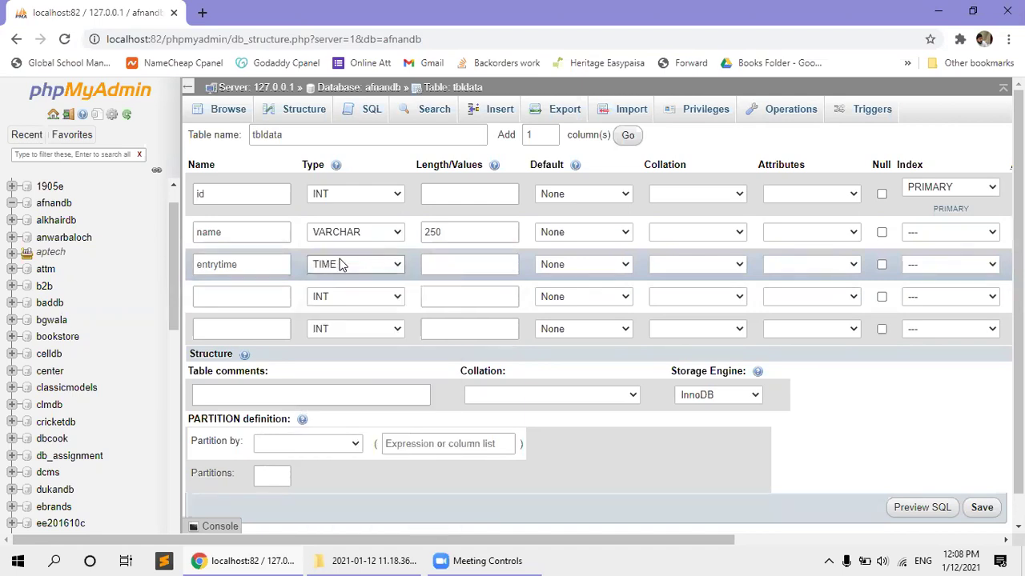
Try DATETIME, then set entrytime's type to TIMESTAMP.
{"action": "left_click", "coordinate": [342, 264]}
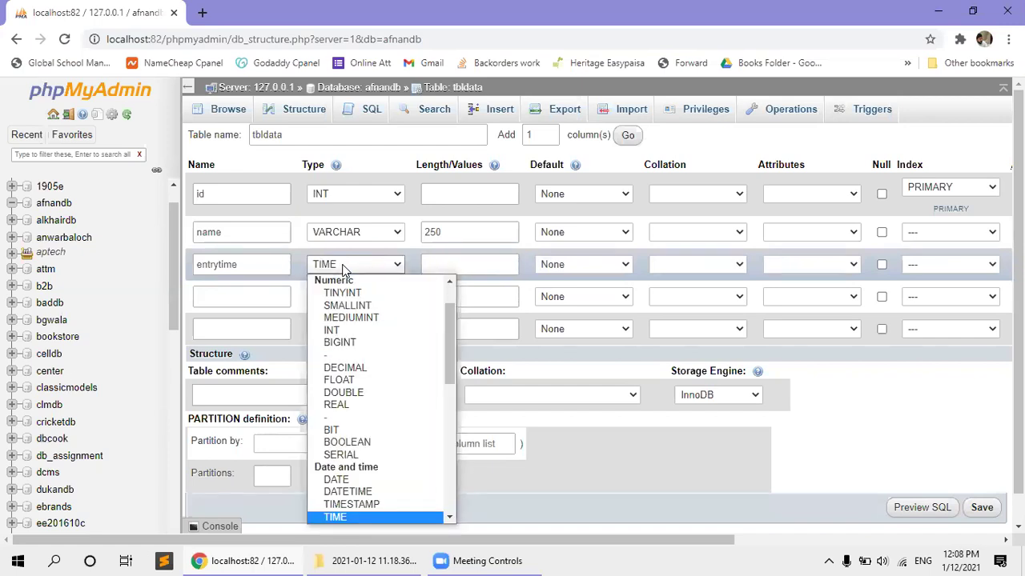
{"action": "key", "text": "Up"}
{"action": "key", "text": "Up"}
{"action": "key", "text": "Return"}
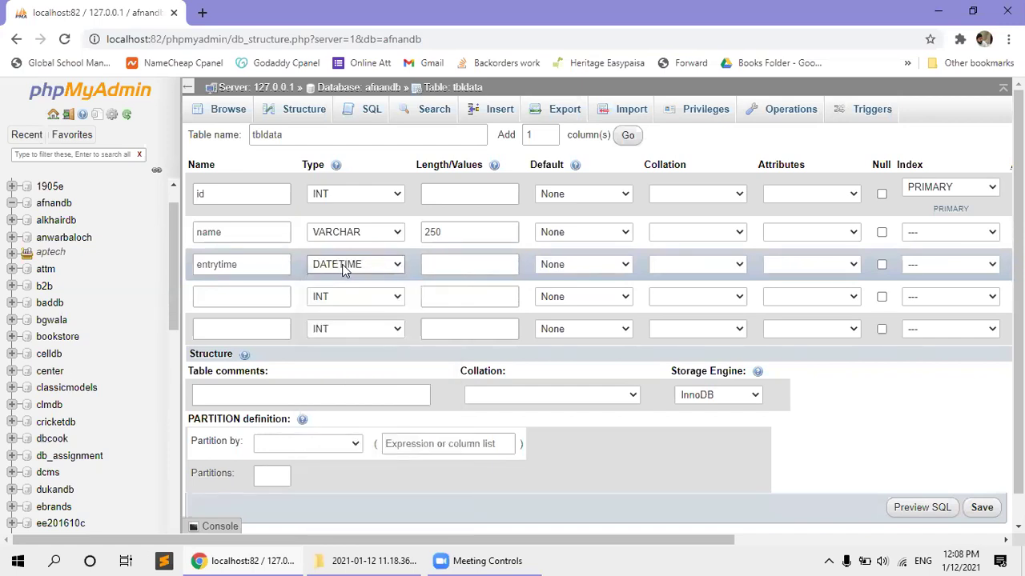
{"action": "left_click", "coordinate": [342, 264]}
{"action": "key", "text": "Down"}
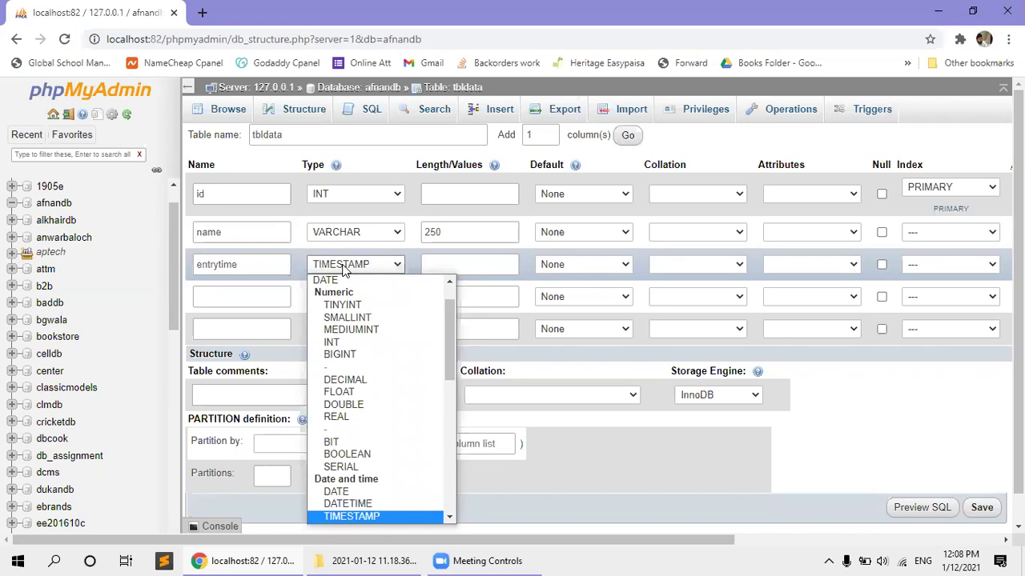
{"action": "key", "text": "Return"}
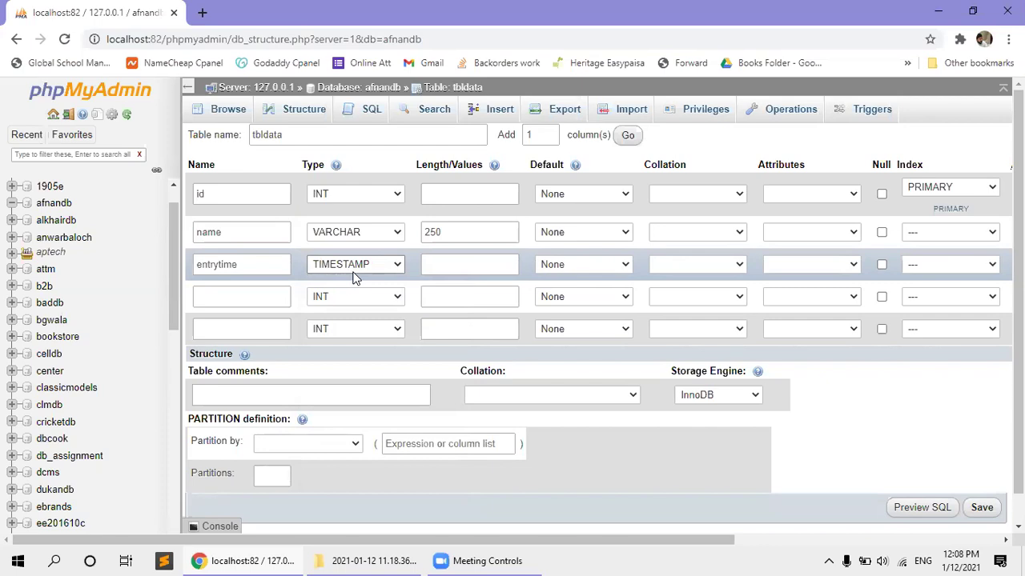
{"action": "left_click", "coordinate": [600, 264]}
Set entrytime's default to CURRENT_TIMESTAMP and save the tbldata table.
{"action": "left_click", "coordinate": [583, 319]}
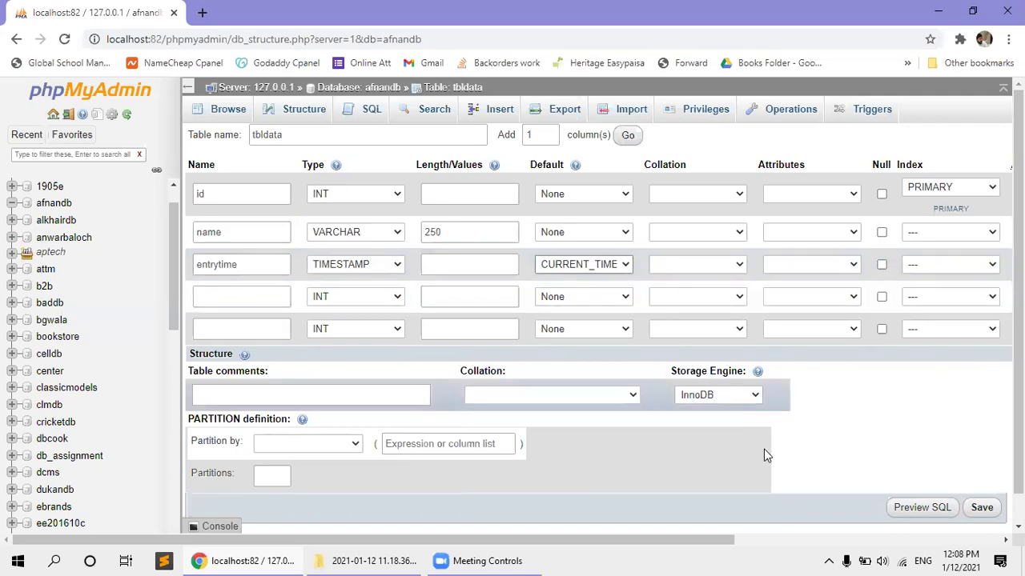
{"action": "left_click", "coordinate": [982, 508]}
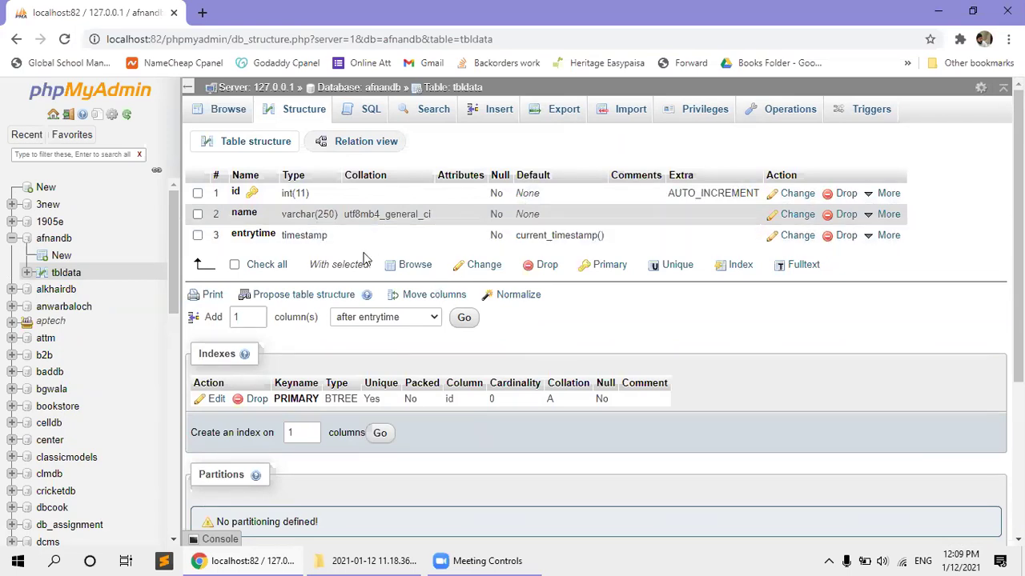
Run SELECT * FROM tbldata without WHERE 1, see zero rows, and bring up the Insert form.
{"action": "left_click", "coordinate": [70, 273]}
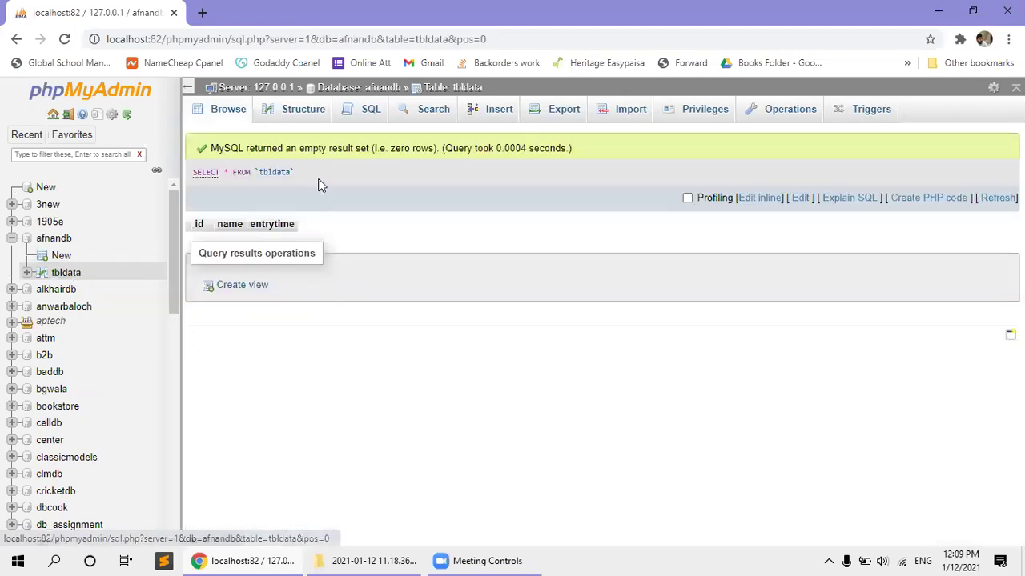
{"action": "left_click", "coordinate": [353, 122]}
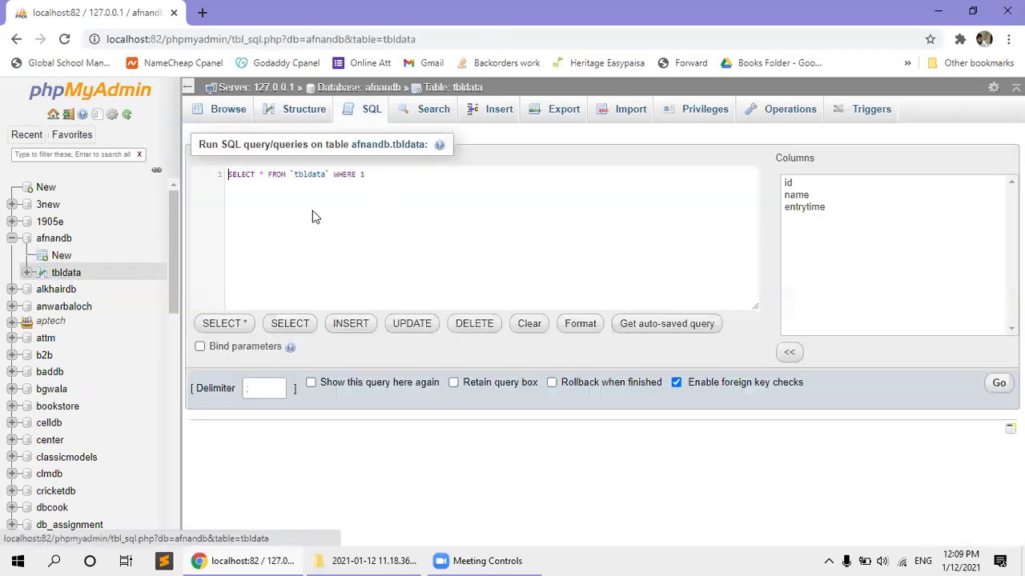
{"action": "key", "text": "BackSpace"}
{"action": "key", "text": "BackSpace"}
{"action": "key", "text": "BackSpace"}
{"action": "key", "text": "BackSpace"}
{"action": "key", "text": "BackSpace"}
{"action": "key", "text": "BackSpace"}
{"action": "key", "text": "BackSpace"}
{"action": "key", "text": "BackSpace"}
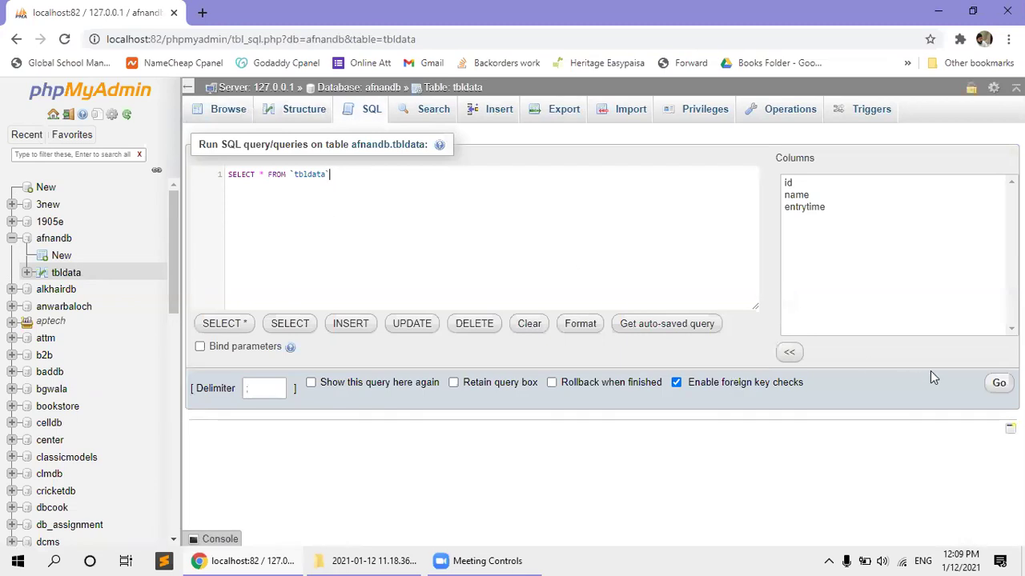
{"action": "left_click", "coordinate": [998, 383]}
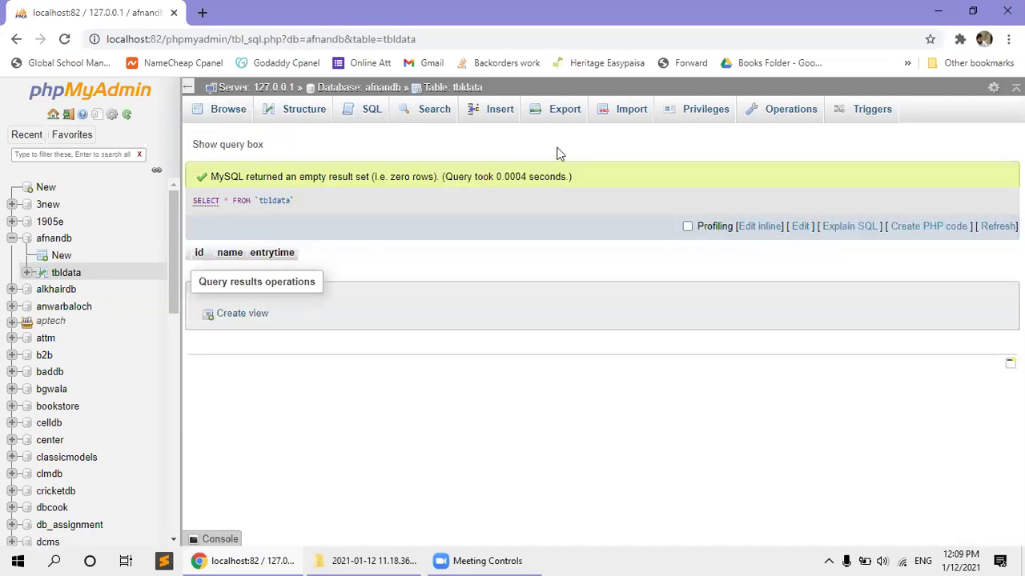
{"action": "left_click", "coordinate": [485, 113]}
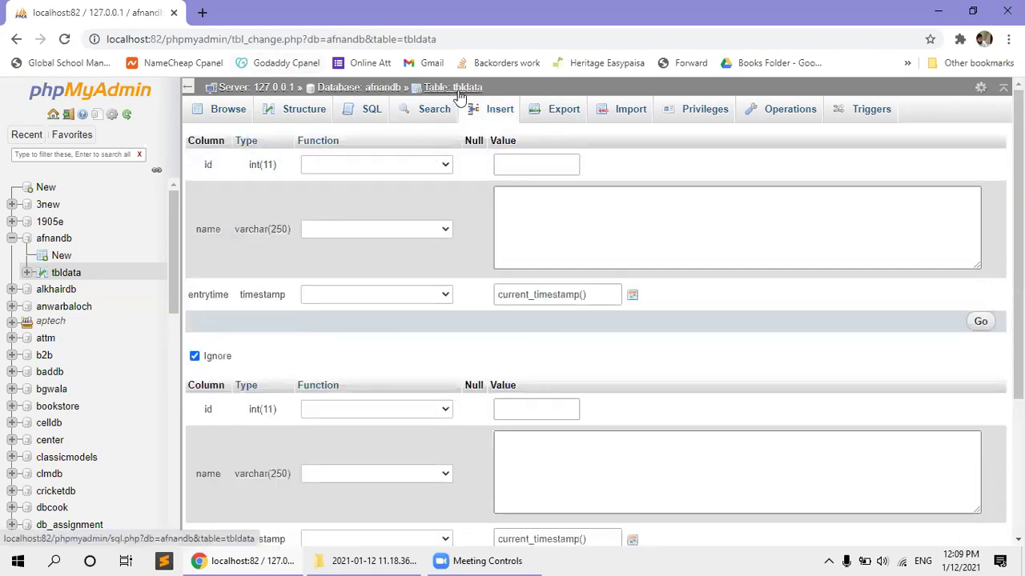
Insert a row with a person's name, leaving id and entrytime automatic, then browse the table.
{"action": "left_click", "coordinate": [505, 166]}
{"action": "left_click", "coordinate": [266, 233]}
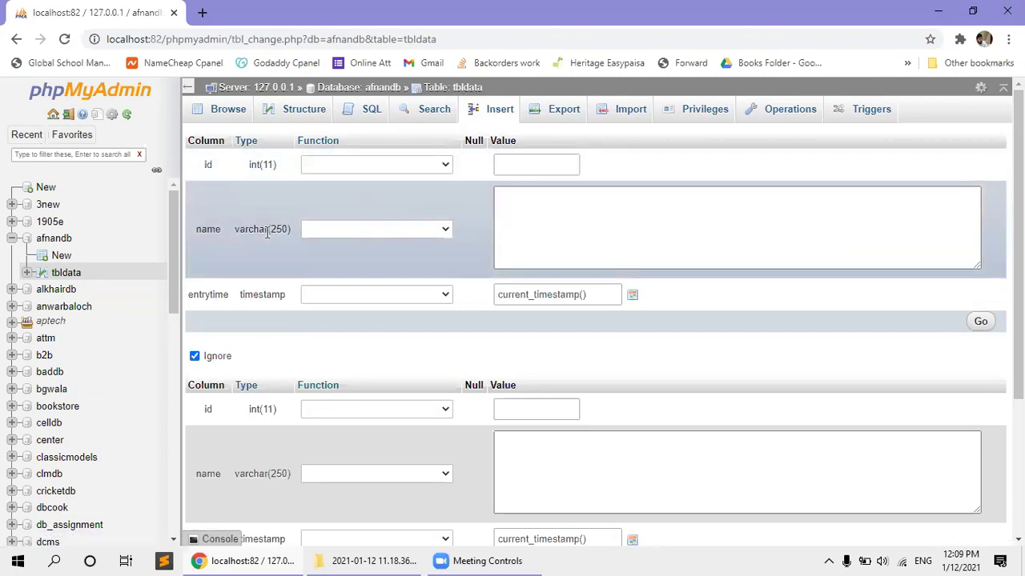
{"action": "left_click", "coordinate": [527, 221]}
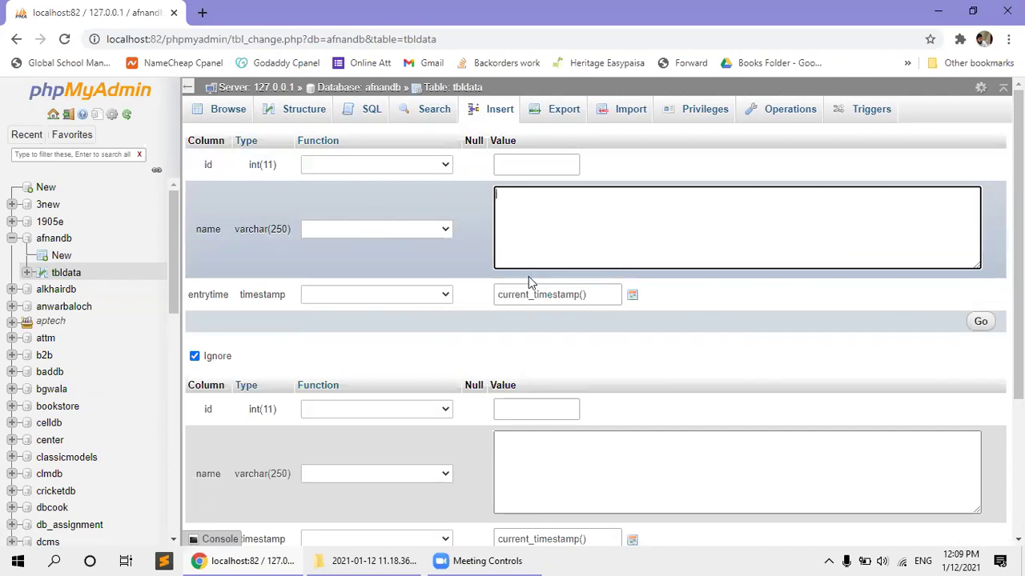
{"action": "left_click", "coordinate": [632, 296]}
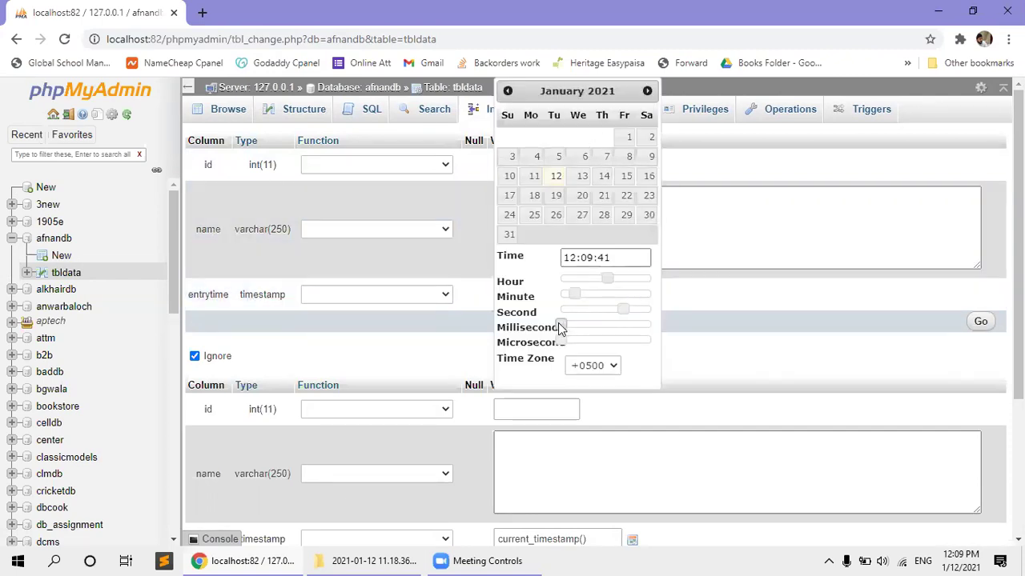
{"action": "left_click", "coordinate": [709, 361]}
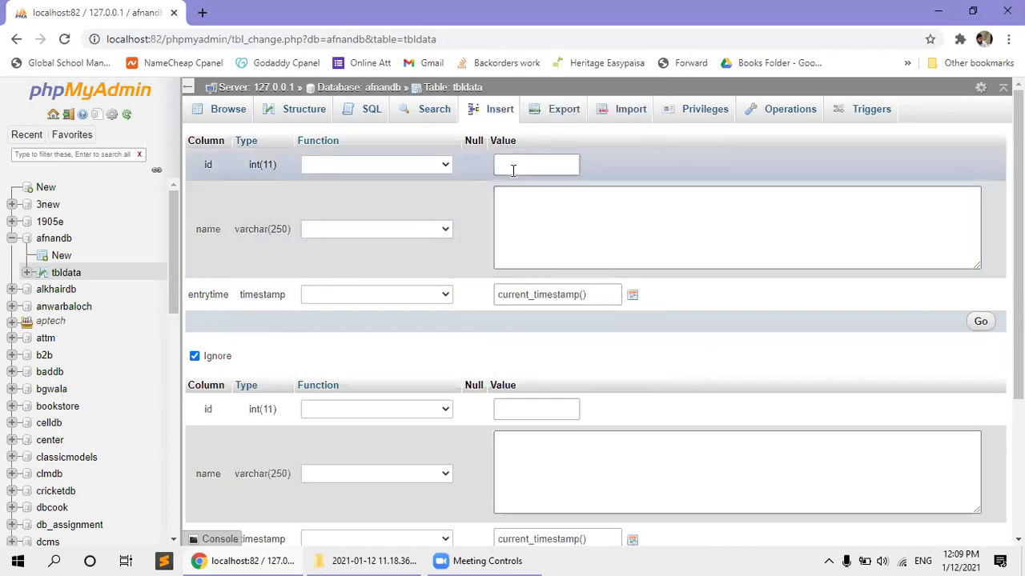
{"action": "left_click", "coordinate": [504, 172]}
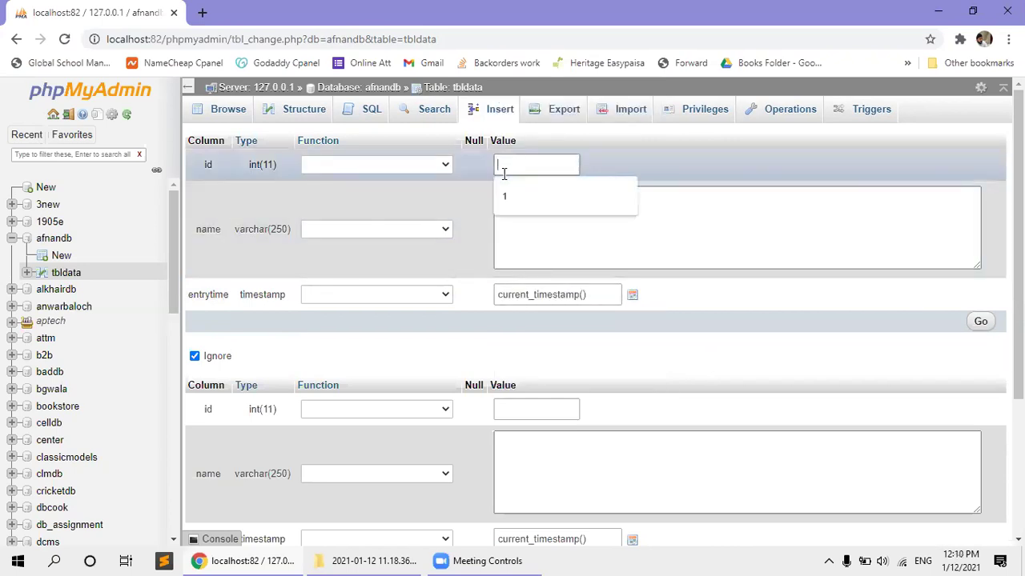
{"action": "left_click", "coordinate": [559, 230]}
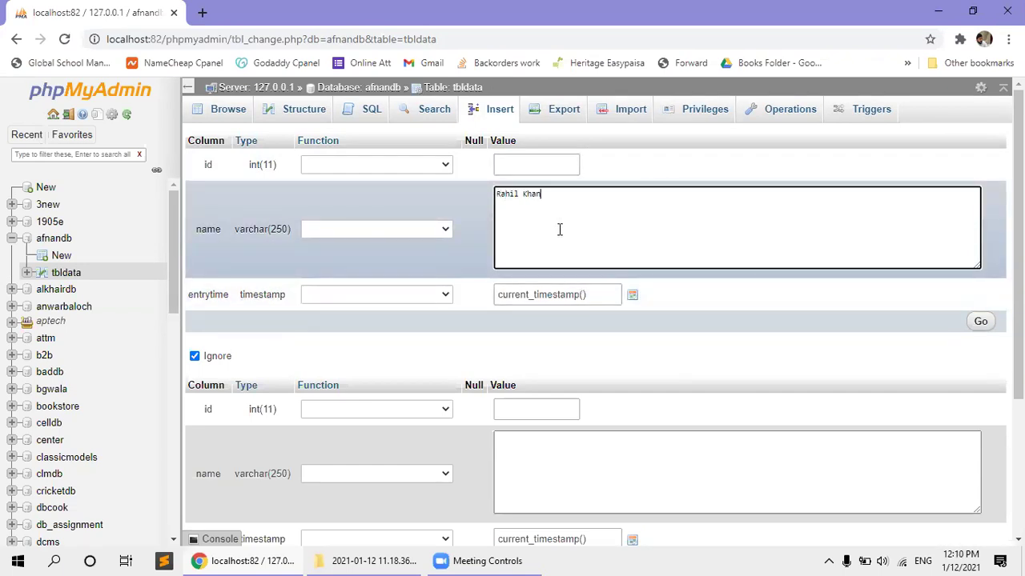
{"action": "left_click", "coordinate": [980, 322]}
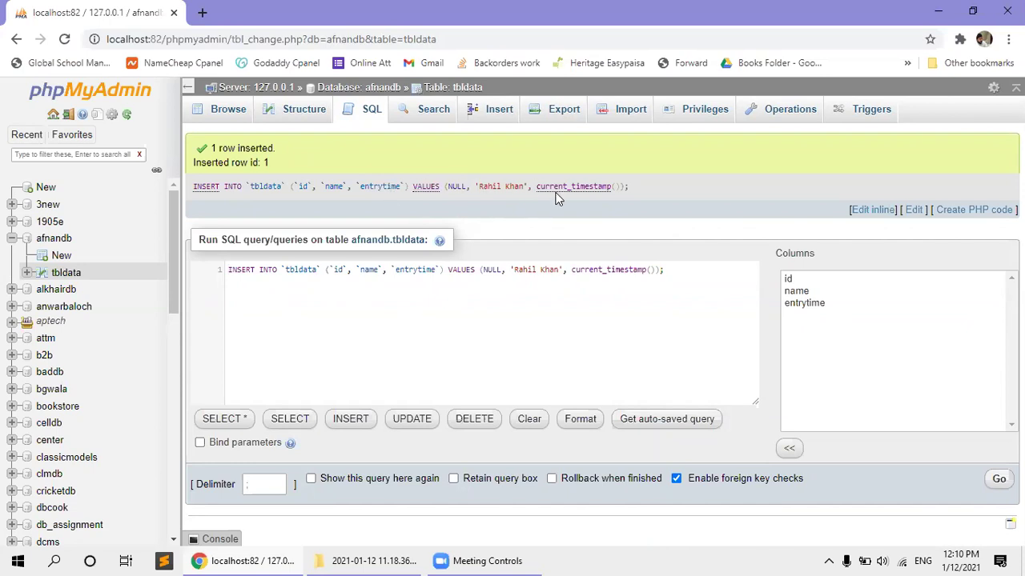
{"action": "left_click", "coordinate": [226, 114]}
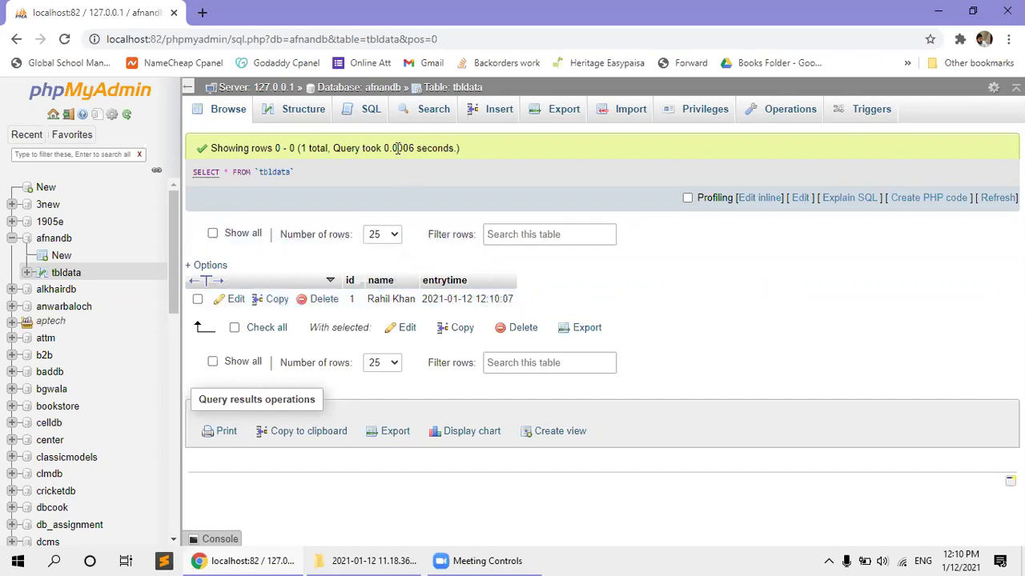
Reopen the Insert form and adjust the number of insertion rows.
{"action": "left_click", "coordinate": [497, 116]}
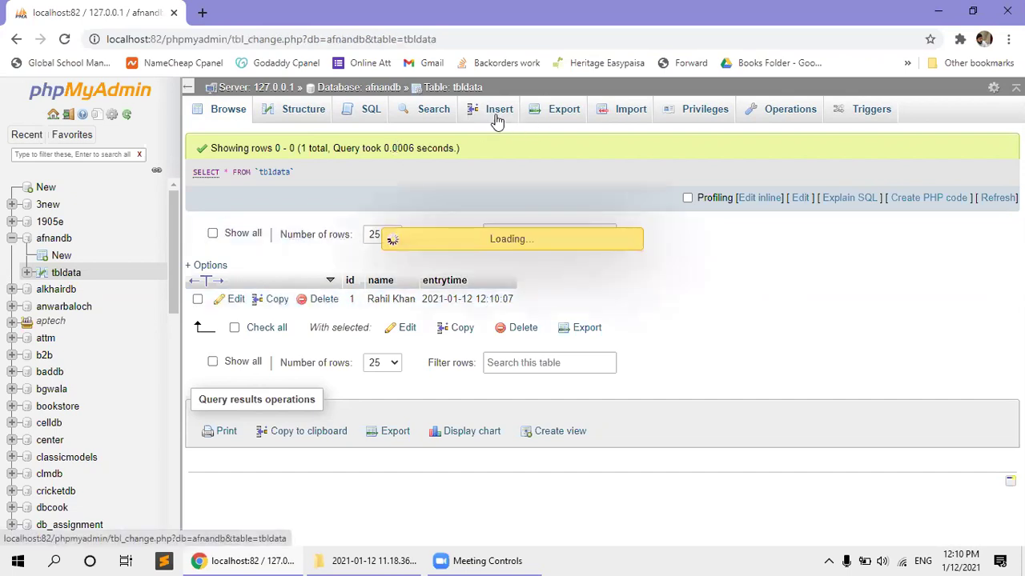
{"action": "scroll", "coordinate": [534, 220], "scroll_direction": "down", "scroll_amount": 2}
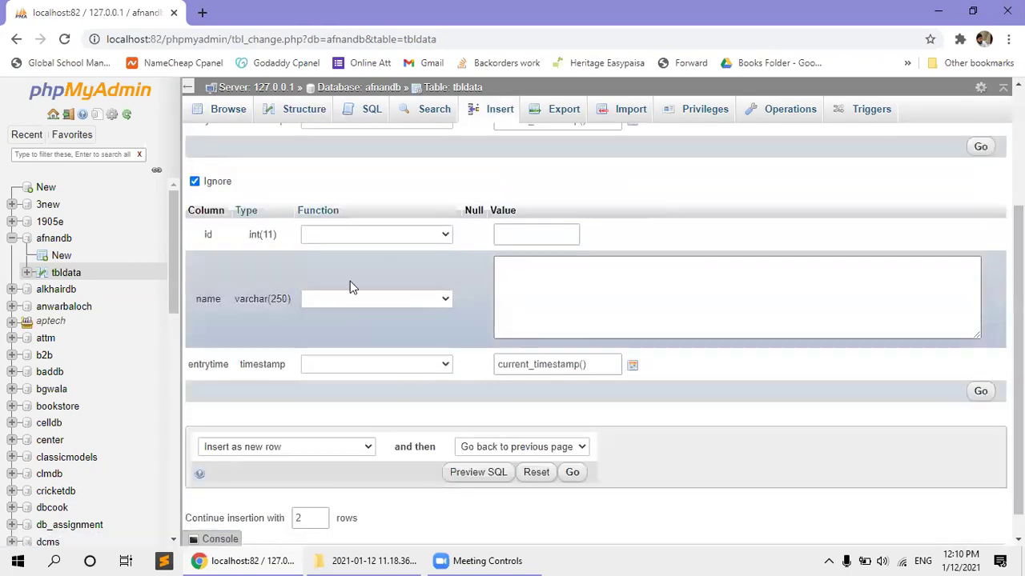
{"action": "scroll", "coordinate": [350, 284], "scroll_direction": "up", "scroll_amount": 1}
{"action": "scroll", "coordinate": [236, 252], "scroll_direction": "up", "scroll_amount": 2}
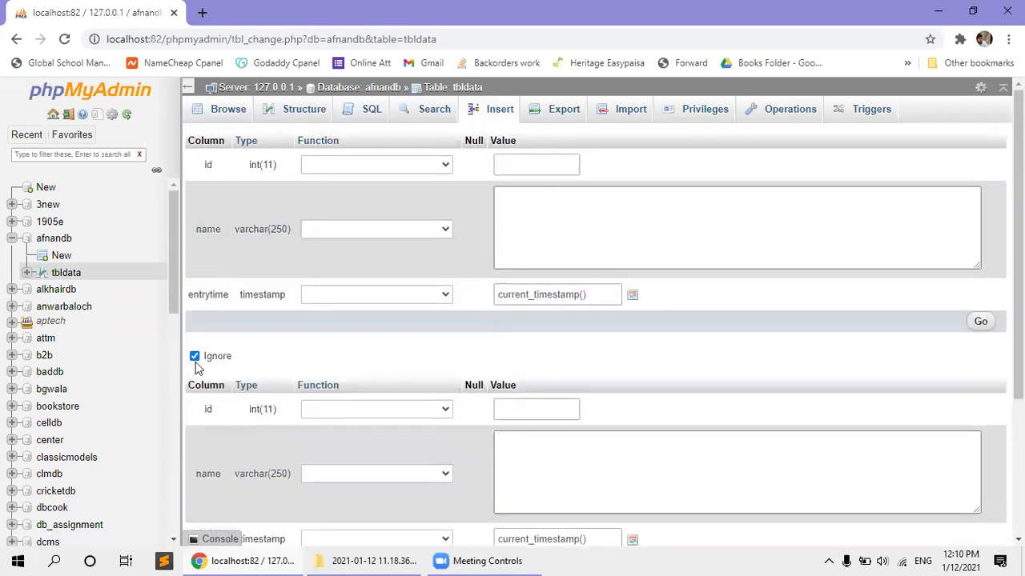
{"action": "left_click", "coordinate": [534, 453]}
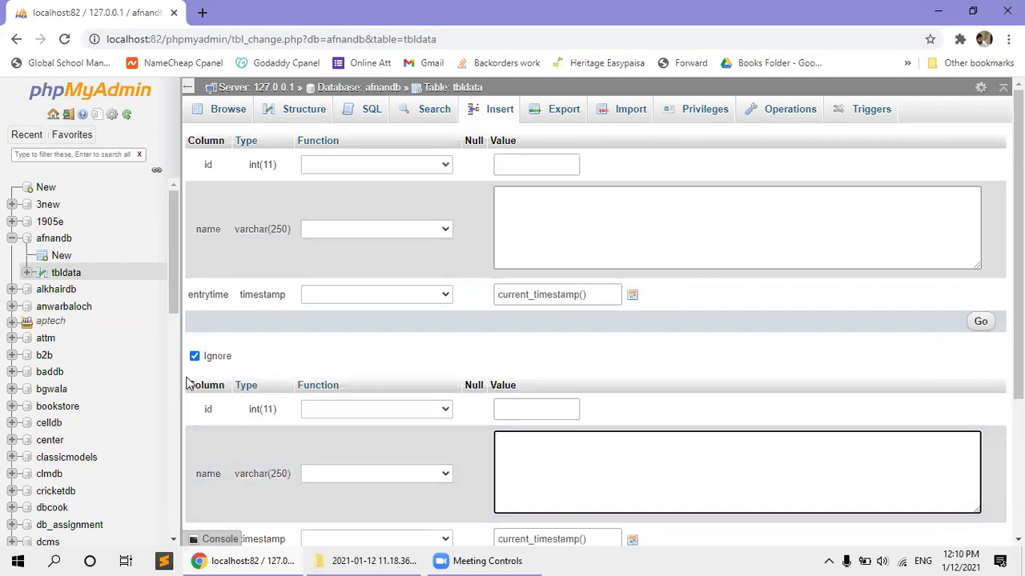
{"action": "scroll", "coordinate": [238, 448], "scroll_direction": "down", "scroll_amount": 3}
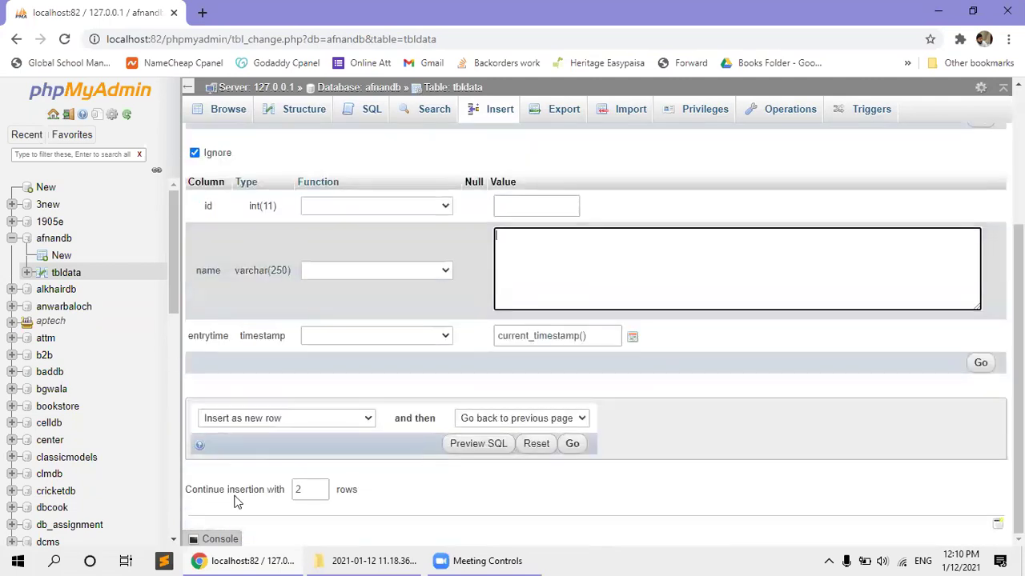
{"action": "left_click", "coordinate": [296, 490]}
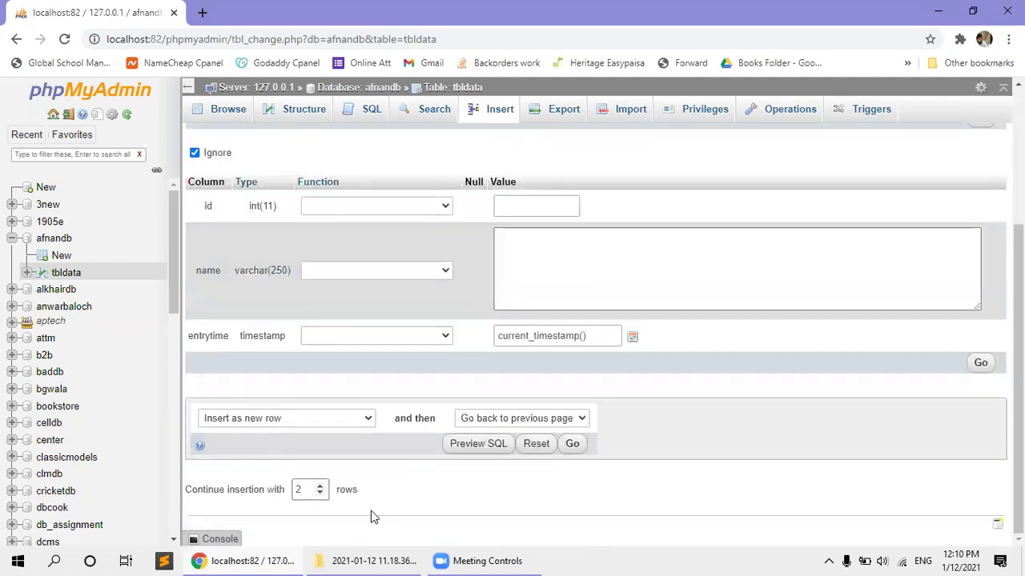
{"action": "left_click", "coordinate": [549, 297]}
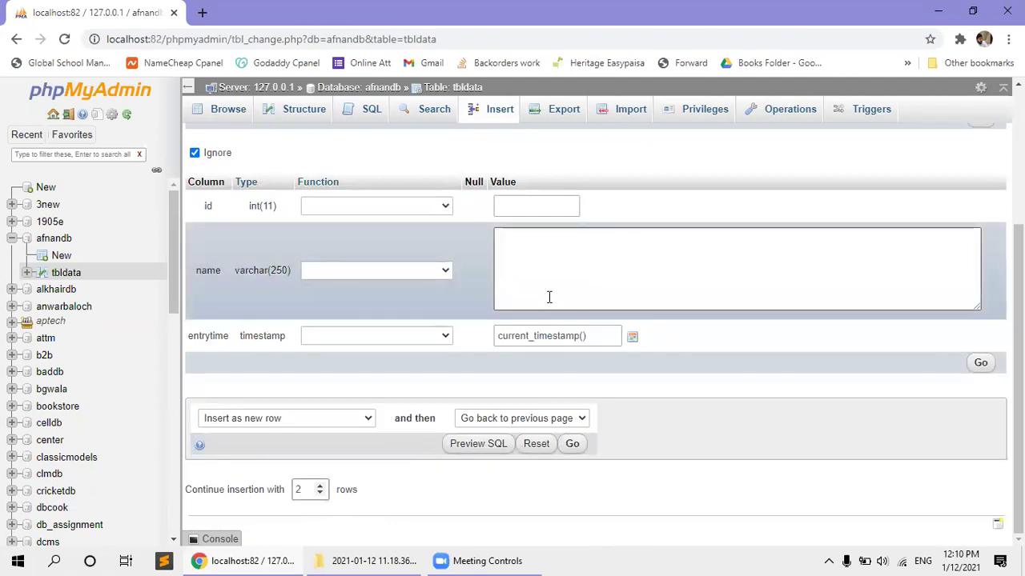
Enter a person's name in each of the two insert rows and submit both.
{"action": "left_click", "coordinate": [531, 228]}
{"action": "type", "text": "Ehs"}
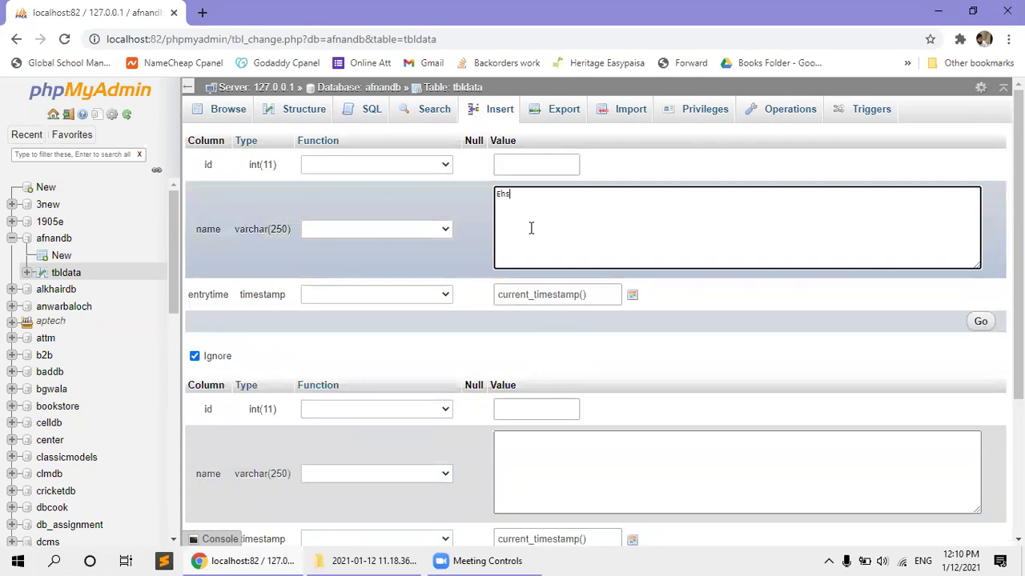
{"action": "type", "text": "an Bhai"}
{"action": "left_click", "coordinate": [560, 438]}
{"action": "key", "text": "Tab"}
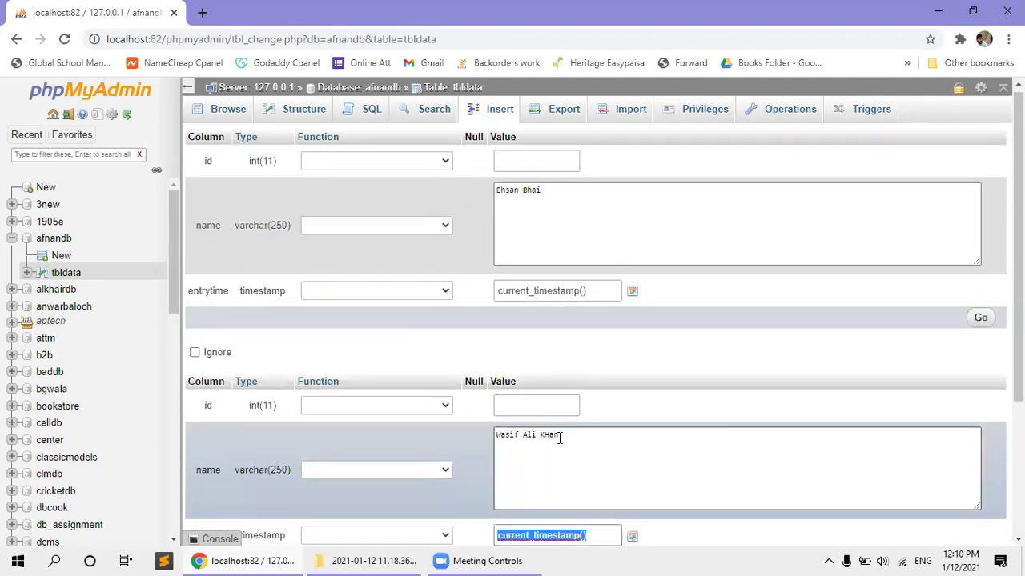
{"action": "scroll", "coordinate": [640, 441], "scroll_direction": "down", "scroll_amount": 3}
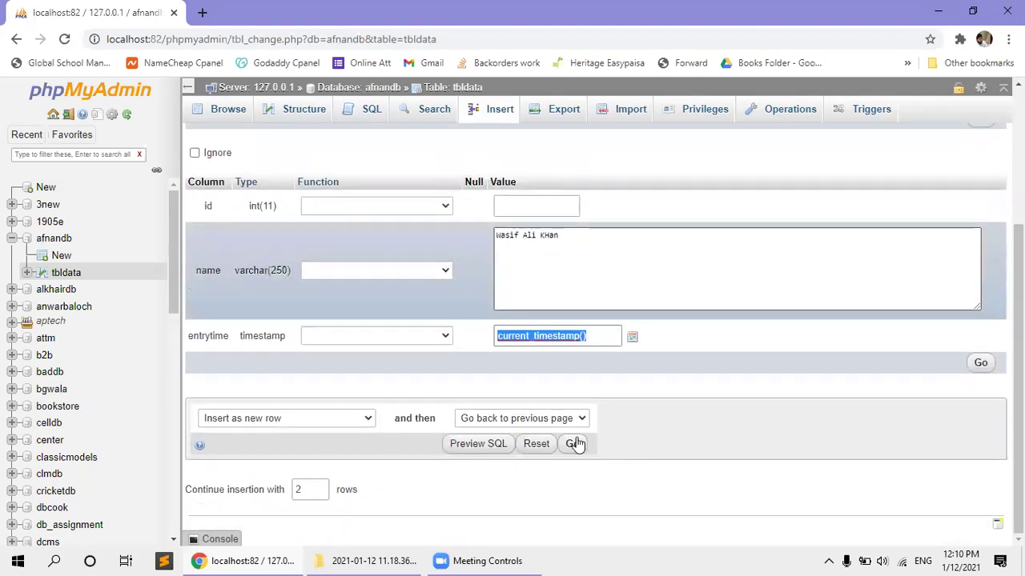
{"action": "left_click", "coordinate": [574, 444]}
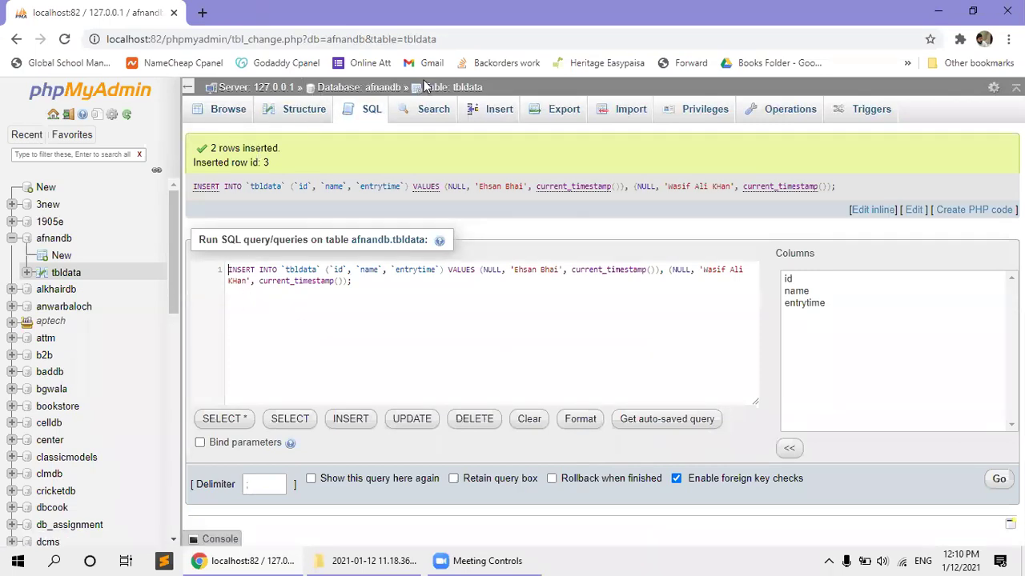
{"action": "left_click", "coordinate": [459, 87]}
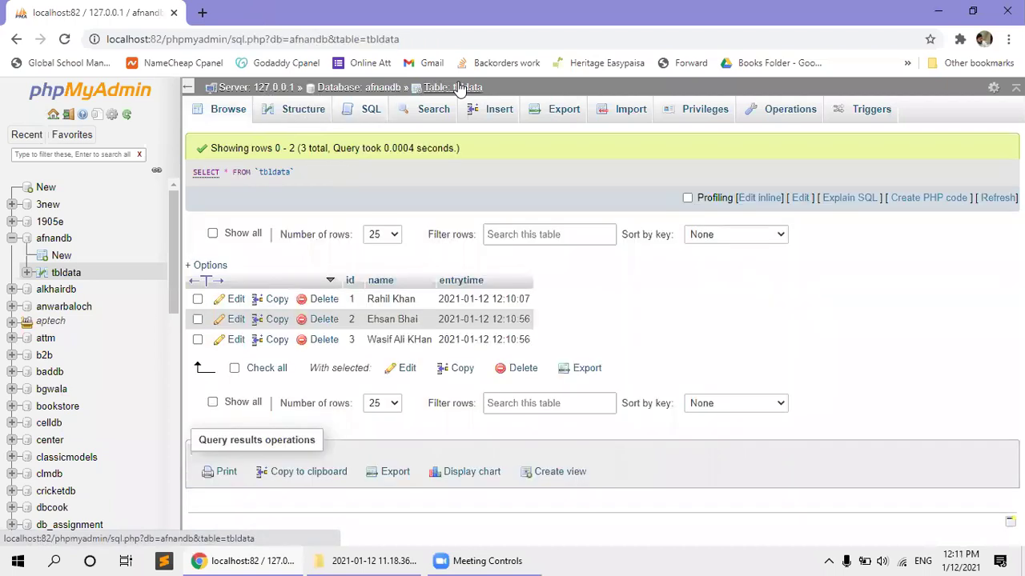